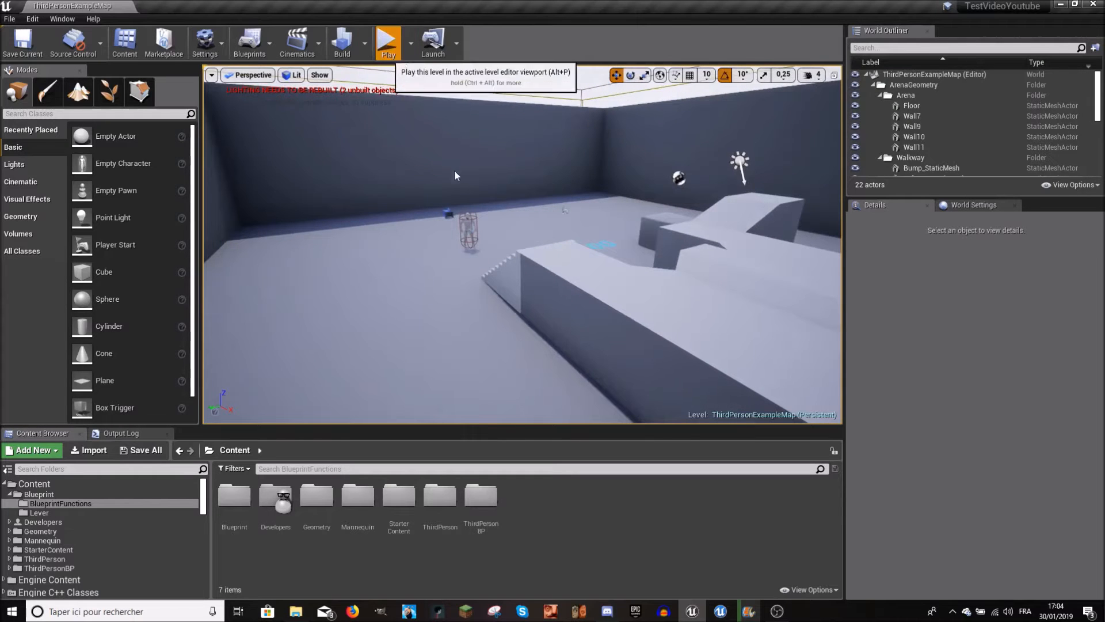
- Play-test the level by running and jumping around the arena with the character, and end the play session
{"action": "key", "text": "w"}
{"action": "key", "text": "space"}
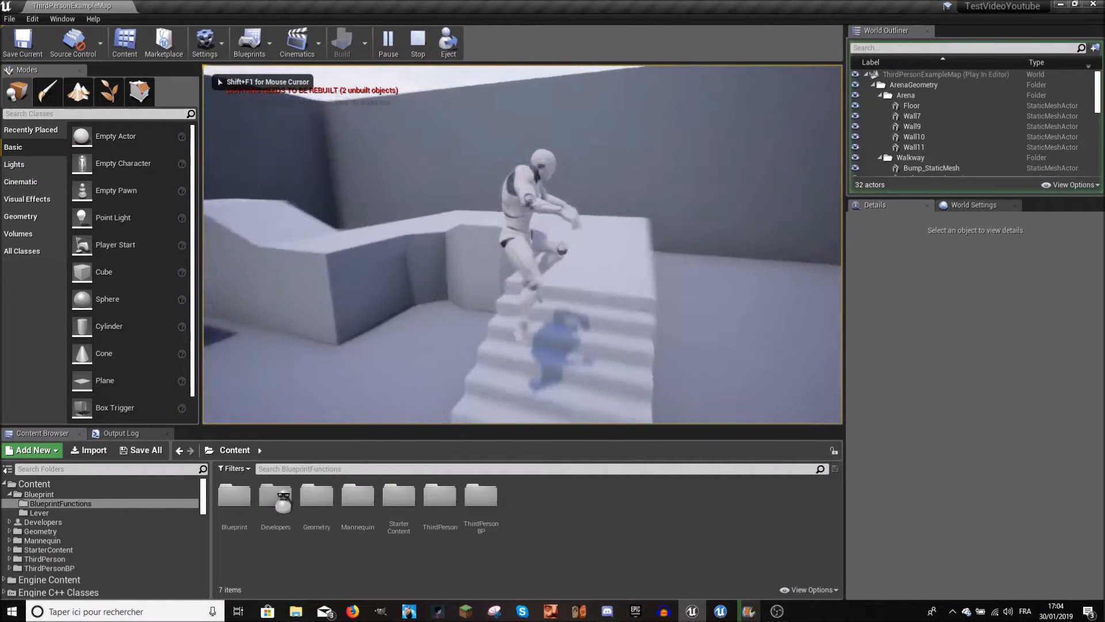
{"action": "key", "text": "space"}
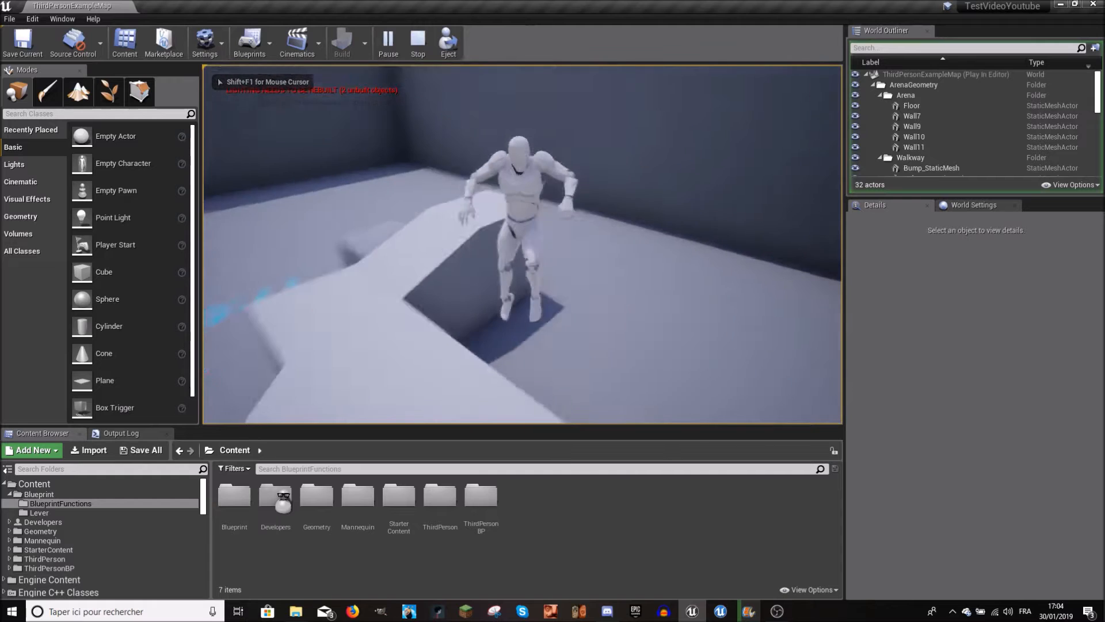
{"action": "key", "text": "space"}
{"action": "key", "text": "space"}
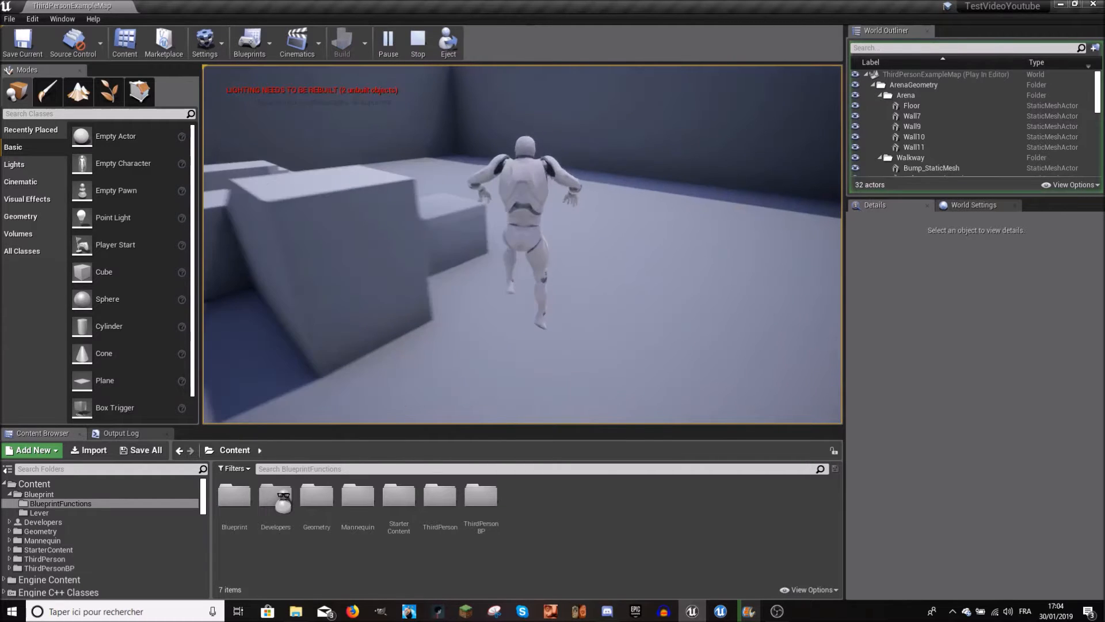
{"action": "key", "text": "space"}
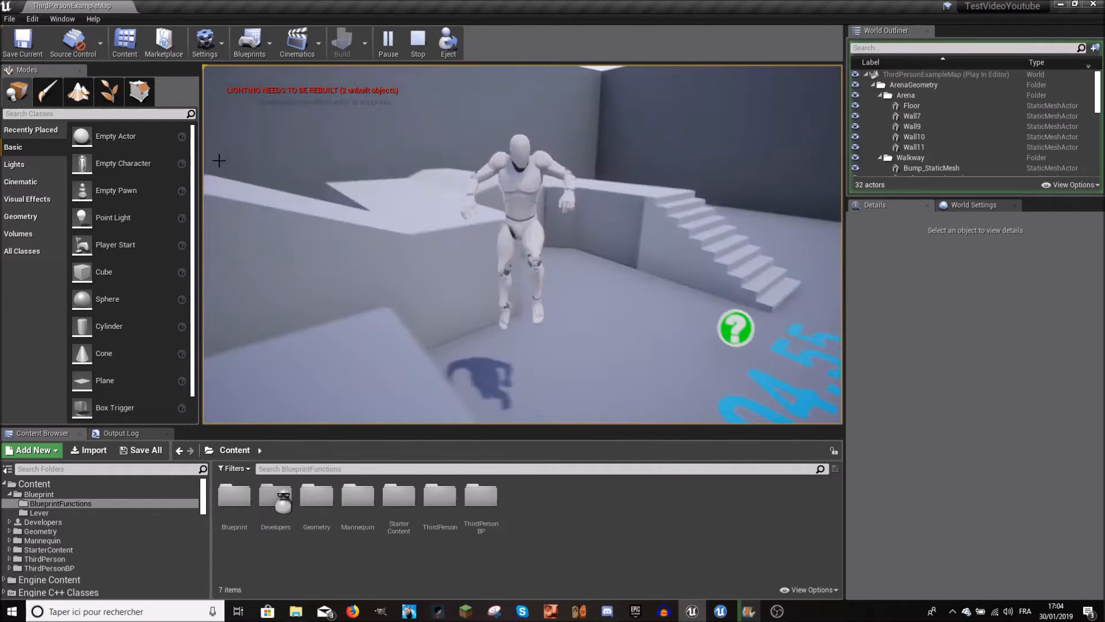
{"action": "key", "text": "Escape"}
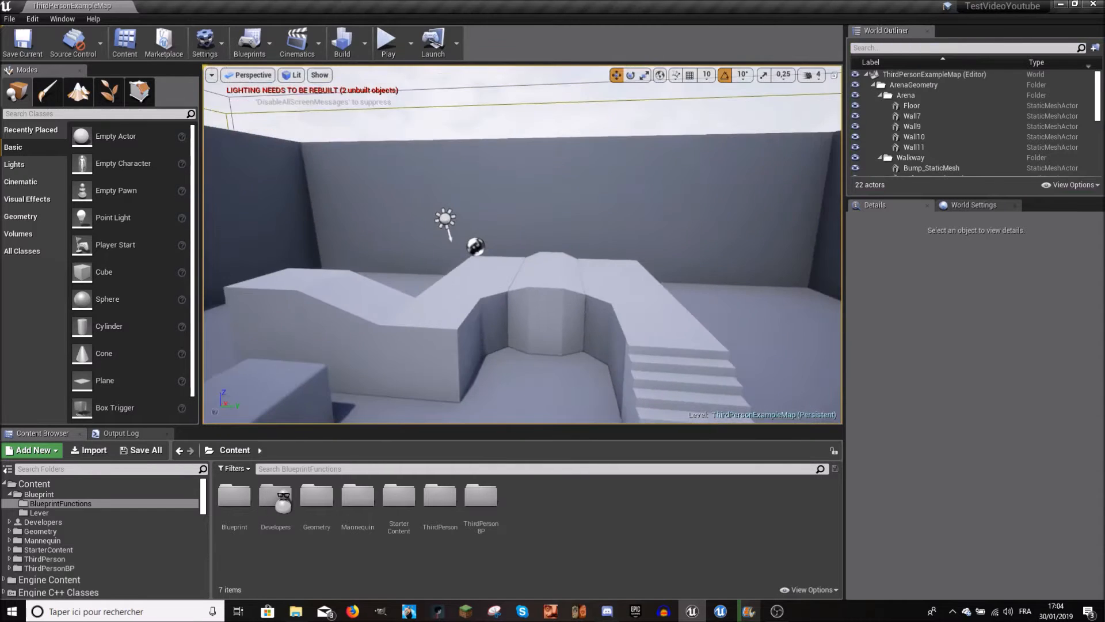
- Create a Widget Blueprint named Menu in the Content folder and open it in an editor tab docked beside the level
{"action": "right_click_drag", "start_coordinate": [646, 239], "coordinate": [647, 239]}
{"action": "right_click_drag", "start_coordinate": [522, 245], "coordinate": [521, 320]}
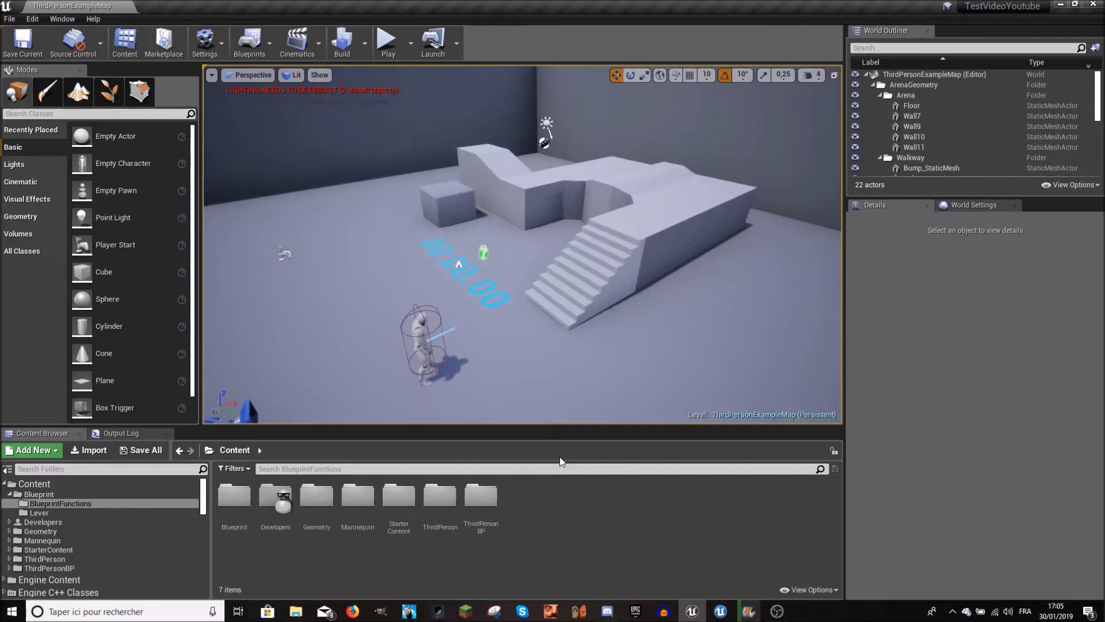
{"action": "right_click", "coordinate": [549, 502]}
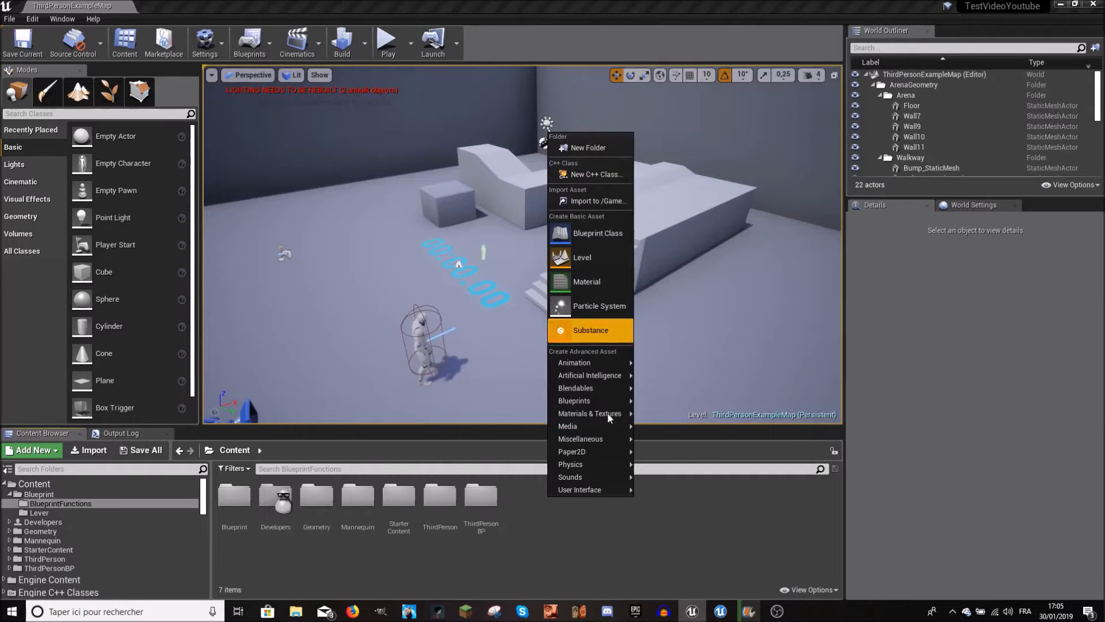
{"action": "mouse_move", "coordinate": [588, 492]}
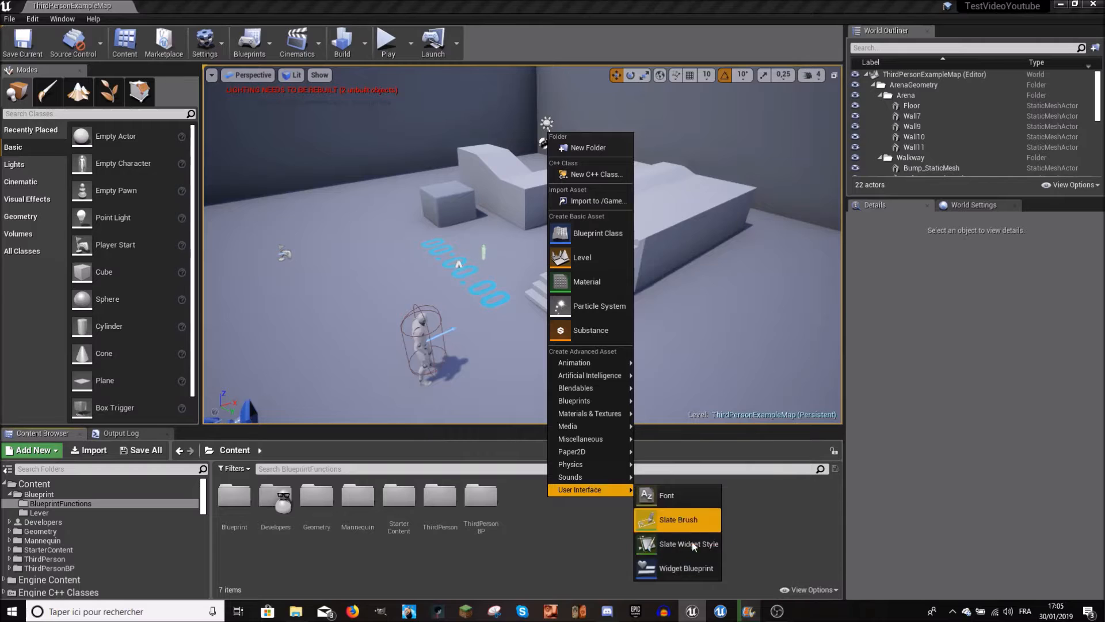
{"action": "left_click", "coordinate": [696, 564]}
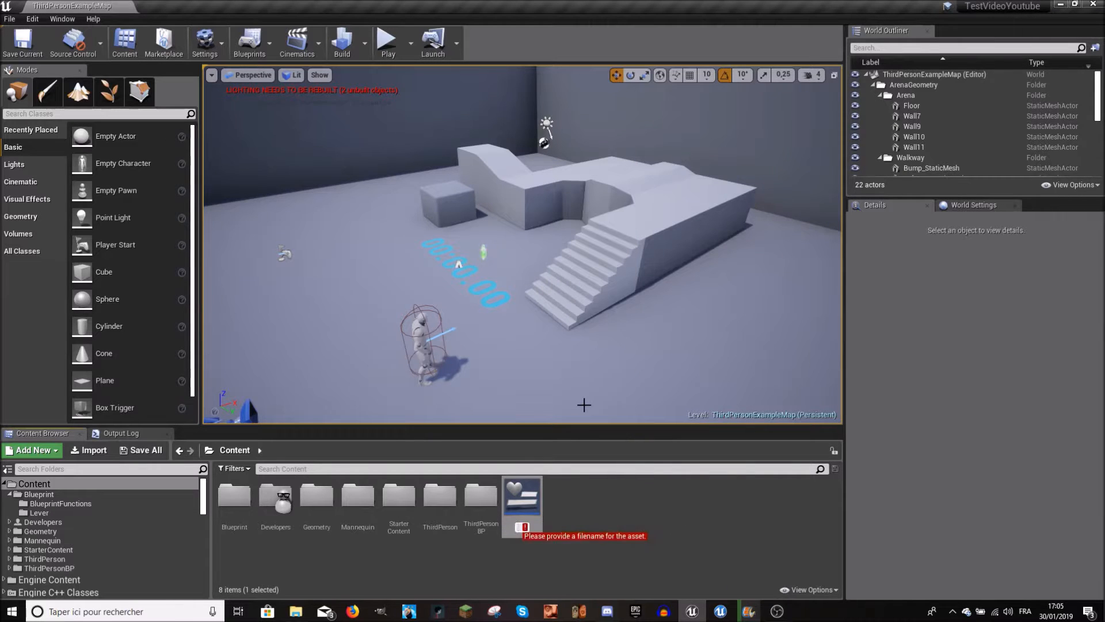
{"action": "mouse_move", "coordinate": [447, 250]}
{"action": "right_mouse_down"}
{"action": "mouse_move", "coordinate": [391, 156]}
{"action": "mouse_move", "coordinate": [518, 254]}
{"action": "mouse_move", "coordinate": [447, 250]}
{"action": "right_mouse_up"}
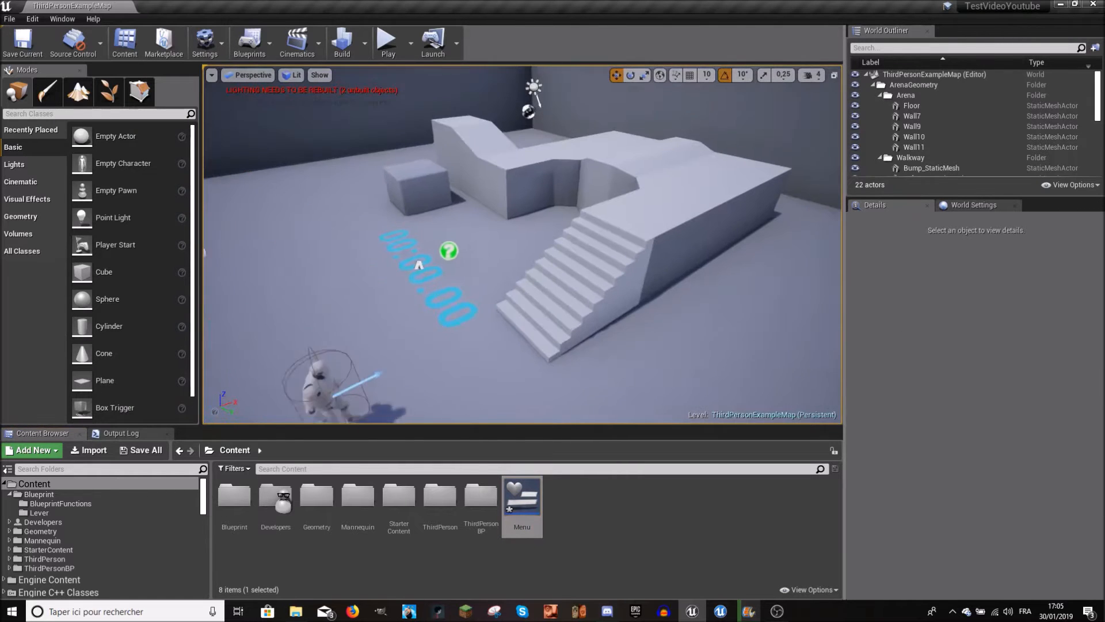
{"action": "double_click", "coordinate": [514, 525]}
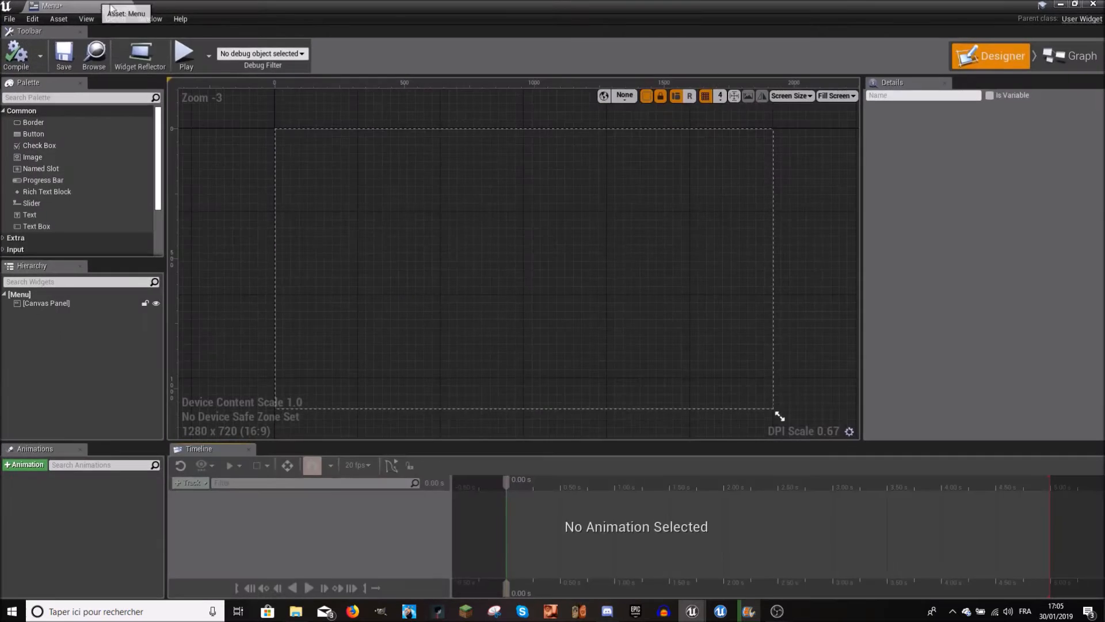
{"action": "left_click_drag", "start_coordinate": [111, 8], "coordinate": [223, 6]}
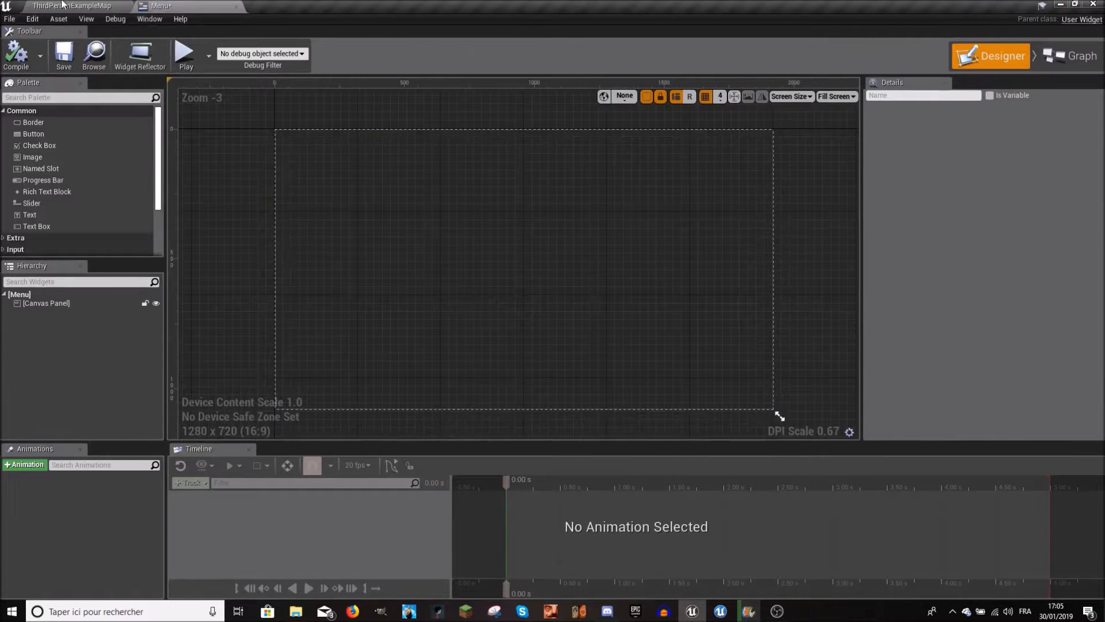
- Compare the level viewport with the empty canvas in the Menu widget's designer
{"action": "left_click", "coordinate": [77, 6]}
{"action": "right_click_drag", "start_coordinate": [444, 245], "coordinate": [409, 193]}
{"action": "left_click", "coordinate": [192, 5]}
{"action": "right_click_drag", "start_coordinate": [499, 261], "coordinate": [511, 281]}
{"action": "right_click_drag", "start_coordinate": [476, 233], "coordinate": [500, 237]}
{"action": "scroll", "coordinate": [499, 237], "scroll_direction": "down", "scroll_amount": 1}
{"action": "scroll", "coordinate": [464, 237], "scroll_direction": "up", "scroll_amount": 1}
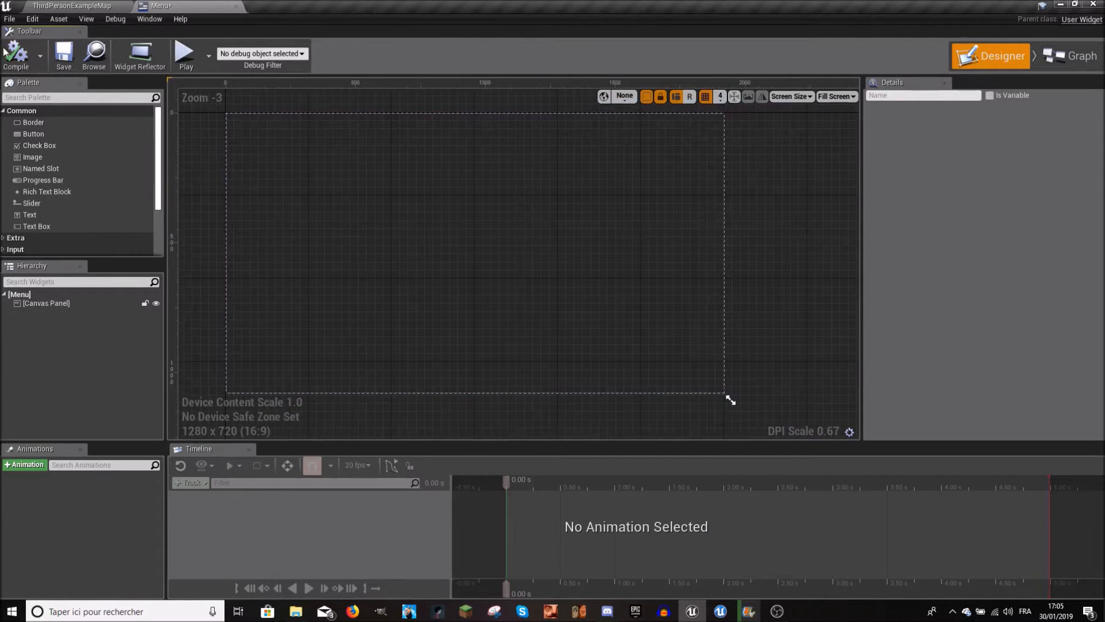
{"action": "left_click", "coordinate": [86, 5]}
{"action": "right_click_drag", "start_coordinate": [518, 230], "coordinate": [403, 242]}
{"action": "left_click", "coordinate": [178, 5]}
{"action": "right_click_drag", "start_coordinate": [680, 279], "coordinate": [775, 318]}
{"action": "right_click_drag", "start_coordinate": [356, 260], "coordinate": [378, 213]}
{"action": "right_click_drag", "start_coordinate": [482, 157], "coordinate": [248, 218]}
{"action": "right_click_drag", "start_coordinate": [441, 251], "coordinate": [536, 204]}
- Examine the default event nodes in the Menu widget's Event Graph and compare that view with the Designer
{"action": "left_click", "coordinate": [1070, 56]}
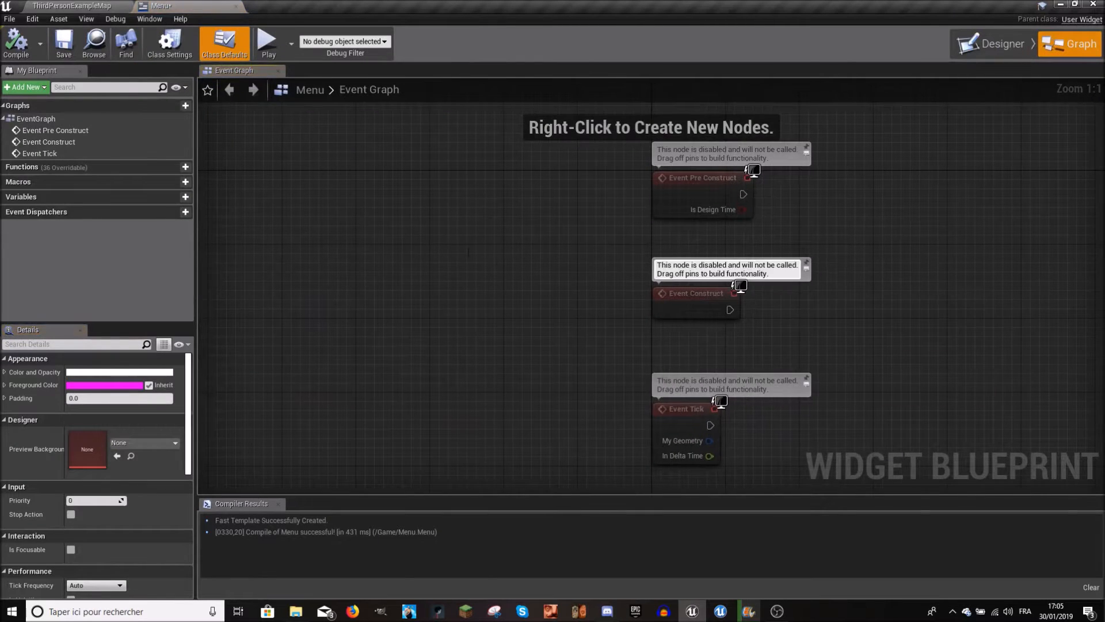
{"action": "right_click_drag", "start_coordinate": [712, 289], "coordinate": [553, 202]}
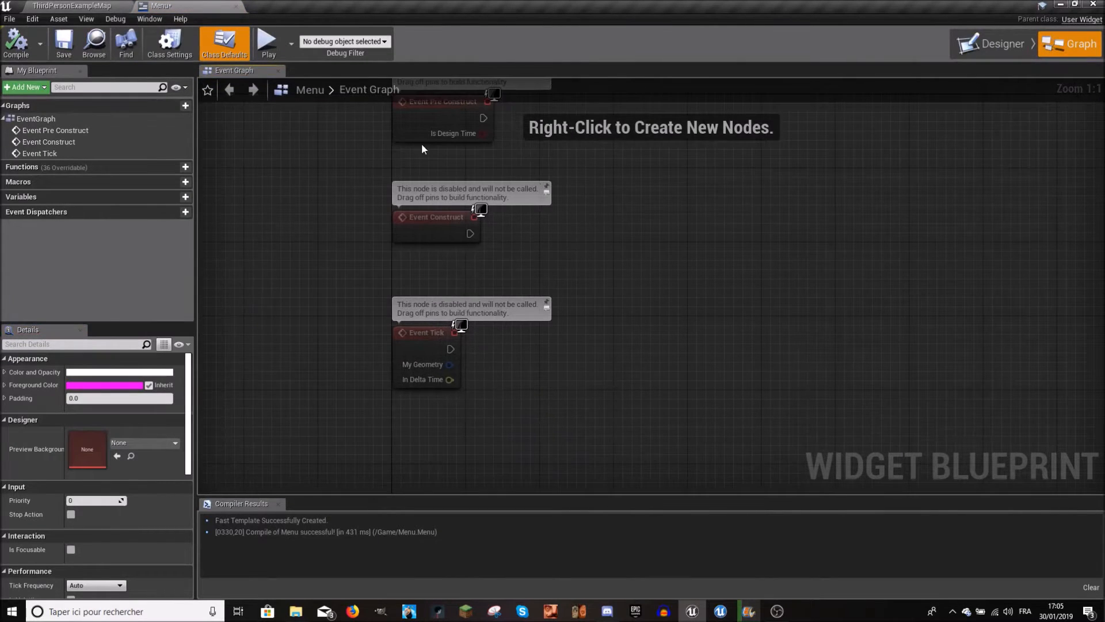
{"action": "left_click", "coordinate": [444, 122]}
{"action": "right_click_drag", "start_coordinate": [444, 122], "coordinate": [444, 205]}
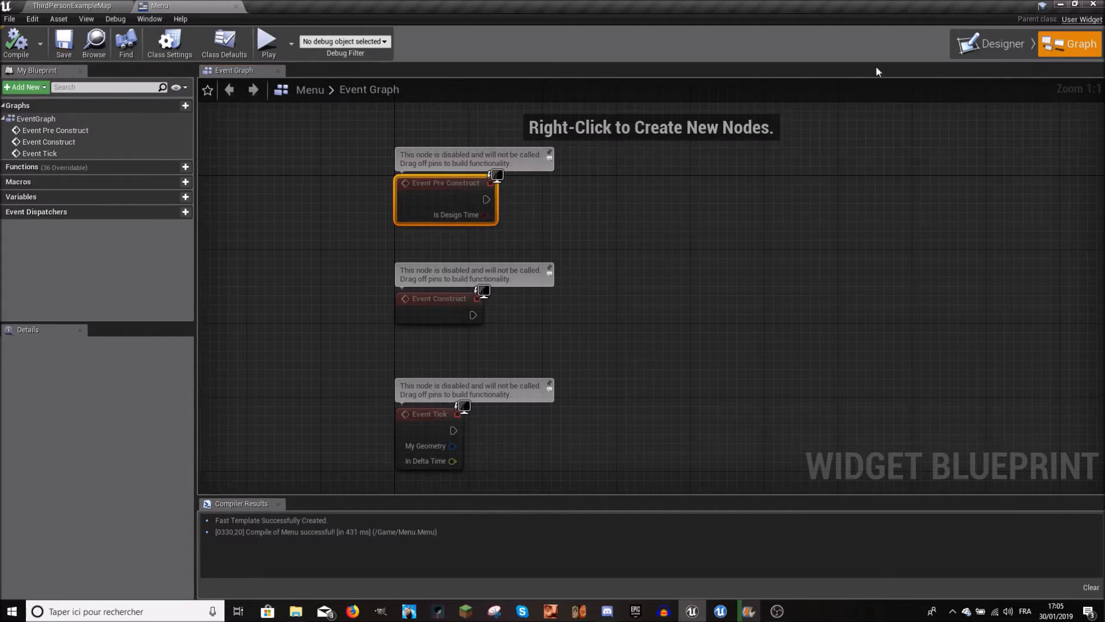
{"action": "left_click", "coordinate": [991, 44]}
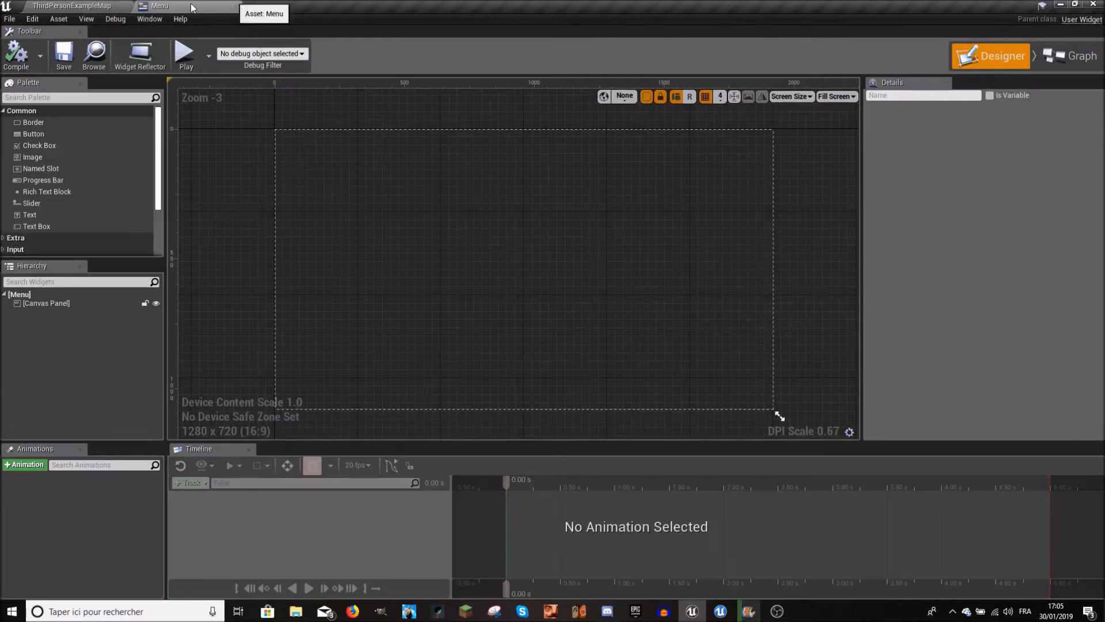
{"action": "left_click", "coordinate": [1065, 56]}
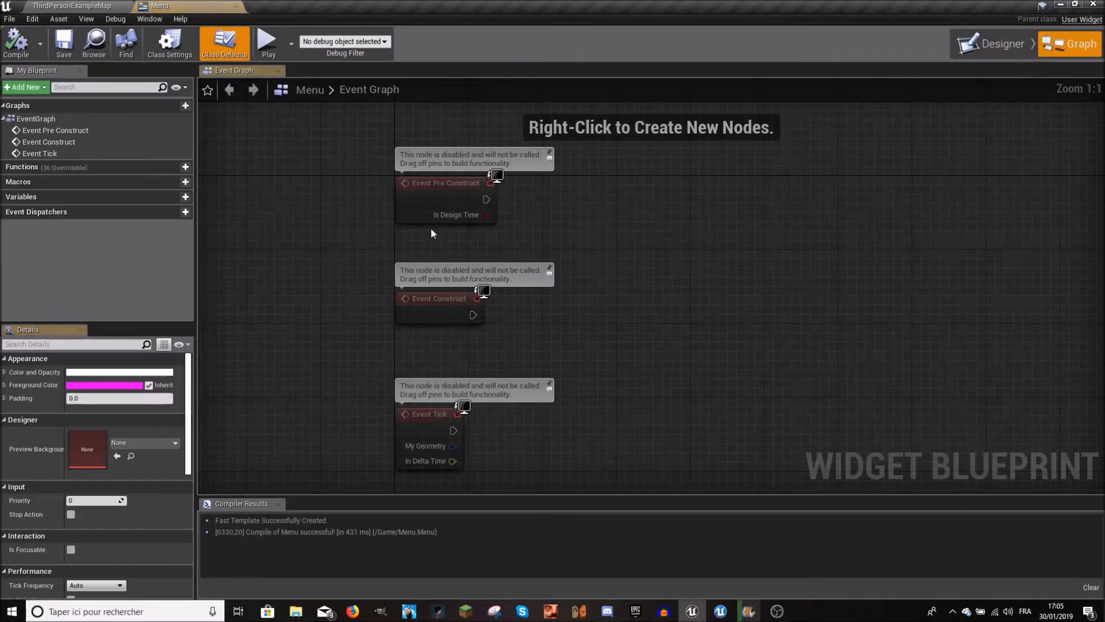
{"action": "left_click", "coordinate": [991, 44]}
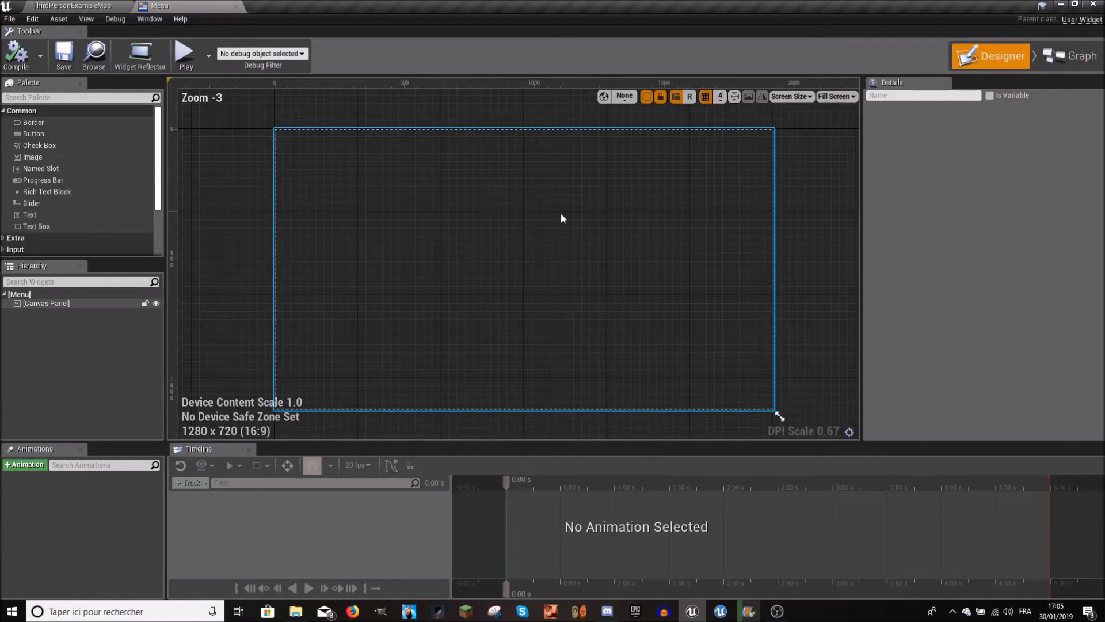
{"action": "left_click", "coordinate": [1070, 56]}
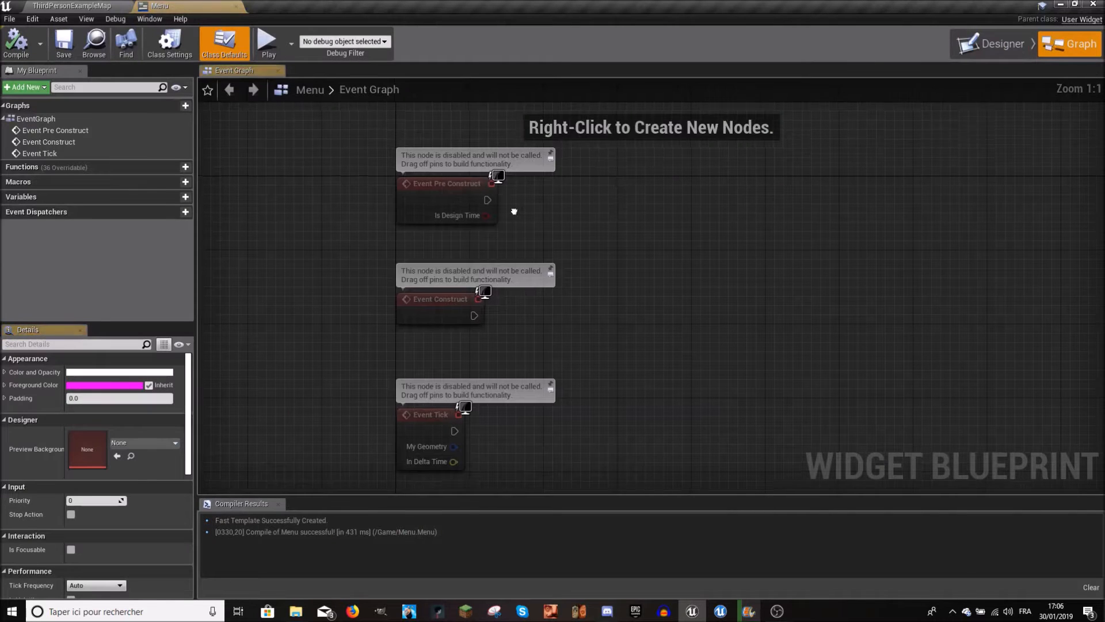
- Nudge the Event Construct node in the Event Graph, save the Menu widget and return to its Designer view
{"action": "right_click_drag", "start_coordinate": [418, 308], "coordinate": [415, 252]}
{"action": "left_click_drag", "start_coordinate": [416, 252], "coordinate": [432, 271]}
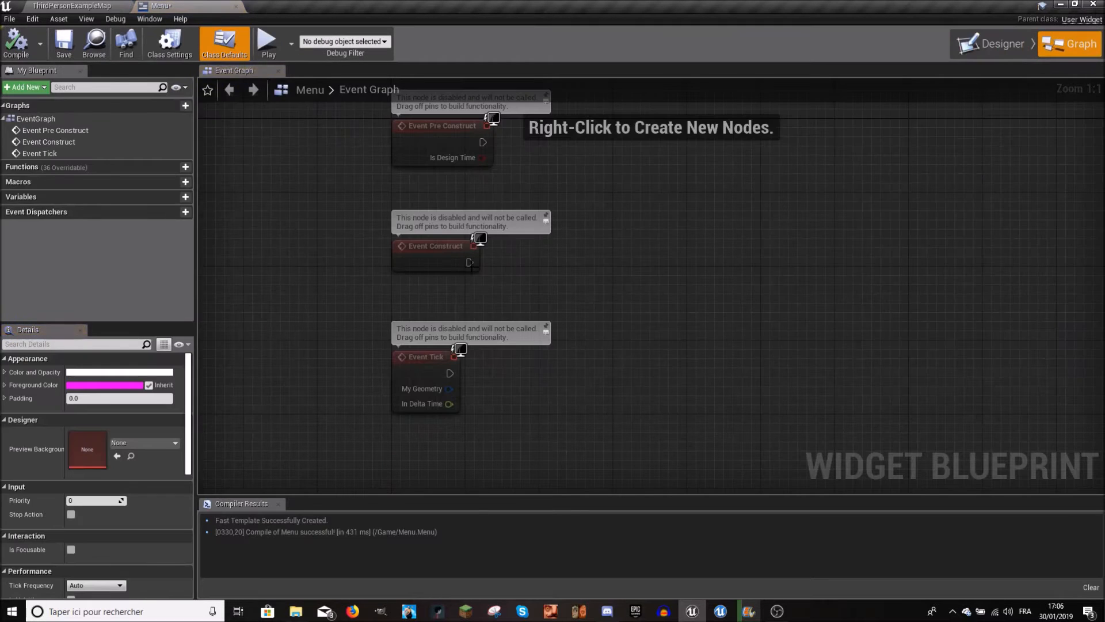
{"action": "left_click_drag", "start_coordinate": [542, 240], "coordinate": [554, 236]}
{"action": "right_click_drag", "start_coordinate": [434, 314], "coordinate": [477, 240]}
{"action": "mouse_move", "coordinate": [474, 294]}
{"action": "left_mouse_down"}
{"action": "mouse_move", "coordinate": [486, 266]}
{"action": "mouse_move", "coordinate": [482, 300]}
{"action": "left_mouse_up"}
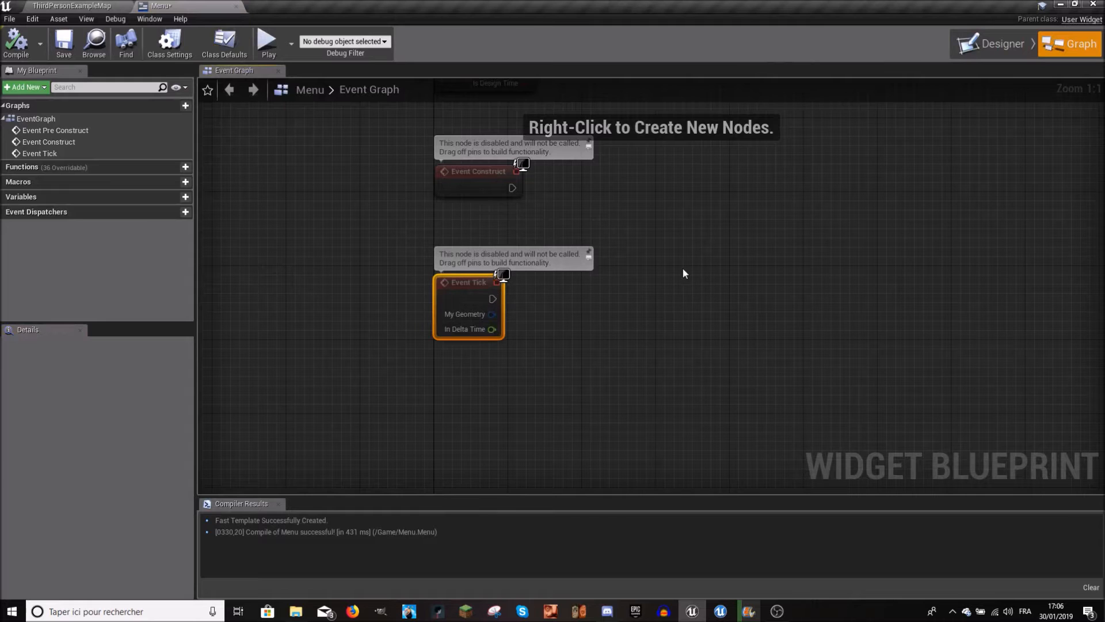
{"action": "right_click_drag", "start_coordinate": [684, 273], "coordinate": [661, 327]}
{"action": "left_click", "coordinate": [64, 43]}
{"action": "left_click", "coordinate": [1026, 54]}
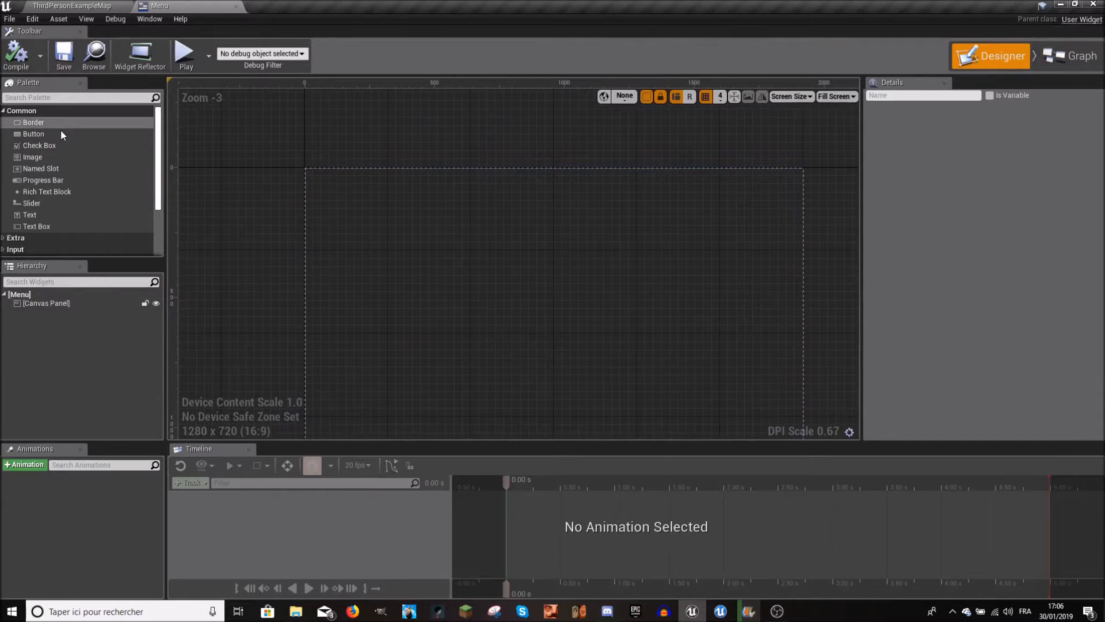
- Look through the widget palette's Common category and other categories, and review the empty Menu canvas against the level
{"action": "scroll", "coordinate": [46, 182], "scroll_direction": "down", "scroll_amount": 3}
{"action": "scroll", "coordinate": [63, 185], "scroll_direction": "up", "scroll_amount": 3}
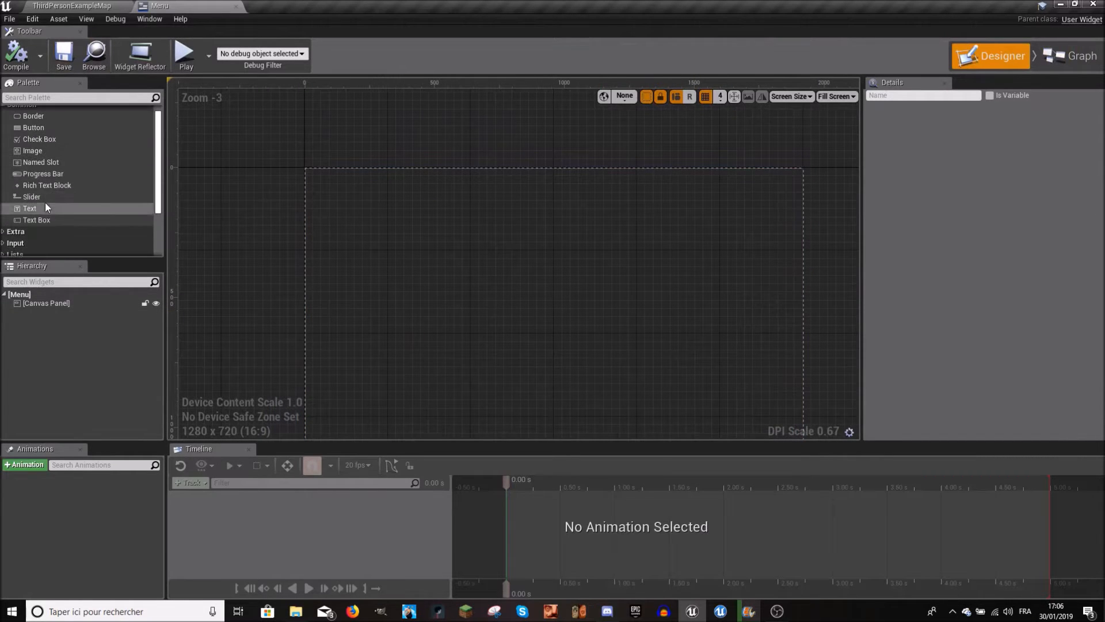
{"action": "right_click_drag", "start_coordinate": [569, 240], "coordinate": [455, 95]}
{"action": "right_click_drag", "start_coordinate": [594, 292], "coordinate": [642, 351]}
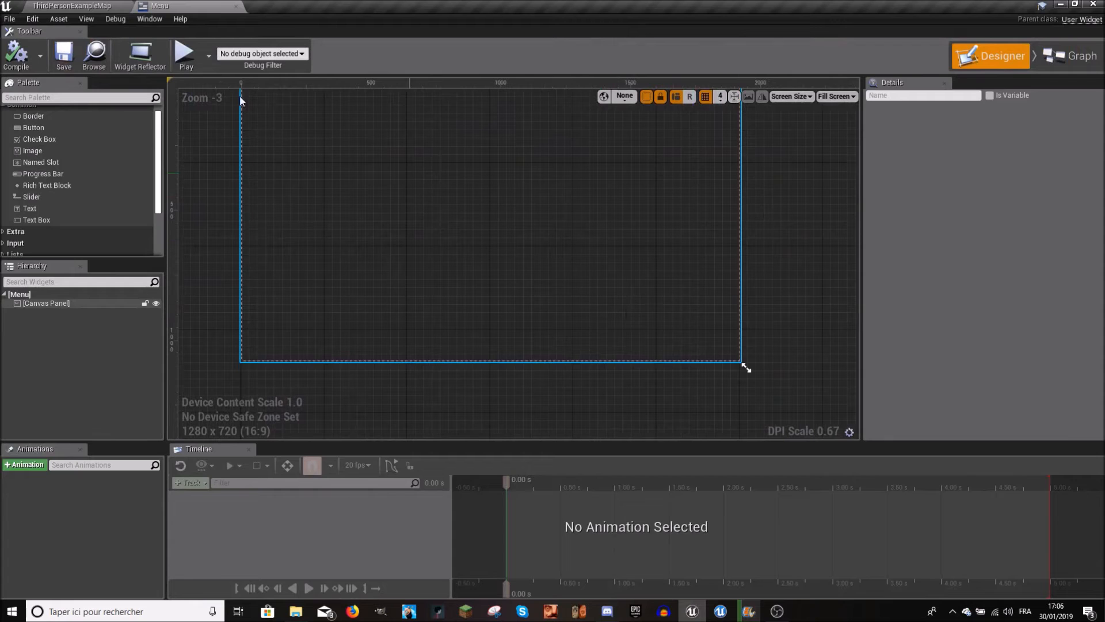
{"action": "right_click_drag", "start_coordinate": [380, 305], "coordinate": [363, 357]}
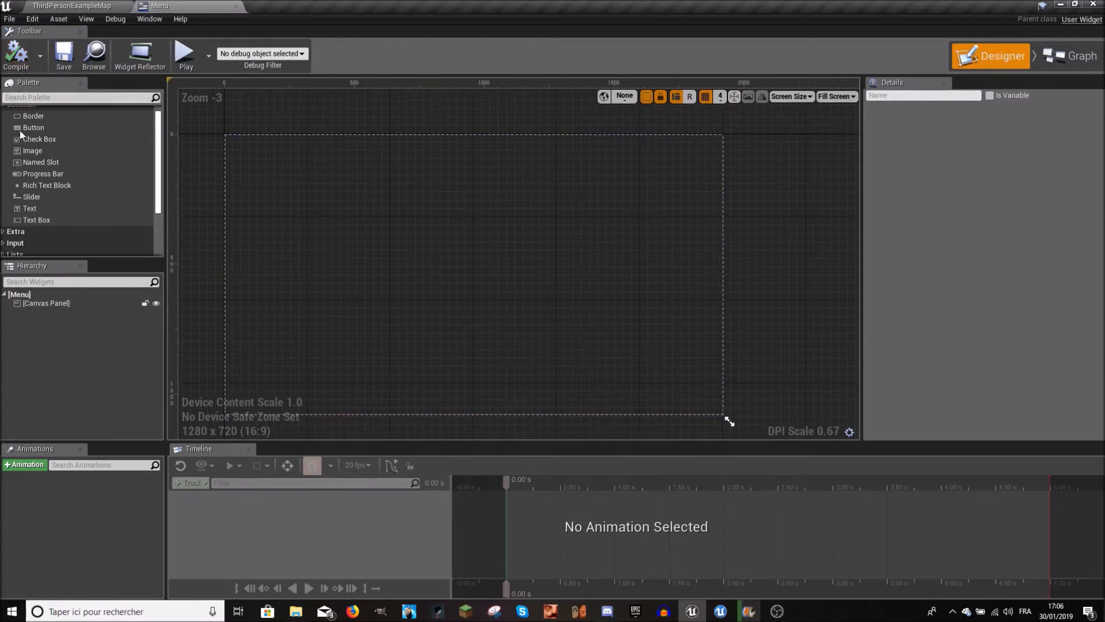
{"action": "scroll", "coordinate": [23, 169], "scroll_direction": "up", "scroll_amount": 1}
{"action": "scroll", "coordinate": [46, 172], "scroll_direction": "down", "scroll_amount": 3}
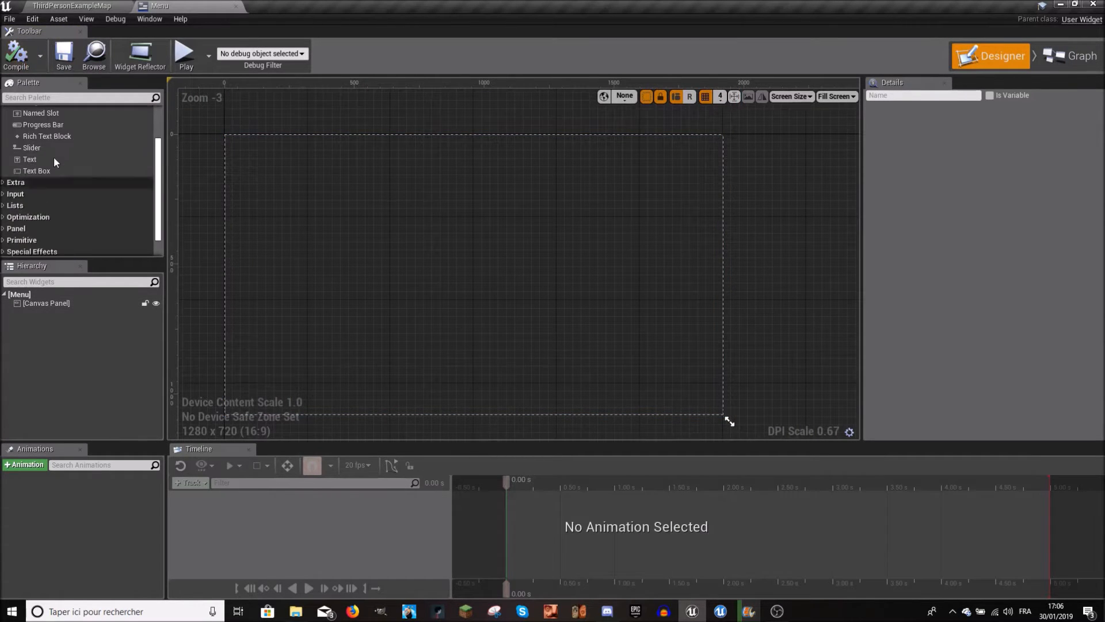
{"action": "scroll", "coordinate": [46, 172], "scroll_direction": "up", "scroll_amount": 1}
{"action": "left_click", "coordinate": [89, 5]}
{"action": "left_click", "coordinate": [204, 6]}
{"action": "left_click", "coordinate": [86, 6]}
{"action": "right_click_drag", "start_coordinate": [523, 244], "coordinate": [576, 259]}
{"action": "left_click", "coordinate": [170, 4]}
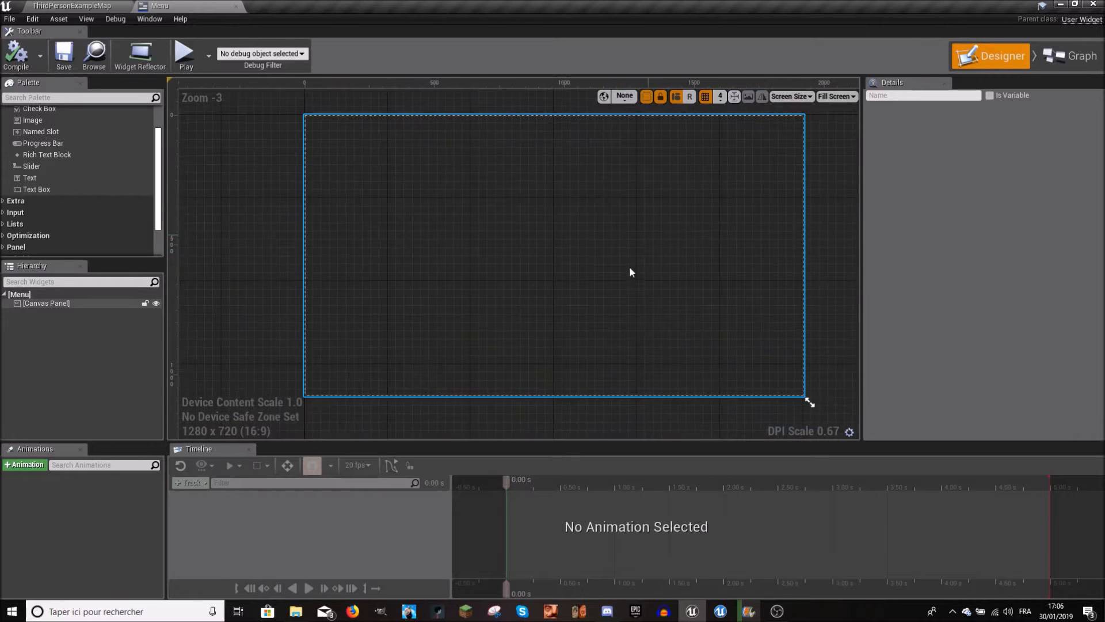
- Place an Image widget on the Menu canvas at about X 608, Y 412
{"action": "scroll", "coordinate": [71, 190], "scroll_direction": "up", "scroll_amount": 2}
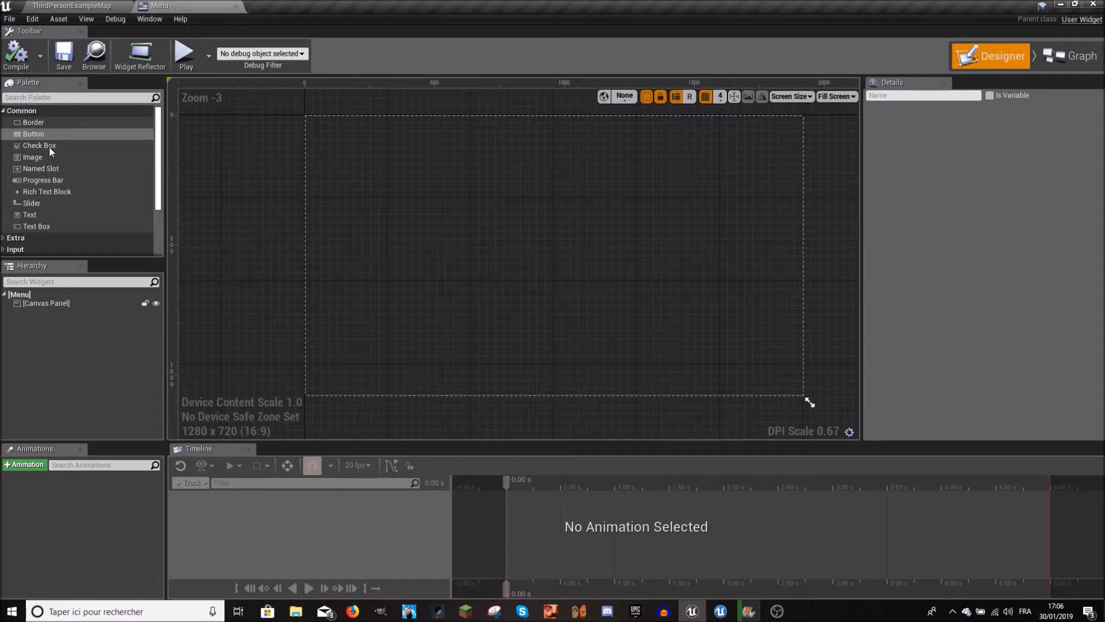
{"action": "left_click", "coordinate": [34, 157]}
{"action": "left_click_drag", "start_coordinate": [146, 203], "coordinate": [472, 228]}
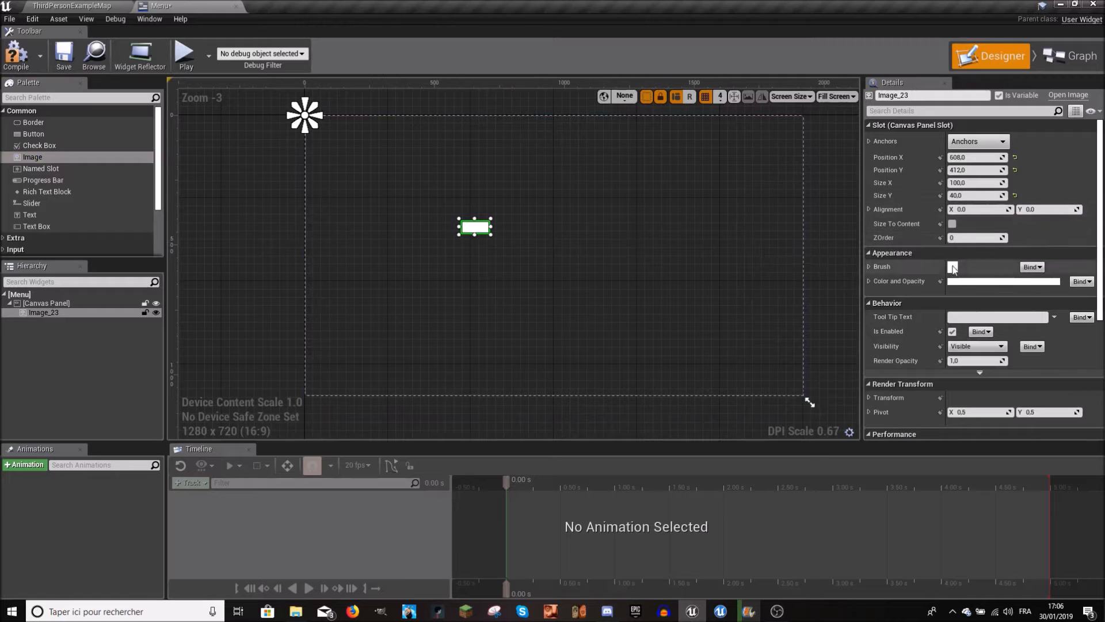
- Enlarge the image toward the canvas's lower-right corner, to a size of about 1339 by 685
{"action": "left_click", "coordinate": [498, 241]}
{"action": "left_click", "coordinate": [486, 233]}
{"action": "left_click_drag", "start_coordinate": [490, 234], "coordinate": [813, 403]}
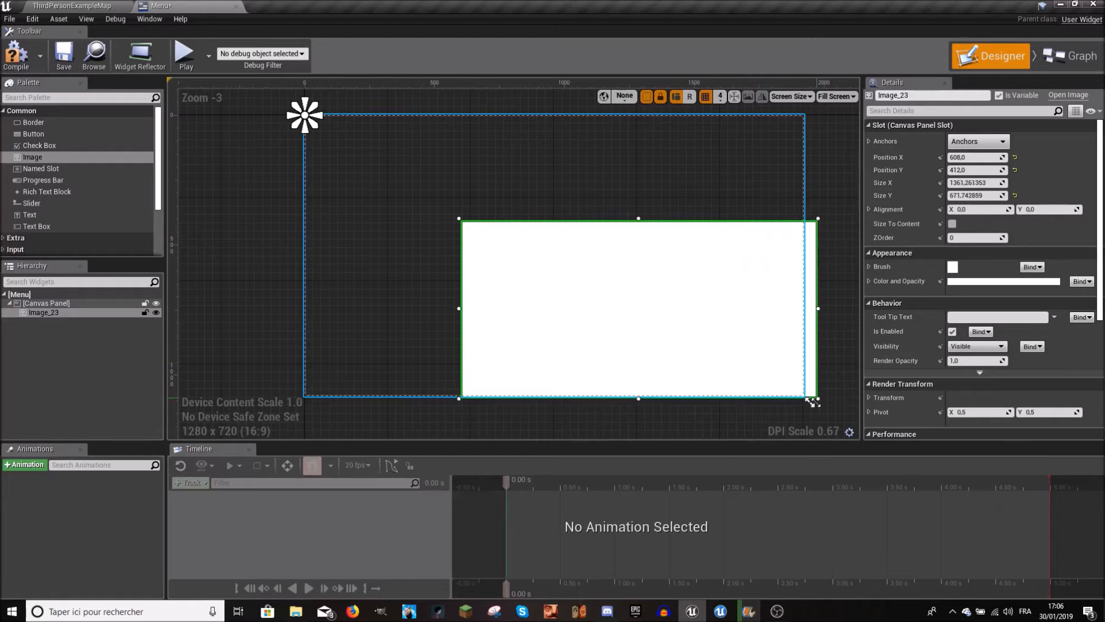
{"action": "right_click_drag", "start_coordinate": [472, 181], "coordinate": [538, 190]}
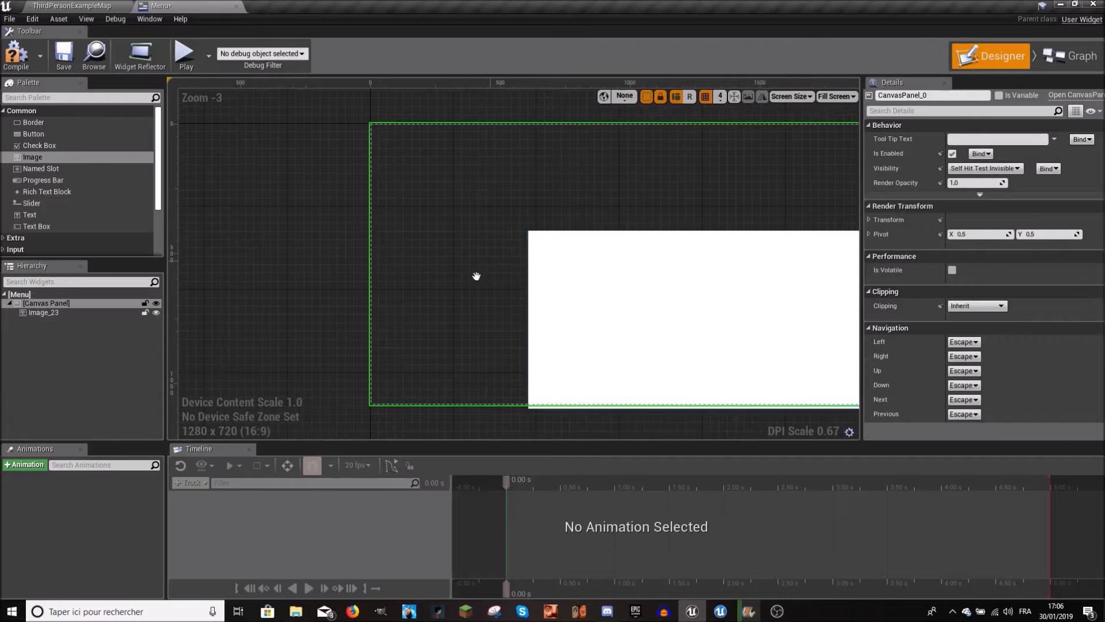
{"action": "scroll", "coordinate": [377, 277], "scroll_direction": "down", "scroll_amount": 3}
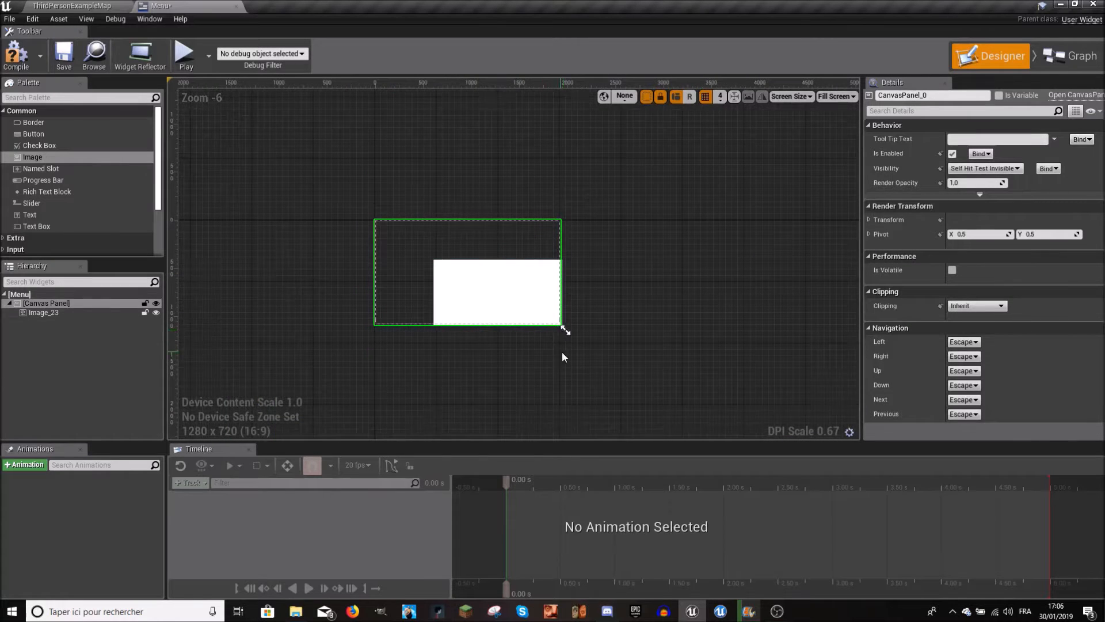
{"action": "scroll", "coordinate": [576, 363], "scroll_direction": "up", "scroll_amount": 3}
{"action": "scroll", "coordinate": [656, 409], "scroll_direction": "down", "scroll_amount": 2}
{"action": "left_click_drag", "start_coordinate": [685, 429], "coordinate": [711, 440]}
- Enlarge the designer canvas's preview screen size to about 3309 by 2036
{"action": "right_click_drag", "start_coordinate": [737, 412], "coordinate": [490, 158]}
{"action": "left_click_drag", "start_coordinate": [488, 151], "coordinate": [750, 320]}
{"action": "scroll", "coordinate": [762, 344], "scroll_direction": "down", "scroll_amount": 2}
{"action": "right_click_drag", "start_coordinate": [751, 331], "coordinate": [776, 353]}
{"action": "scroll", "coordinate": [756, 329], "scroll_direction": "up", "scroll_amount": 2}
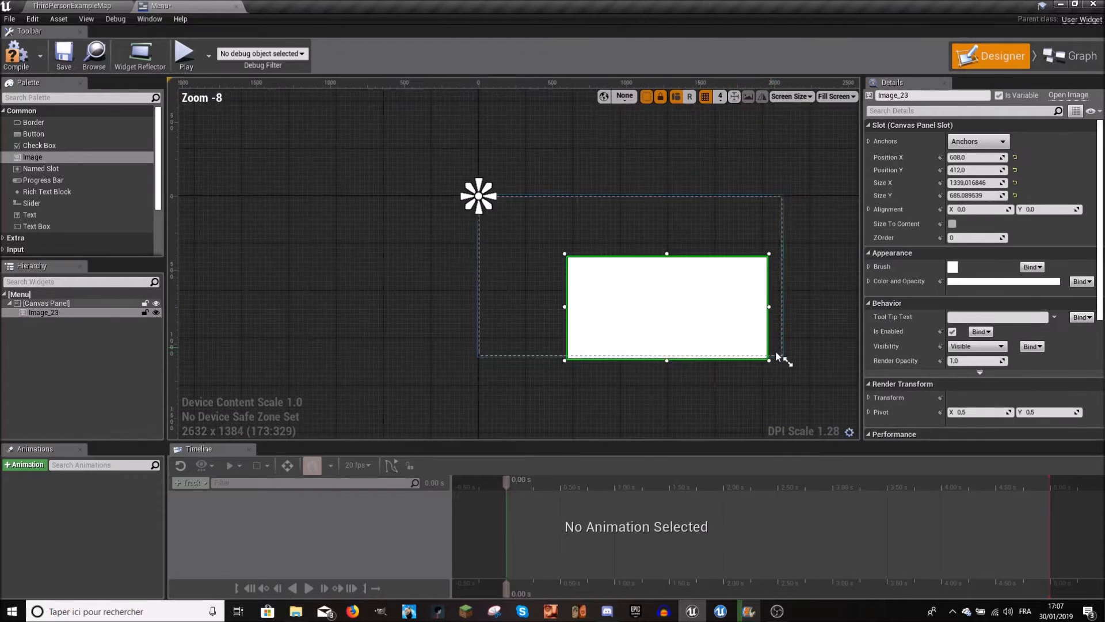
{"action": "left_click_drag", "start_coordinate": [790, 362], "coordinate": [764, 459]}
{"action": "left_click_drag", "start_coordinate": [851, 434], "coordinate": [902, 431]}
{"action": "right_click_drag", "start_coordinate": [797, 363], "coordinate": [506, 276]}
{"action": "scroll", "coordinate": [719, 320], "scroll_direction": "down", "scroll_amount": 2}
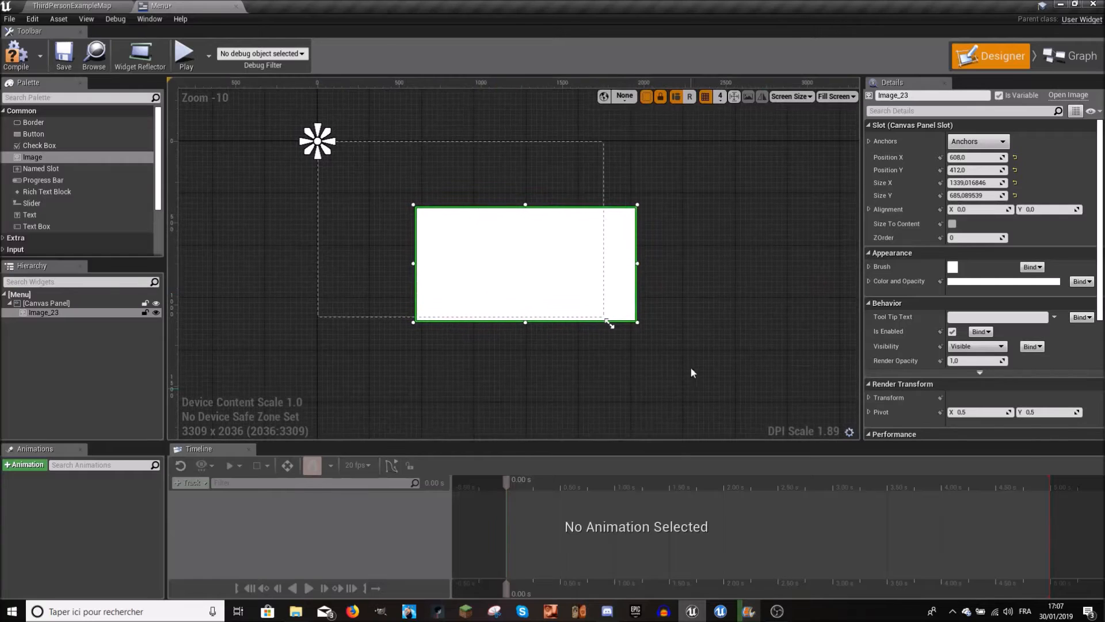
- Reduce the designer canvas's preview screen size to 1280 x 720
{"action": "right_click_drag", "start_coordinate": [691, 367], "coordinate": [653, 337]}
{"action": "left_click_drag", "start_coordinate": [572, 292], "coordinate": [397, 180]}
{"action": "scroll", "coordinate": [294, 183], "scroll_direction": "up", "scroll_amount": 7}
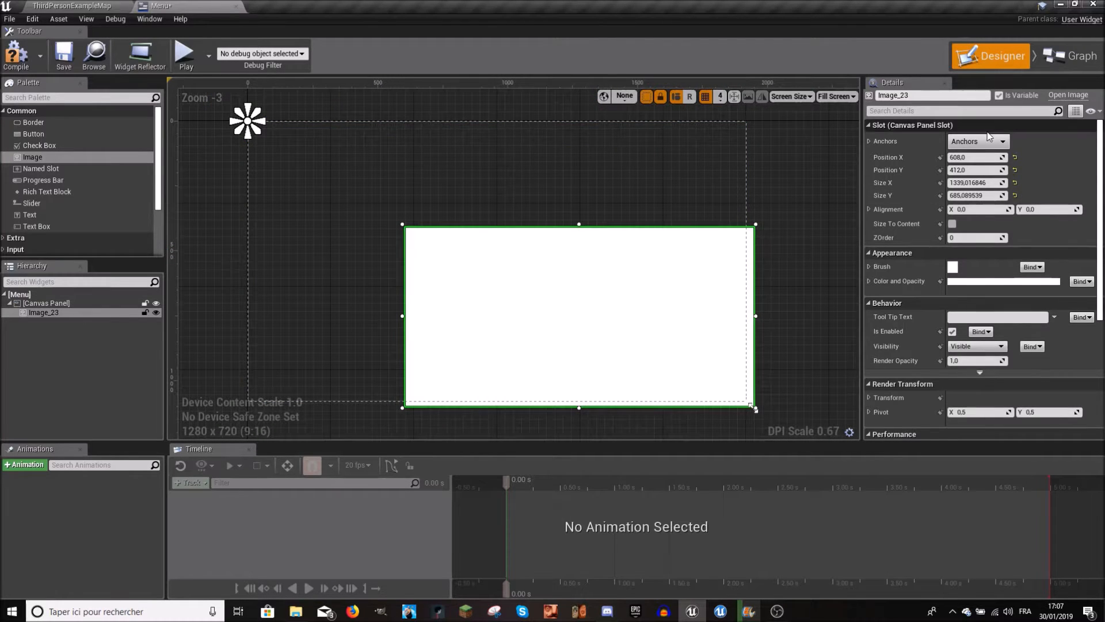
- Set the image's anchors to the full-stretch preset covering all four corners of the canvas
{"action": "left_click", "coordinate": [964, 126]}
{"action": "left_click", "coordinate": [963, 126]}
{"action": "left_click", "coordinate": [960, 141]}
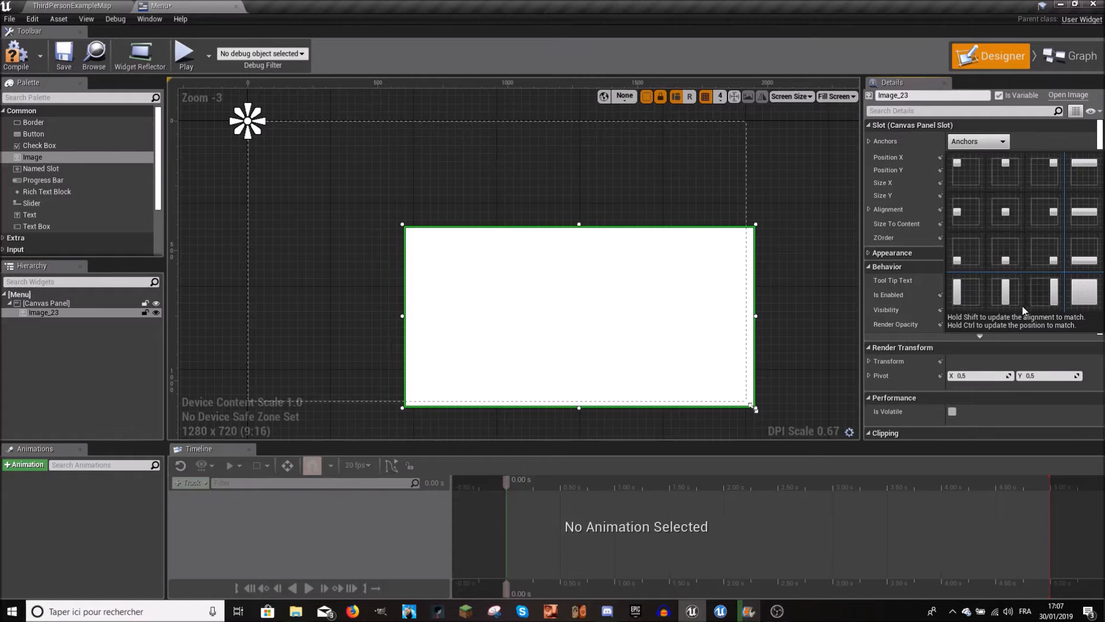
{"action": "left_click", "coordinate": [1084, 291]}
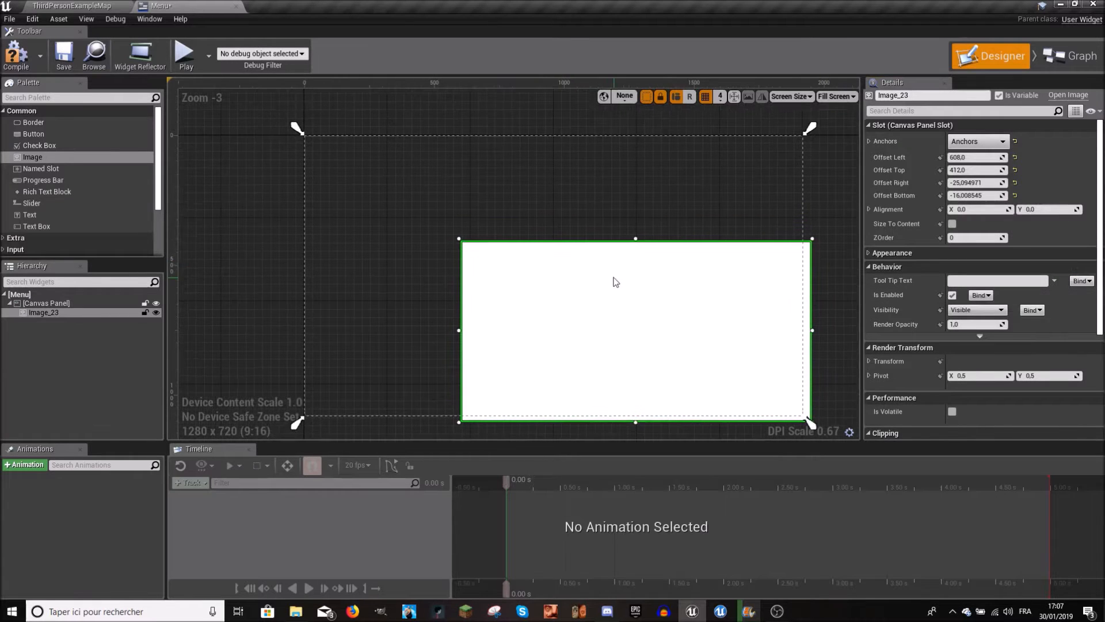
- Fit the image to the whole canvas with all four offsets at 0, and enlarge the preview screen size to 1920 x 1080
{"action": "left_click_drag", "start_coordinate": [579, 268], "coordinate": [293, 123]}
{"action": "mouse_move", "coordinate": [811, 128]}
{"action": "left_mouse_down"}
{"action": "mouse_move", "coordinate": [828, 118]}
{"action": "mouse_move", "coordinate": [812, 127]}
{"action": "left_mouse_up"}
{"action": "left_click", "coordinate": [829, 118]}
{"action": "left_click", "coordinate": [727, 159]}
{"action": "right_click_drag", "start_coordinate": [803, 179], "coordinate": [769, 42]}
{"action": "left_click_drag", "start_coordinate": [777, 288], "coordinate": [788, 302], "text": "ctrl"}
{"action": "scroll", "coordinate": [362, 272], "scroll_direction": "down", "scroll_amount": 3}
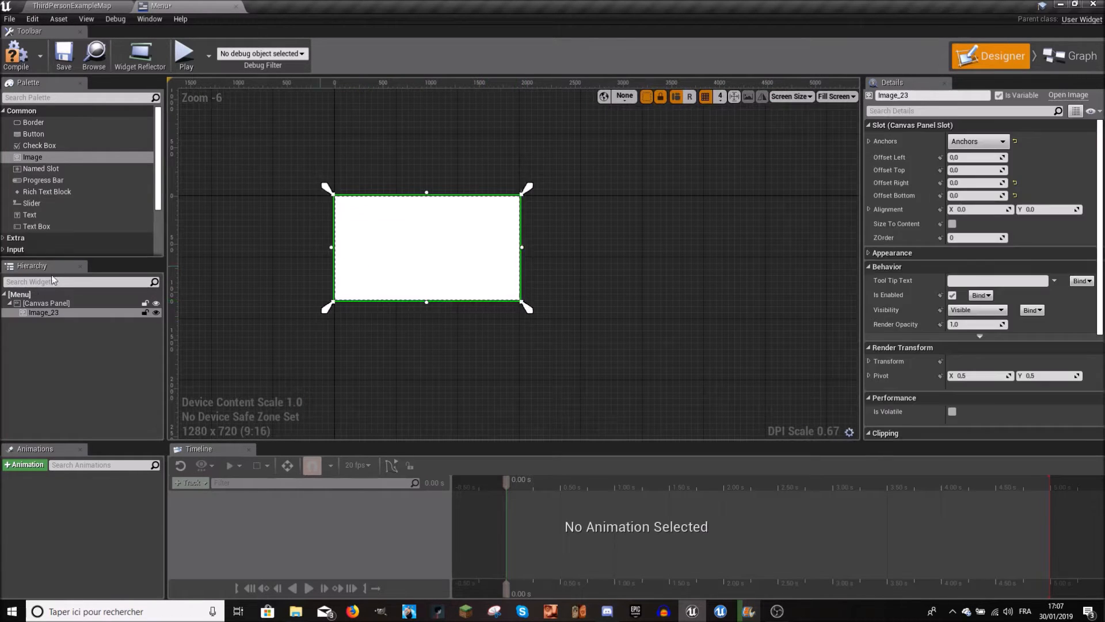
{"action": "left_click", "coordinate": [571, 323]}
{"action": "left_click_drag", "start_coordinate": [526, 307], "coordinate": [617, 360]}
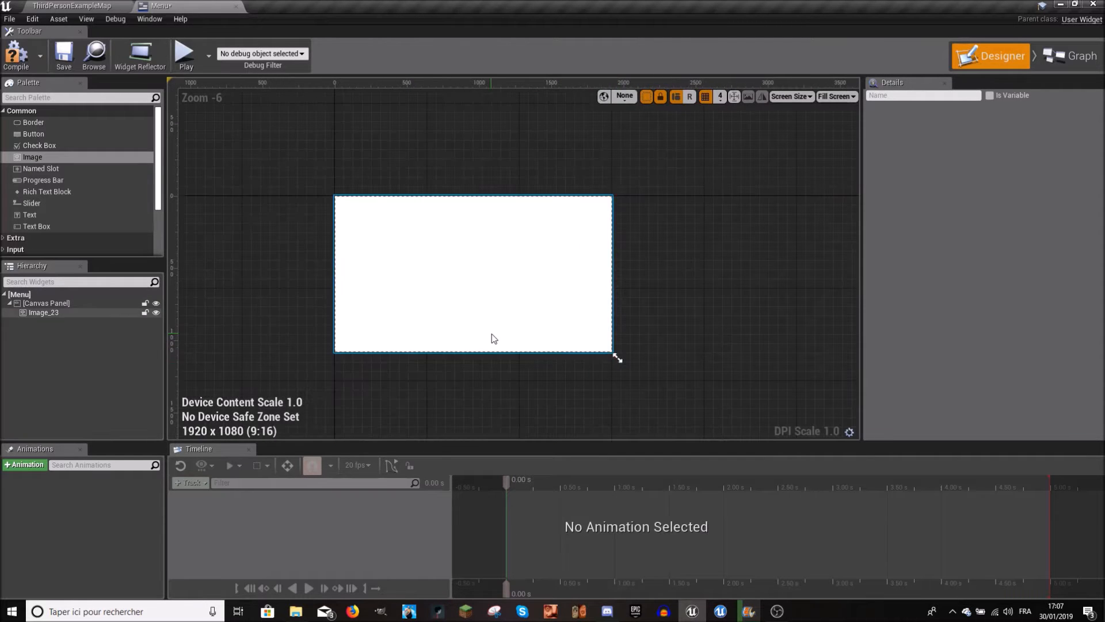
- Select the canvas image, expand its Brush settings, and look through the assets available for the brush image
{"action": "left_click", "coordinate": [493, 338]}
{"action": "scroll", "coordinate": [588, 335], "scroll_direction": "up", "scroll_amount": 2}
{"action": "left_click", "coordinate": [882, 254]}
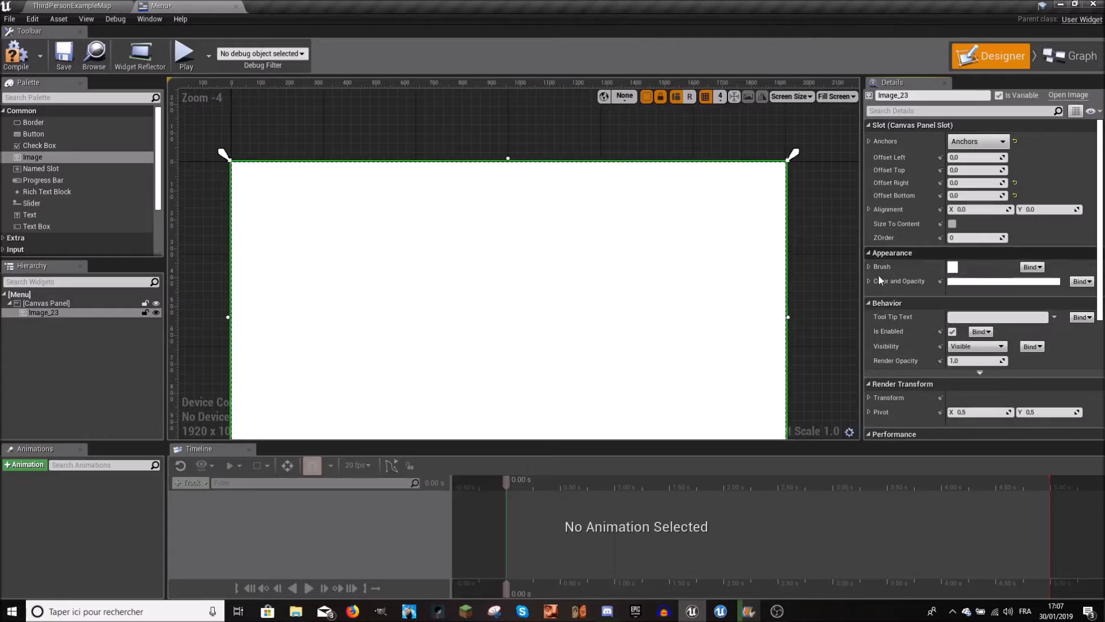
{"action": "left_click", "coordinate": [869, 267]}
{"action": "left_click", "coordinate": [1009, 287]}
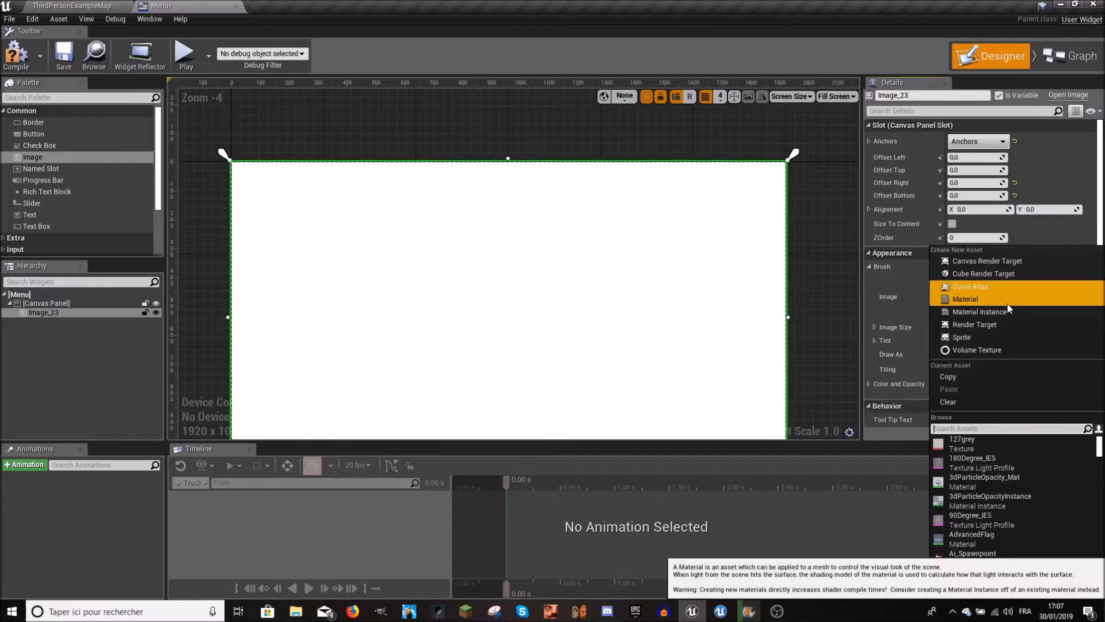
{"action": "scroll", "coordinate": [955, 481], "scroll_direction": "down", "scroll_amount": 5}
{"action": "left_click", "coordinate": [965, 475]}
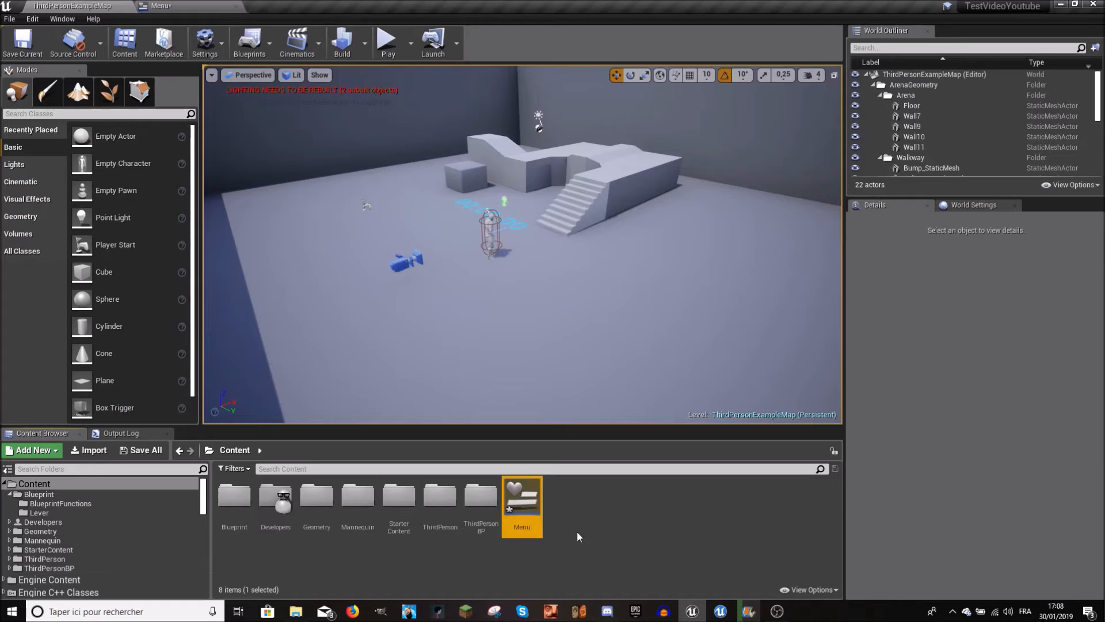
{"action": "right_click", "coordinate": [652, 520]}
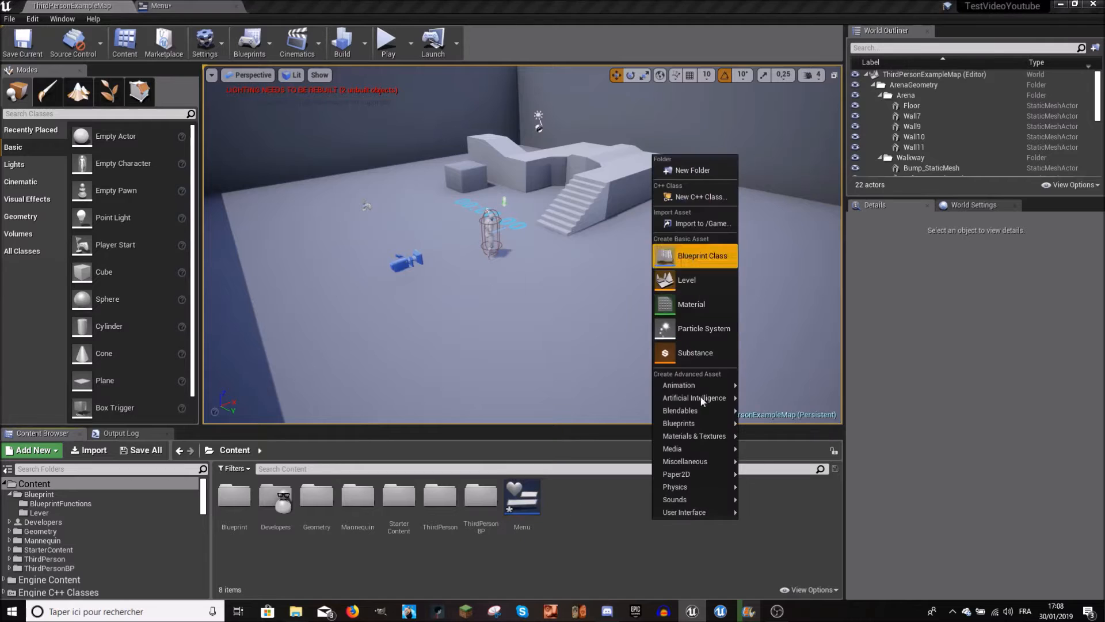
{"action": "mouse_move", "coordinate": [702, 512]}
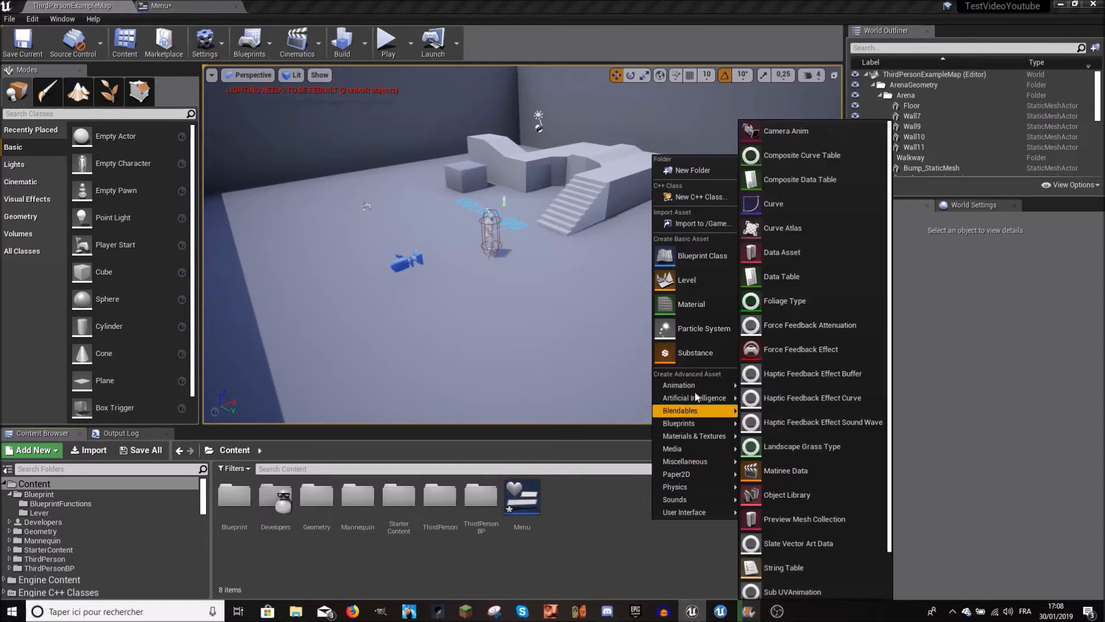
{"action": "mouse_move", "coordinate": [696, 426]}
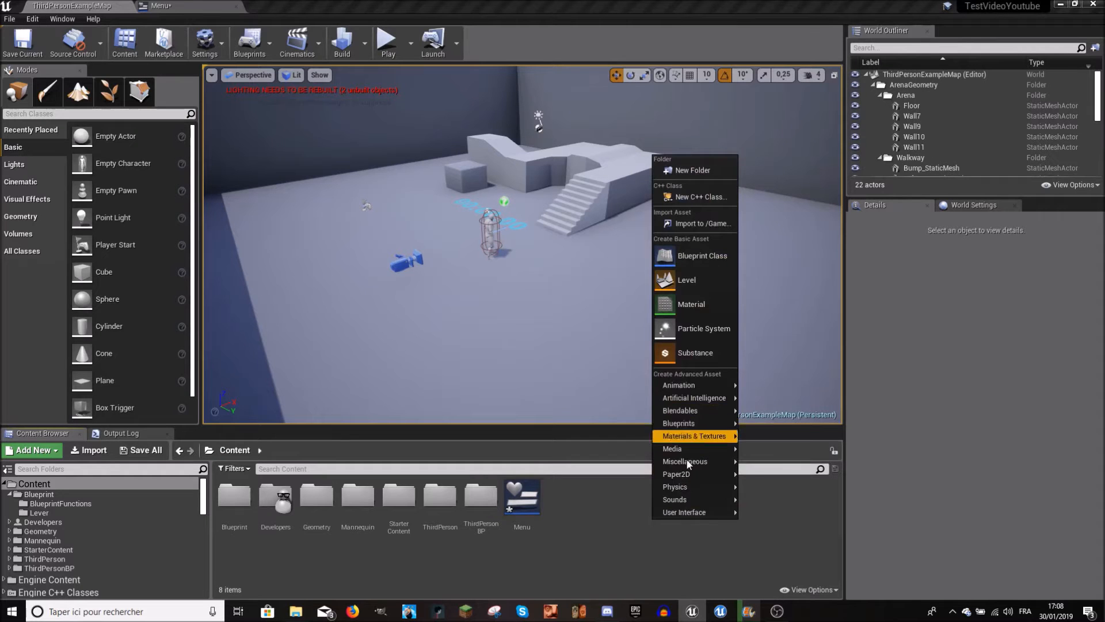
{"action": "mouse_move", "coordinate": [727, 436]}
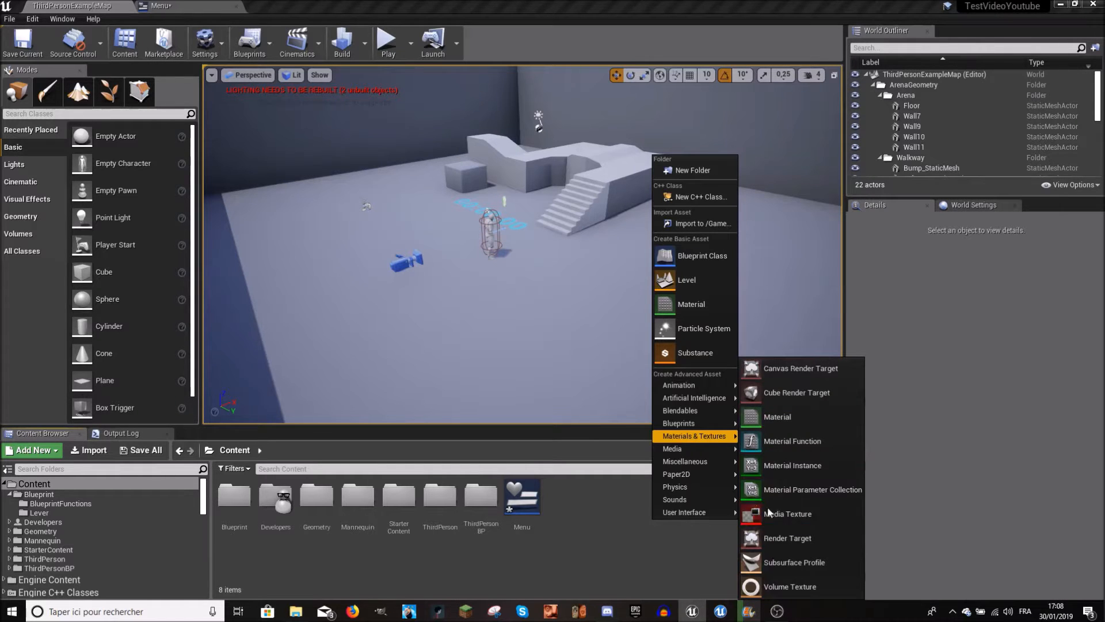
{"action": "left_click", "coordinate": [620, 495]}
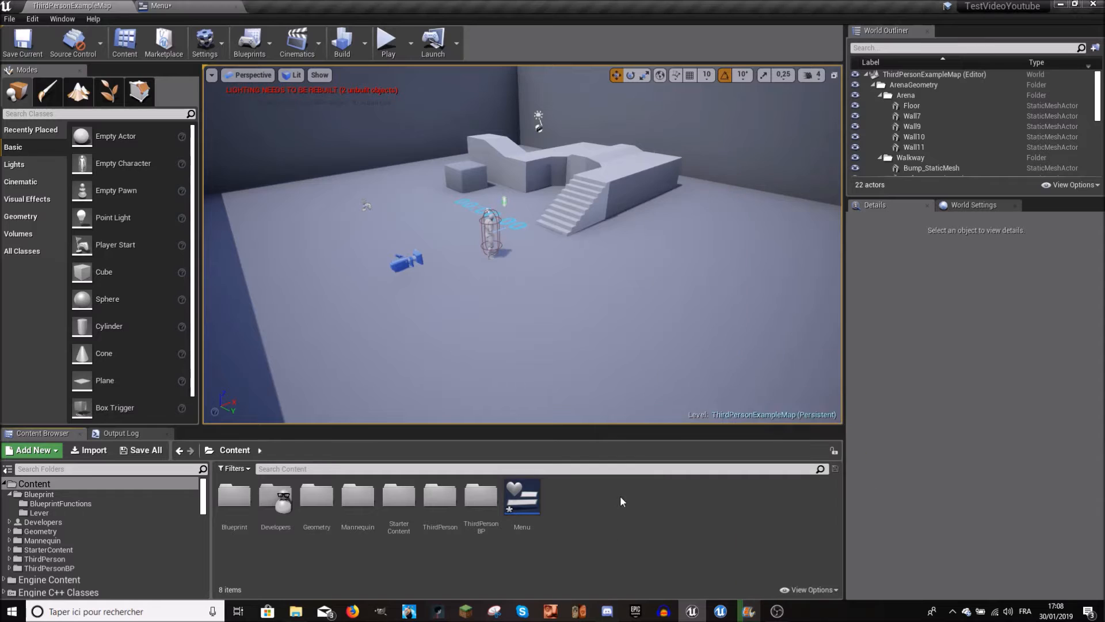
{"action": "right_click", "coordinate": [620, 496]}
{"action": "mouse_move", "coordinate": [662, 419]}
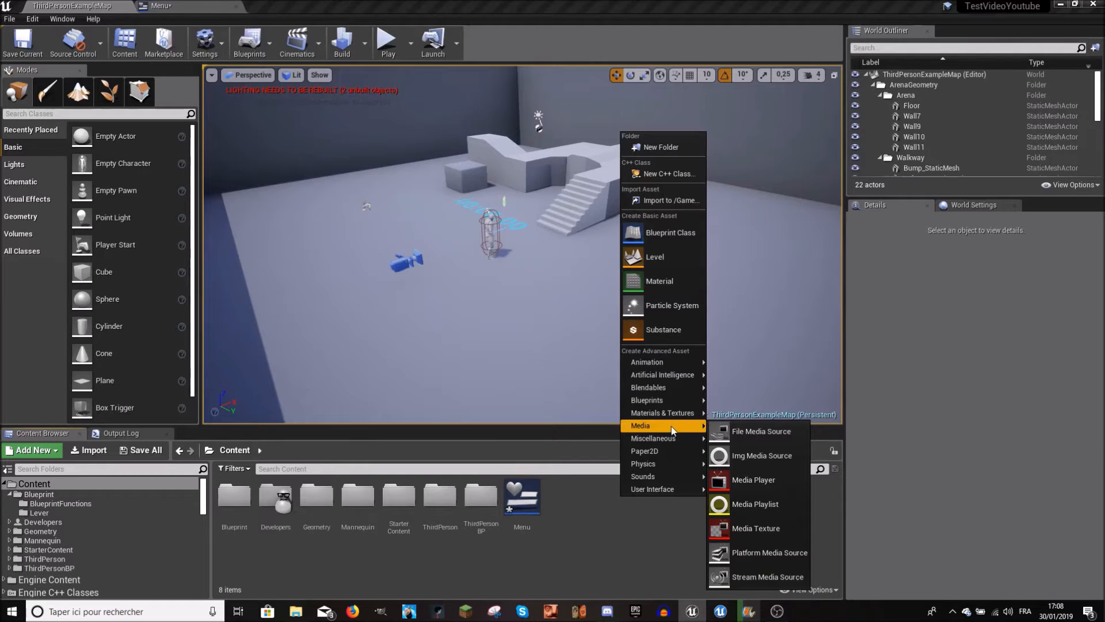
{"action": "left_click", "coordinate": [564, 506]}
- Switch to Firefox and view the starry mountain picture in the Google image results for background
{"action": "left_click", "coordinate": [295, 611]}
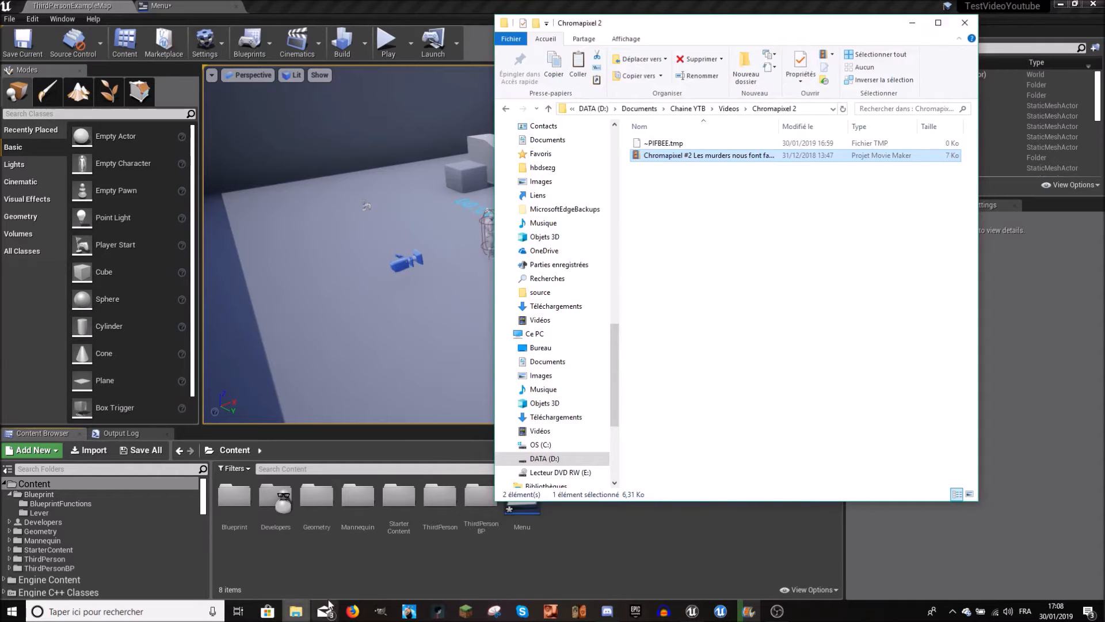
{"action": "left_click", "coordinate": [353, 611]}
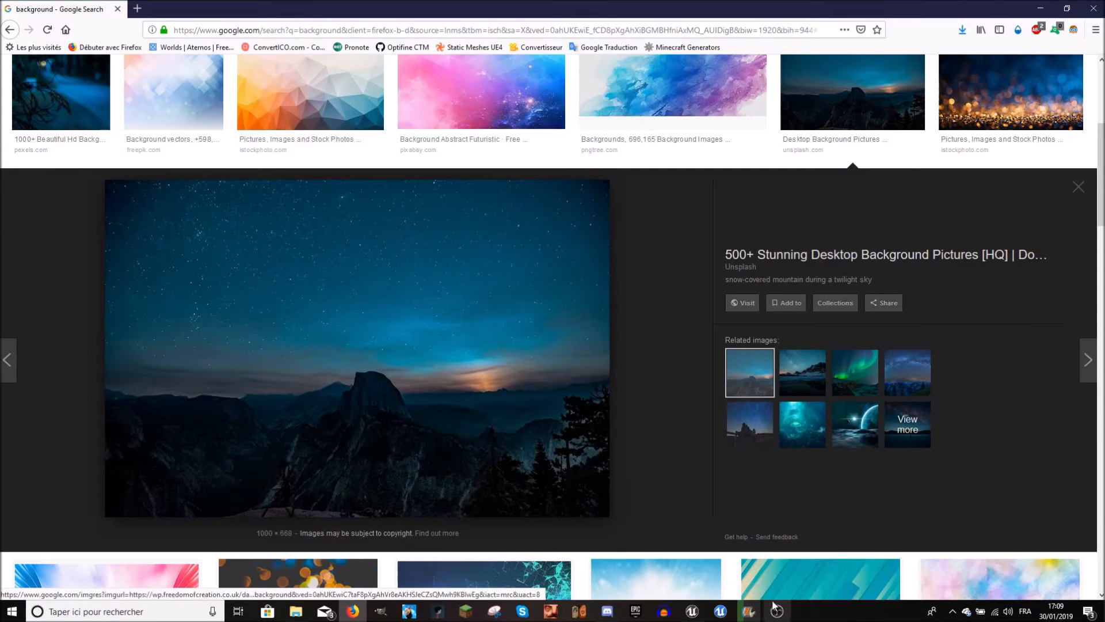
{"action": "left_click", "coordinate": [776, 610]}
{"action": "left_click", "coordinate": [777, 611]}
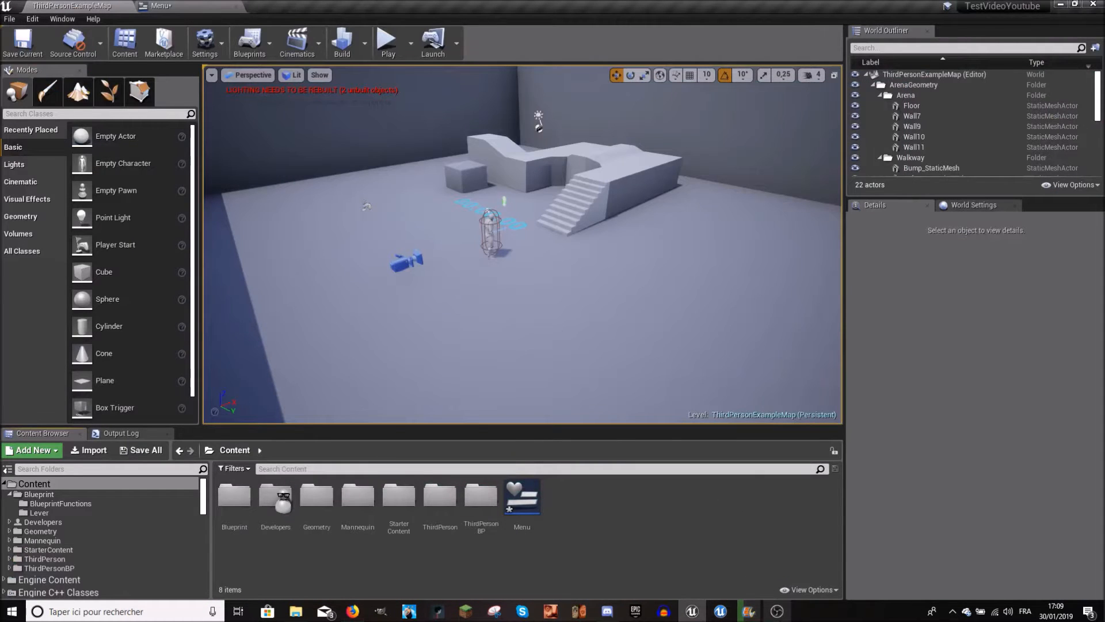
{"action": "key", "text": "alt+Tab"}
{"action": "left_click", "coordinate": [461, 589]}
{"action": "left_click_drag", "start_coordinate": [495, 259], "coordinate": [484, 207]}
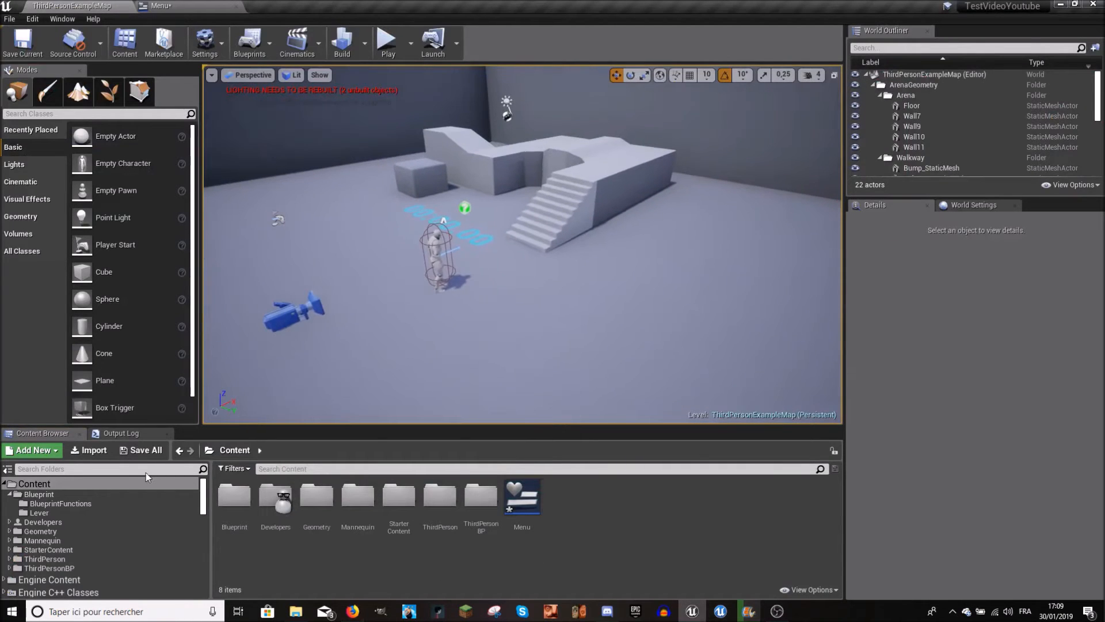
{"action": "left_click", "coordinate": [40, 495]}
- In File Explorer, move background_menu.jpg from the TestVideoYoutube project folder into its Content folder, and accept its import in the Unreal editor
{"action": "key", "text": "alt+Tab"}
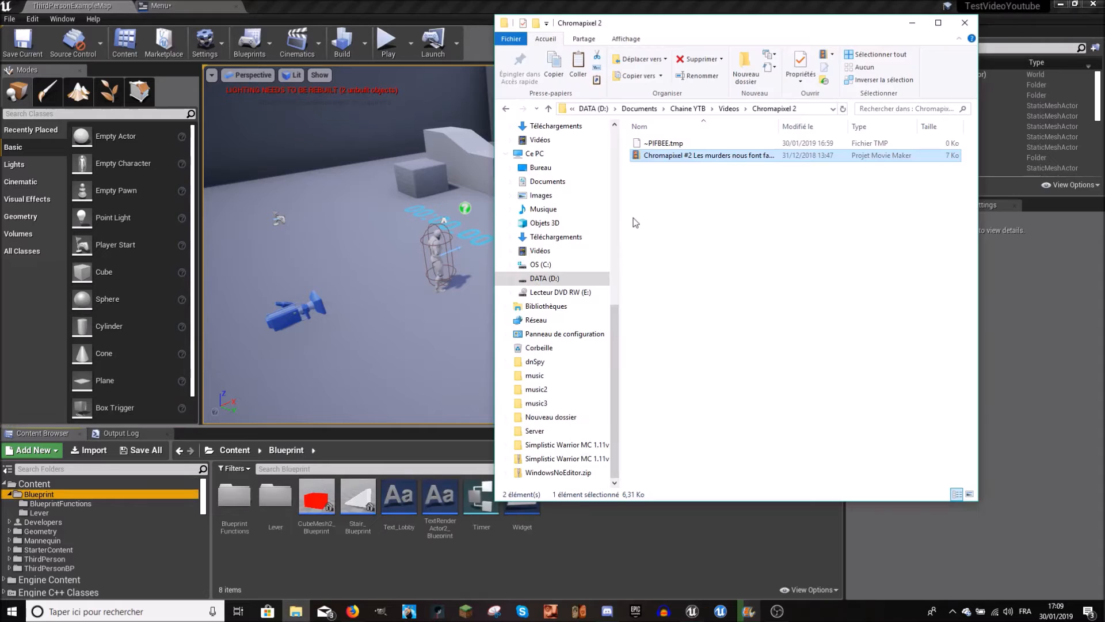
{"action": "scroll", "coordinate": [617, 352], "scroll_direction": "up", "scroll_amount": 10}
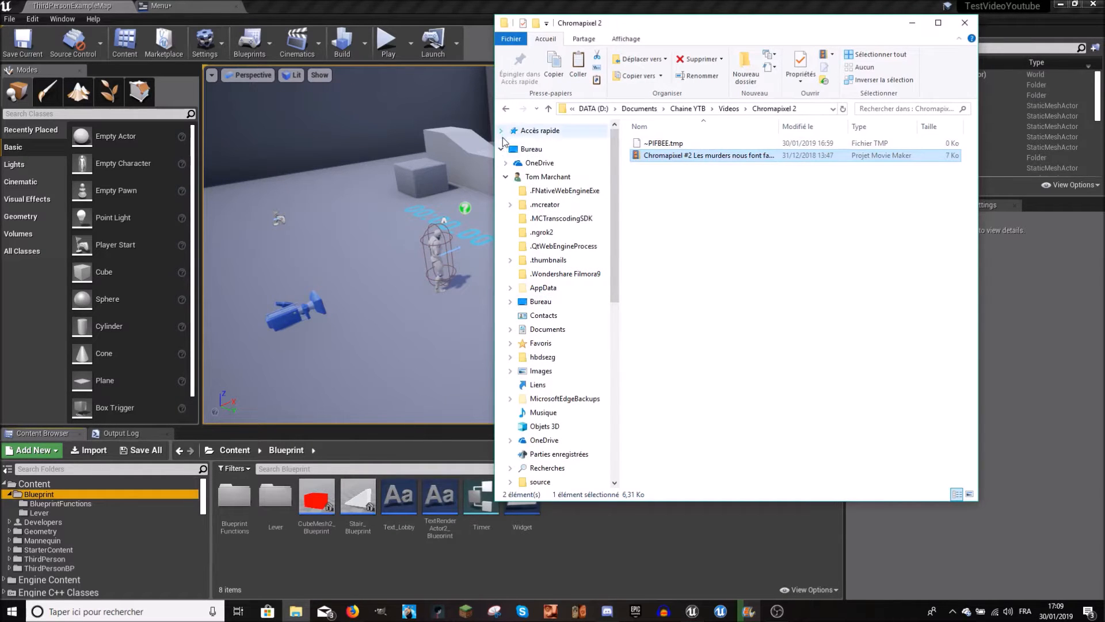
{"action": "left_click", "coordinate": [502, 133]}
{"action": "scroll", "coordinate": [573, 248], "scroll_direction": "down", "scroll_amount": 5}
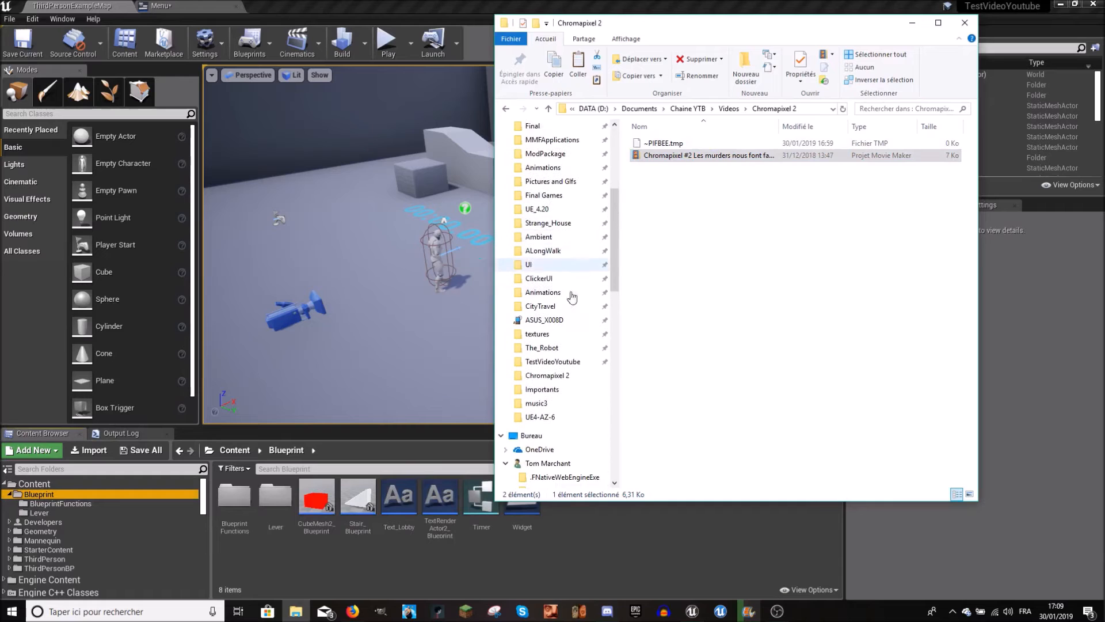
{"action": "left_click", "coordinate": [554, 362]}
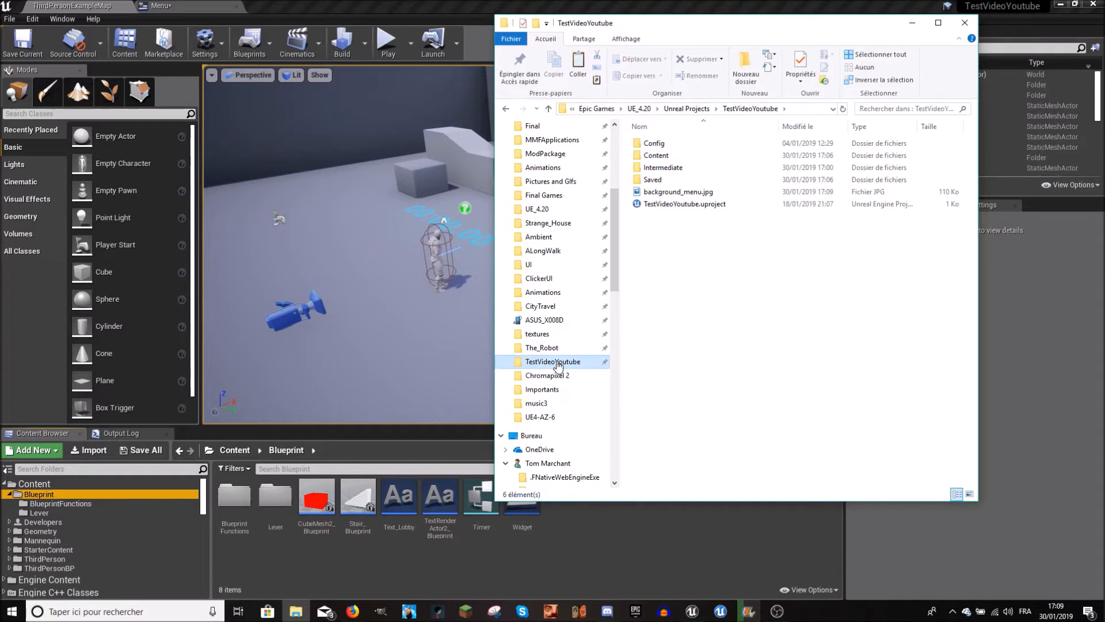
{"action": "left_click_drag", "start_coordinate": [679, 193], "coordinate": [671, 156]}
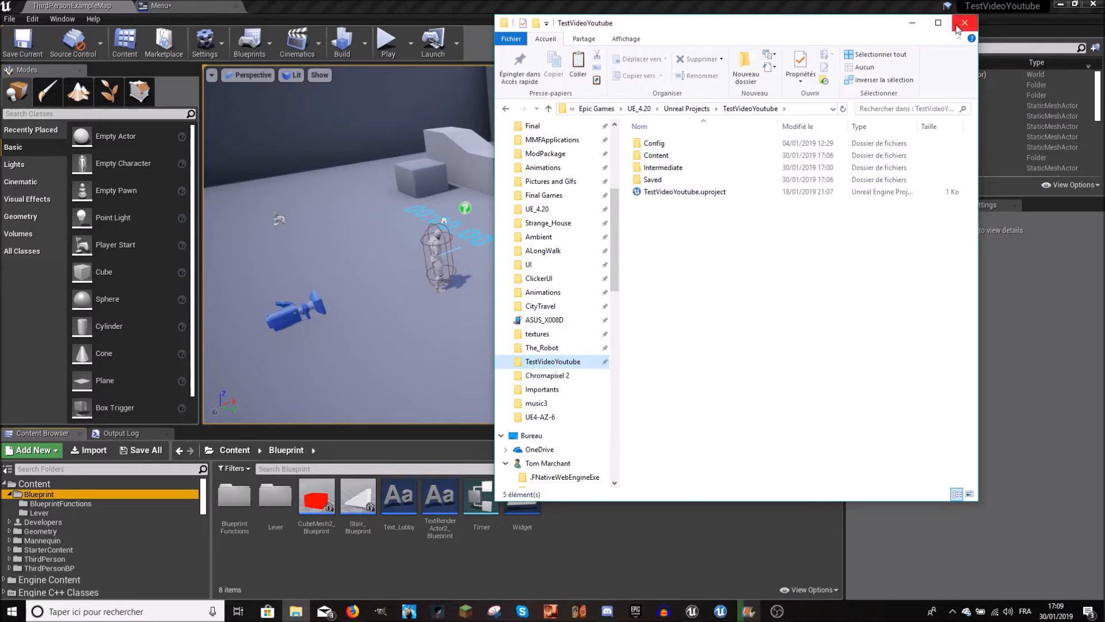
{"action": "left_click", "coordinate": [913, 24]}
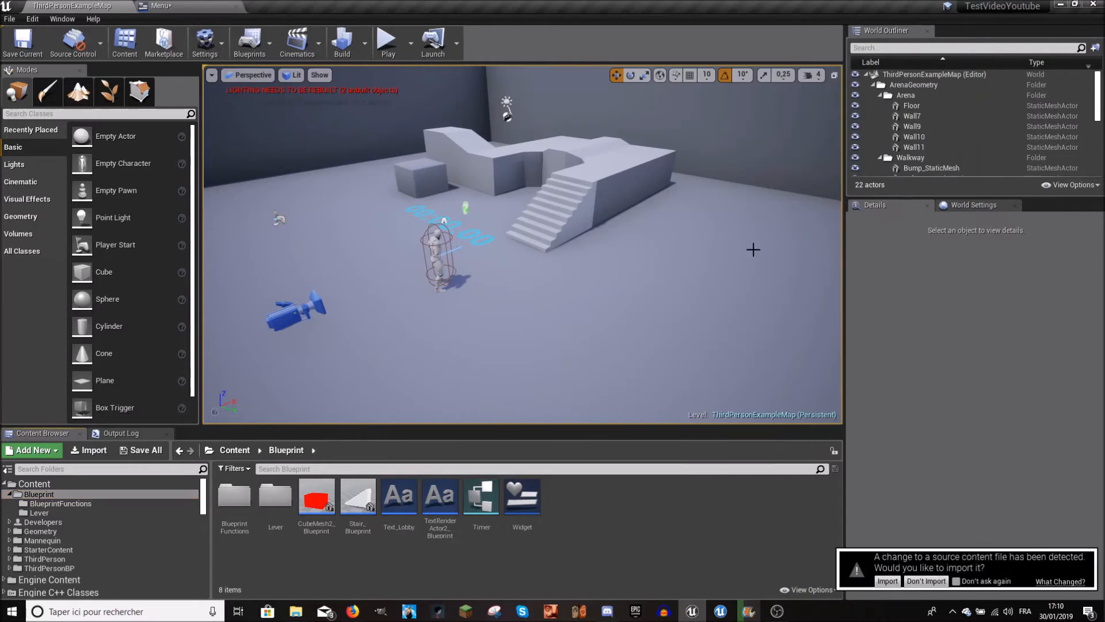
{"action": "left_click", "coordinate": [888, 582]}
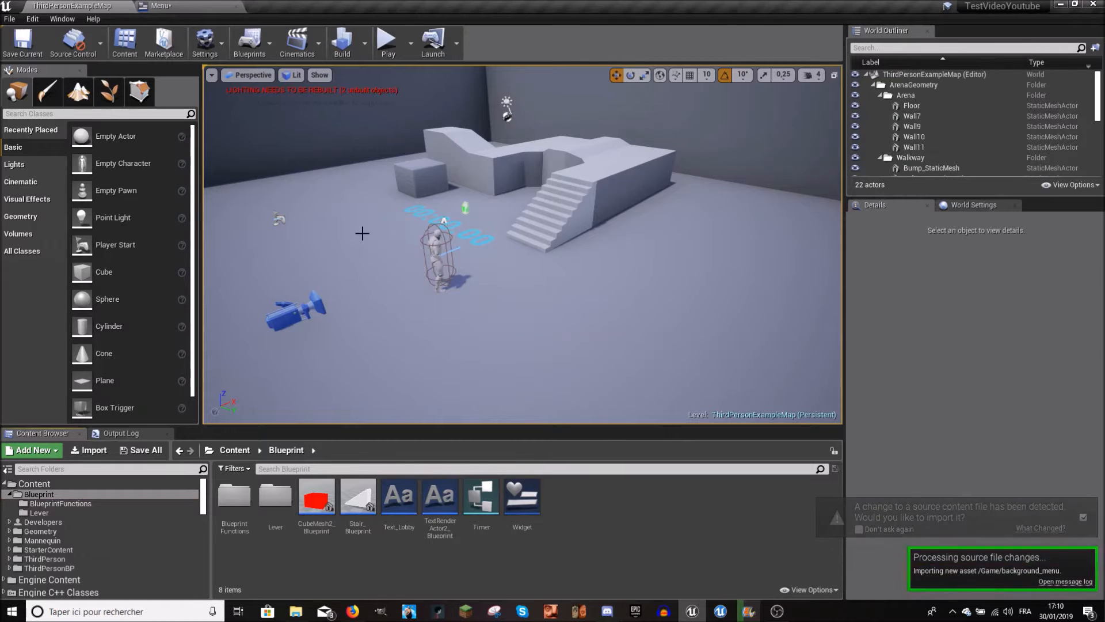
- In the Menu widget, assign the background_menu texture as the canvas image's brush and compile the widget blueprint
{"action": "left_click", "coordinate": [161, 6]}
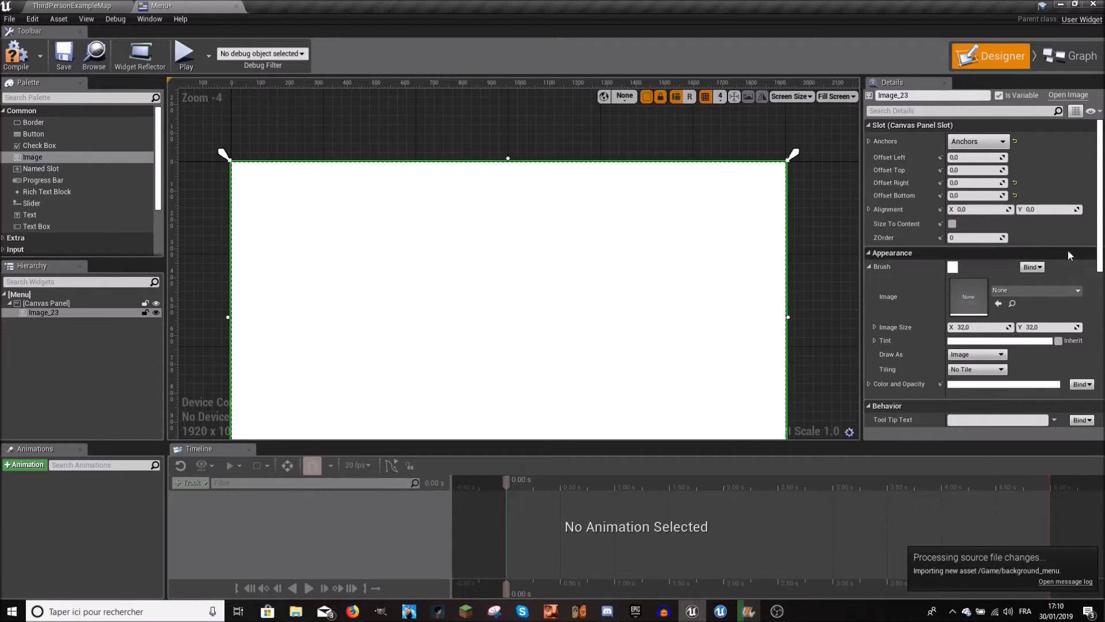
{"action": "left_click", "coordinate": [1062, 289]}
{"action": "type", "text": "background"}
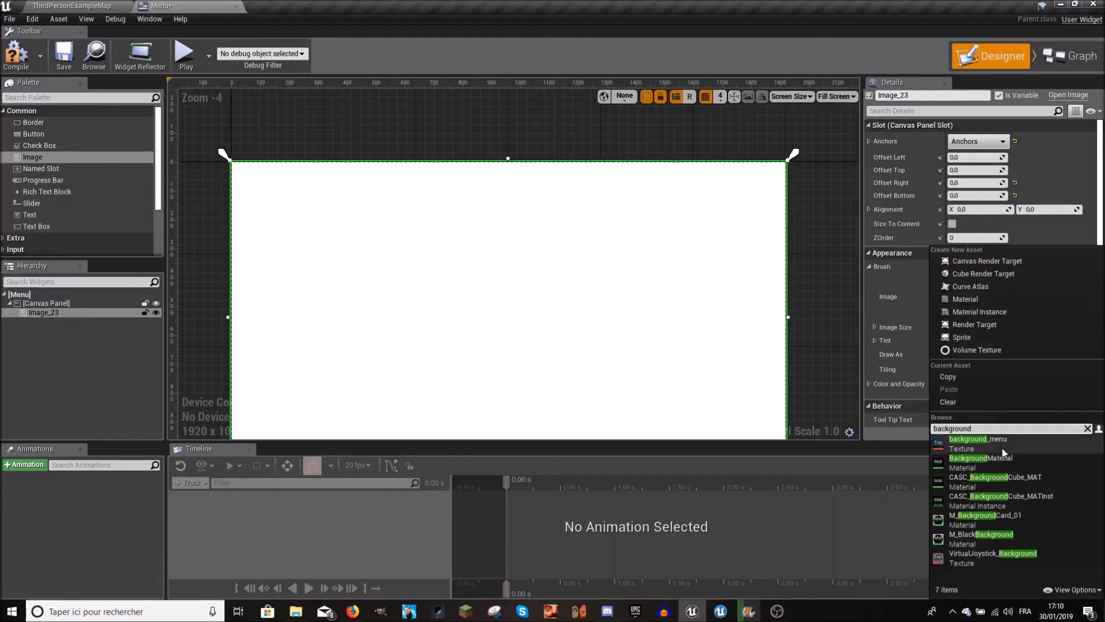
{"action": "left_click", "coordinate": [1003, 451]}
{"action": "right_click_drag", "start_coordinate": [615, 346], "coordinate": [600, 201]}
{"action": "scroll", "coordinate": [633, 241], "scroll_direction": "down", "scroll_amount": 3}
{"action": "scroll", "coordinate": [611, 226], "scroll_direction": "up", "scroll_amount": 2}
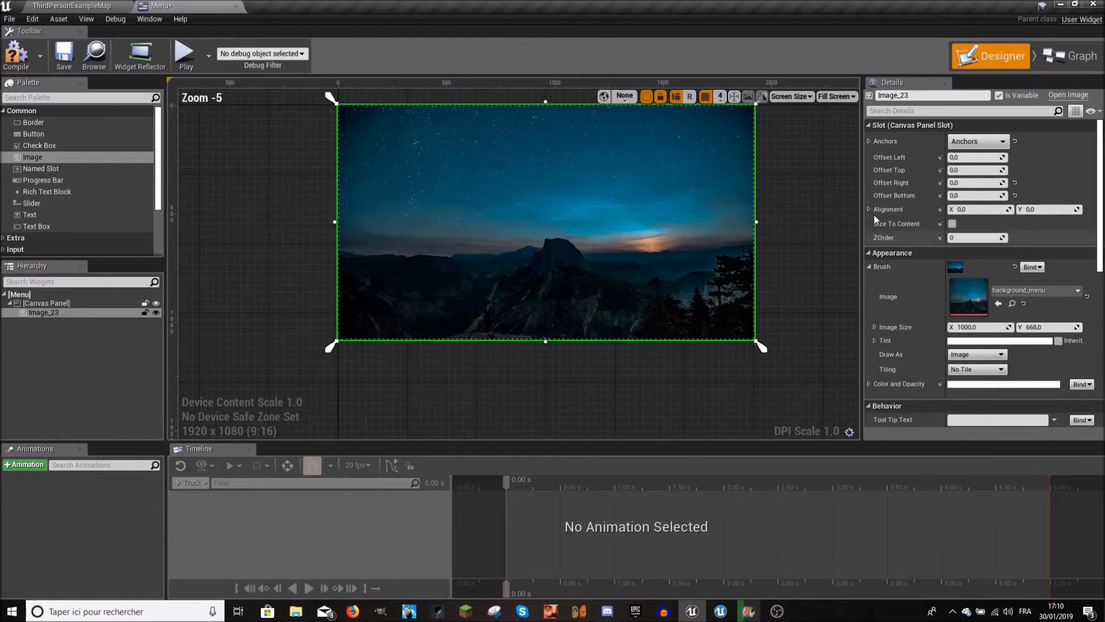
{"action": "left_click", "coordinate": [812, 210]}
{"action": "left_click", "coordinate": [737, 201]}
{"action": "right_click_drag", "start_coordinate": [737, 201], "coordinate": [719, 228]}
{"action": "left_click", "coordinate": [16, 54]}
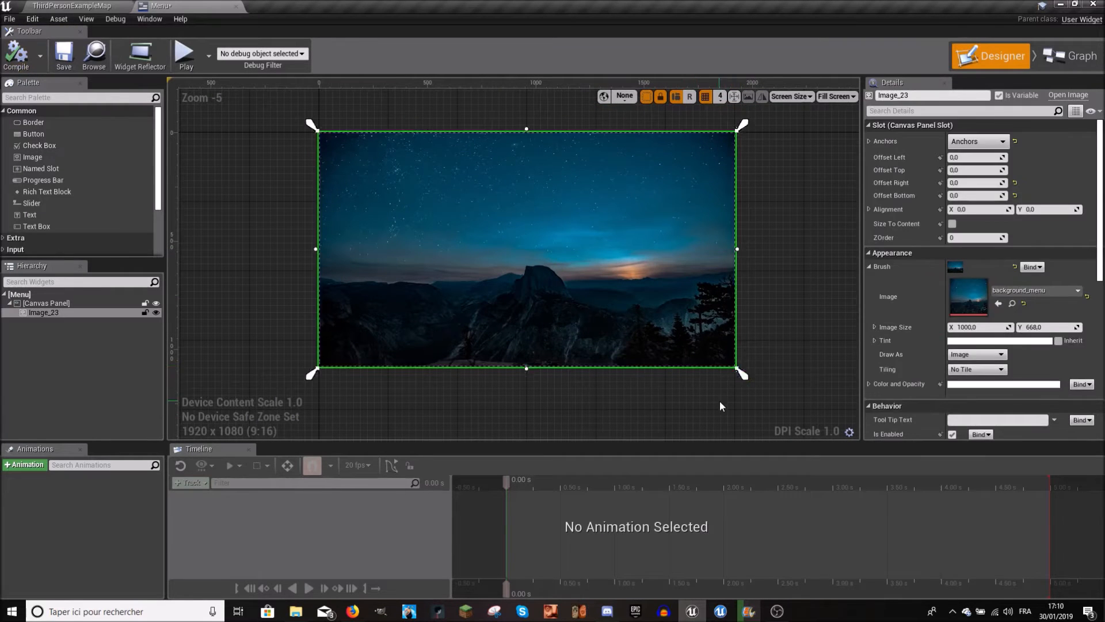
- Enlarge the designer canvas's preview screen size slightly, to about 1948 x 1082
{"action": "left_click", "coordinate": [746, 385]}
{"action": "mouse_move", "coordinate": [741, 373]}
{"action": "left_mouse_down"}
{"action": "mouse_move", "coordinate": [852, 506]}
{"action": "mouse_move", "coordinate": [648, 323]}
{"action": "mouse_move", "coordinate": [666, 355]}
{"action": "mouse_move", "coordinate": [654, 345]}
{"action": "mouse_move", "coordinate": [743, 376]}
{"action": "left_mouse_up"}
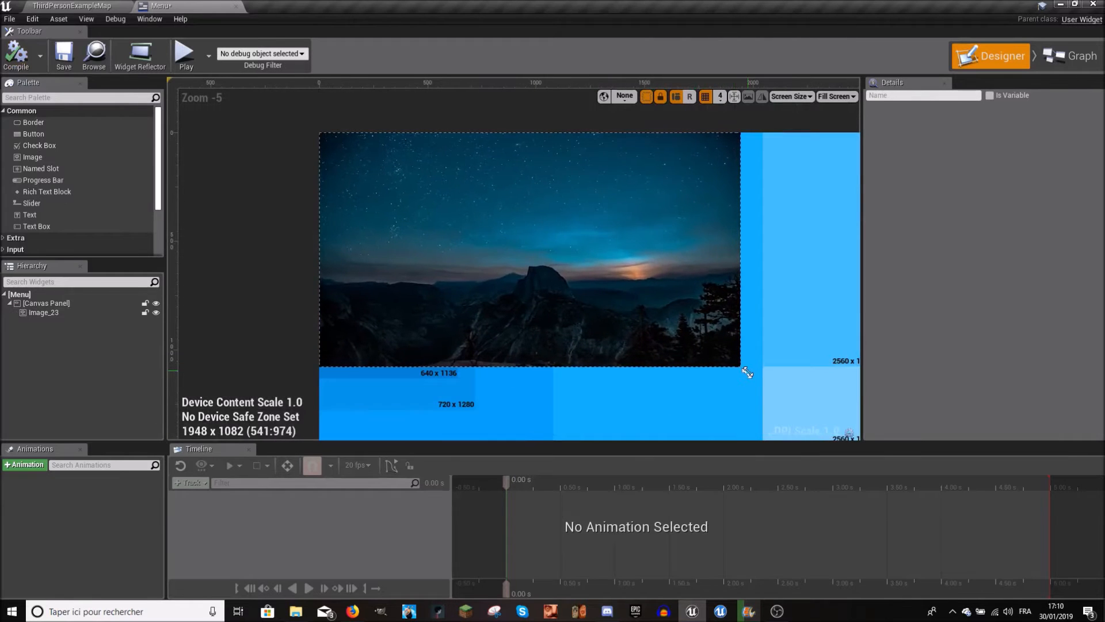
{"action": "scroll", "coordinate": [588, 271], "scroll_direction": "up", "scroll_amount": 3}
{"action": "scroll", "coordinate": [509, 247], "scroll_direction": "down", "scroll_amount": 5}
{"action": "scroll", "coordinate": [513, 250], "scroll_direction": "up", "scroll_amount": 4}
{"action": "scroll", "coordinate": [551, 275], "scroll_direction": "down", "scroll_amount": 4}
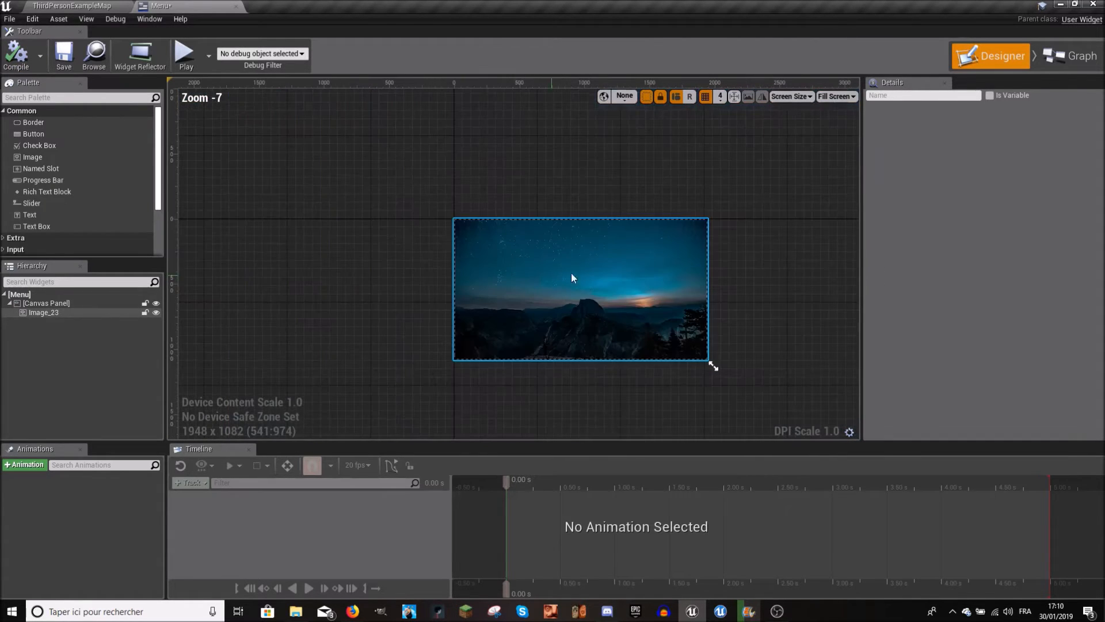
{"action": "scroll", "coordinate": [538, 285], "scroll_direction": "up", "scroll_amount": 3}
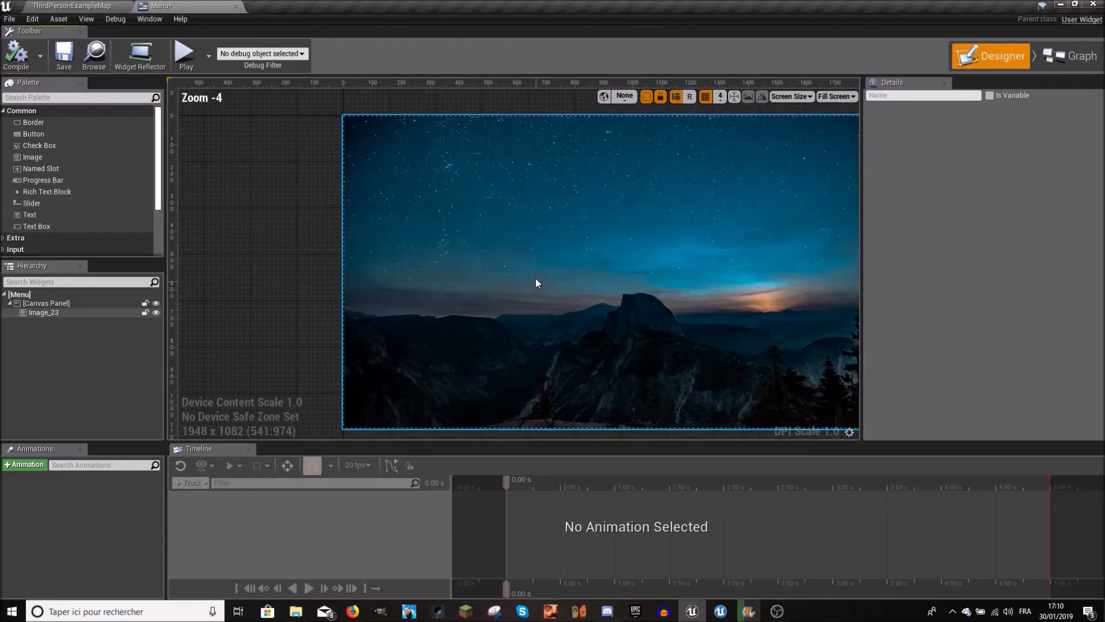
- Place a Text widget at X 100, Y 116 on the canvas, about 403 by 64 in size, and enable Size To Content
{"action": "right_click_drag", "start_coordinate": [570, 268], "coordinate": [503, 257]}
{"action": "left_click_drag", "start_coordinate": [30, 214], "coordinate": [287, 143]}
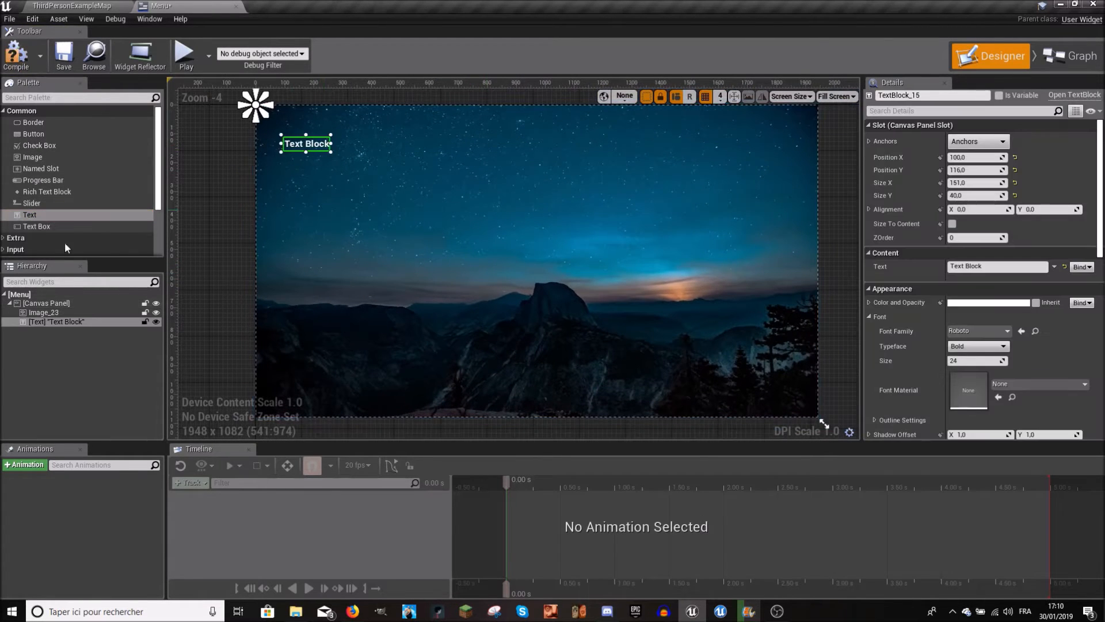
{"action": "left_click", "coordinate": [40, 215]}
{"action": "left_click_drag", "start_coordinate": [332, 152], "coordinate": [389, 153]}
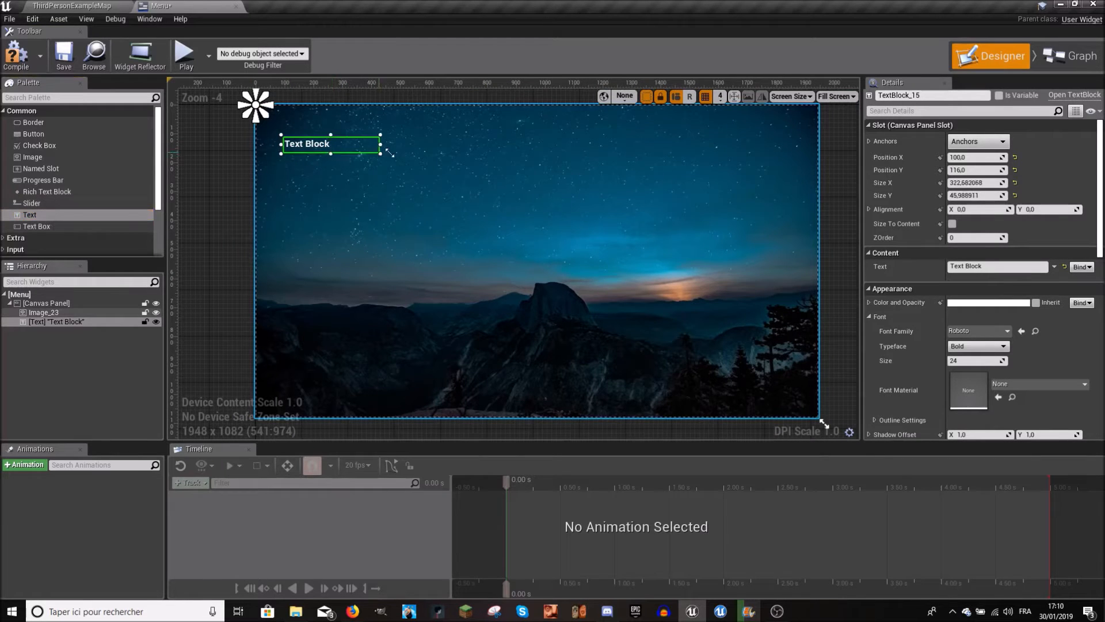
{"action": "left_click", "coordinate": [952, 224]}
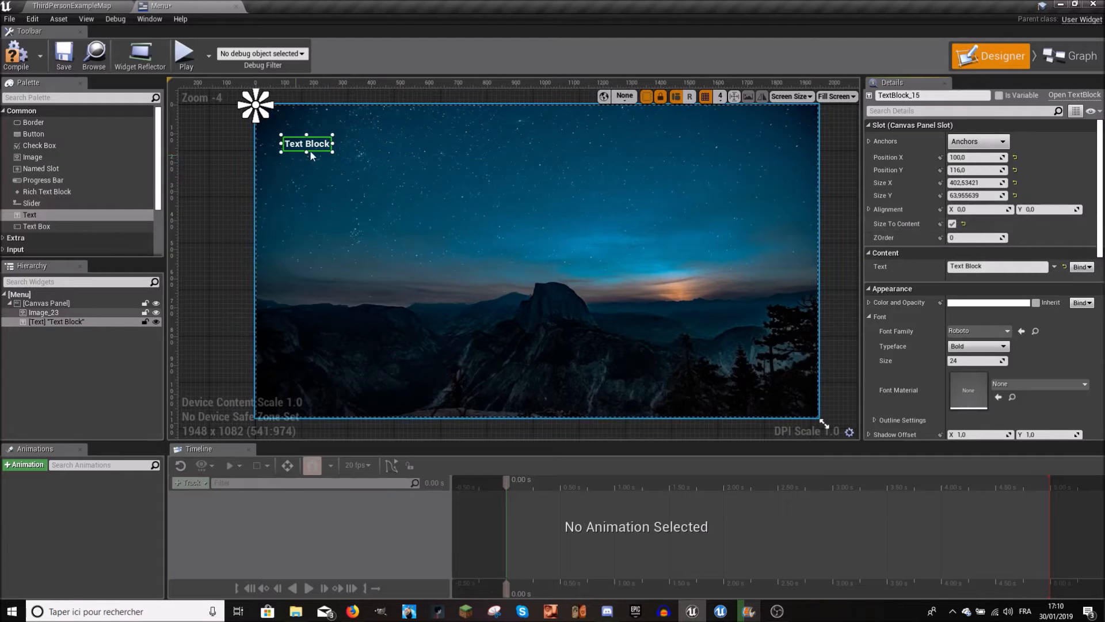
- Set the Text widget's displayed text to "Mountains", keeping Size To Content enabled
{"action": "left_click", "coordinate": [952, 224]}
{"action": "left_click", "coordinate": [952, 224]}
{"action": "left_click", "coordinate": [993, 267]}
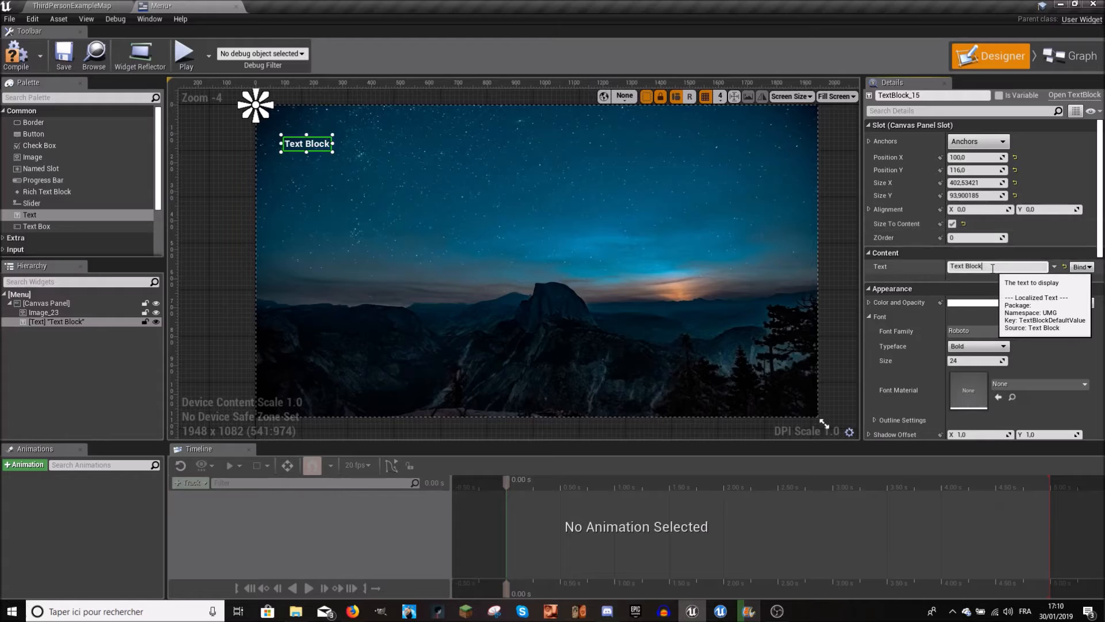
{"action": "key", "text": "ctrl+a"}
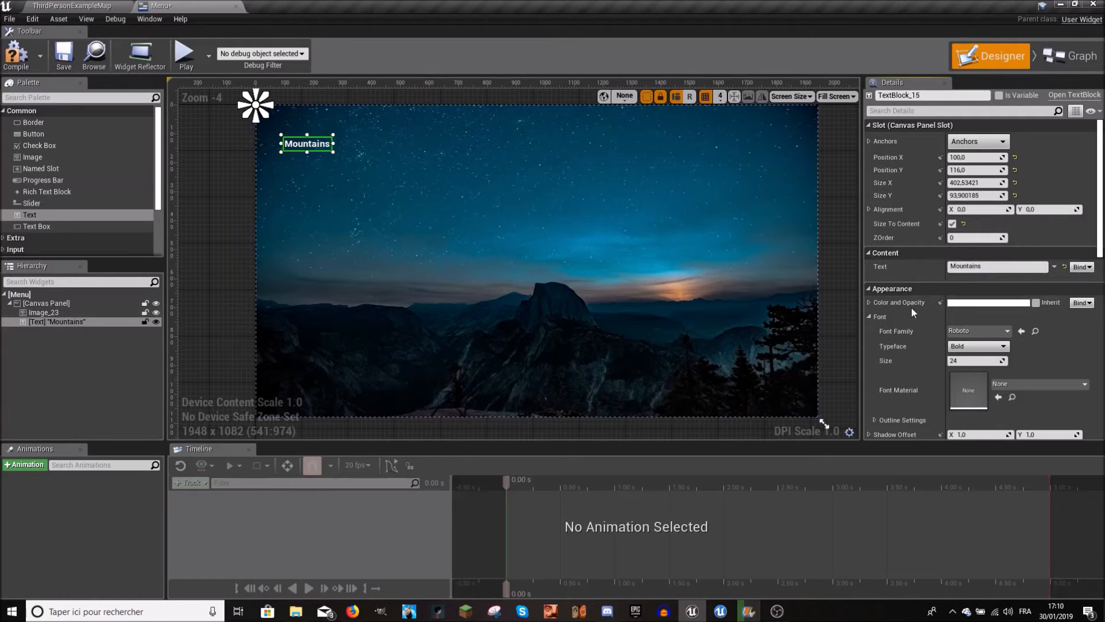
- Move the Mountains text to X 40, Y 24 on the canvas and set its font size to 120
{"action": "mouse_move", "coordinate": [958, 362]}
{"action": "left_mouse_down"}
{"action": "mouse_move", "coordinate": [996, 361]}
{"action": "mouse_move", "coordinate": [958, 362]}
{"action": "left_mouse_up"}
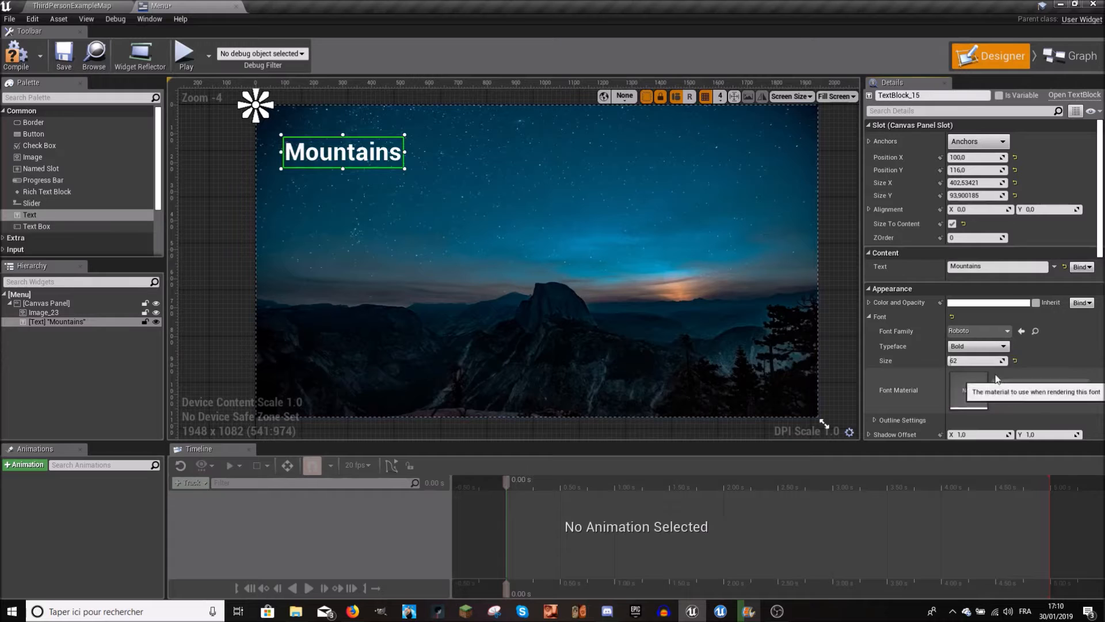
{"action": "left_click_drag", "start_coordinate": [960, 361], "coordinate": [967, 361]}
{"action": "left_click_drag", "start_coordinate": [429, 166], "coordinate": [412, 139]}
{"action": "right_click_drag", "start_coordinate": [776, 356], "coordinate": [714, 301]}
{"action": "scroll", "coordinate": [714, 302], "scroll_direction": "down", "scroll_amount": 5}
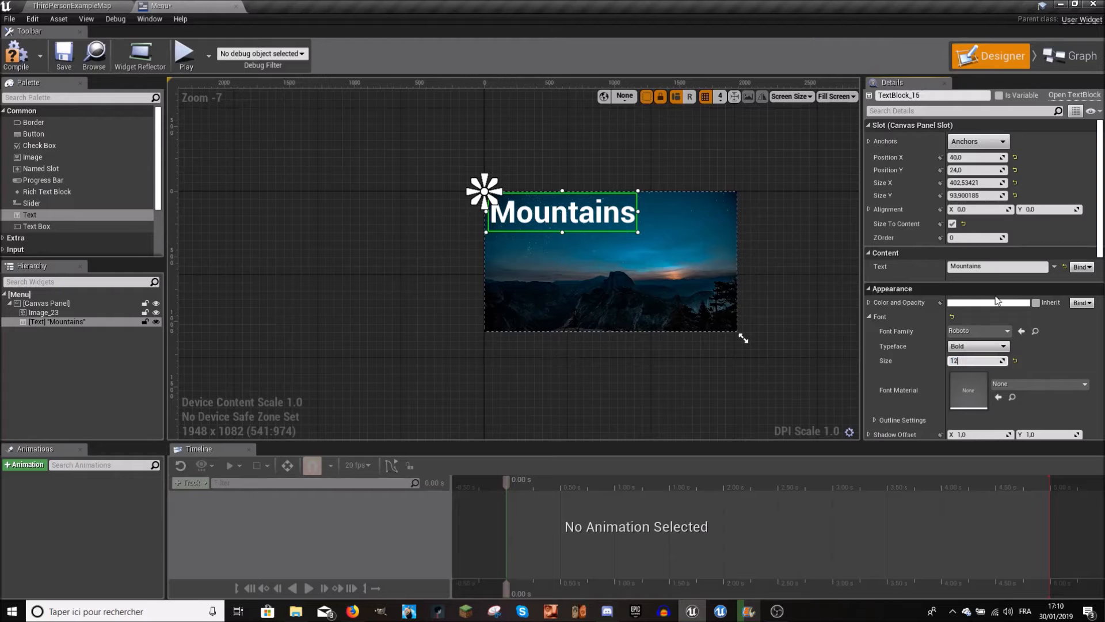
{"action": "type", "text": "120"}
{"action": "key", "text": "Return"}
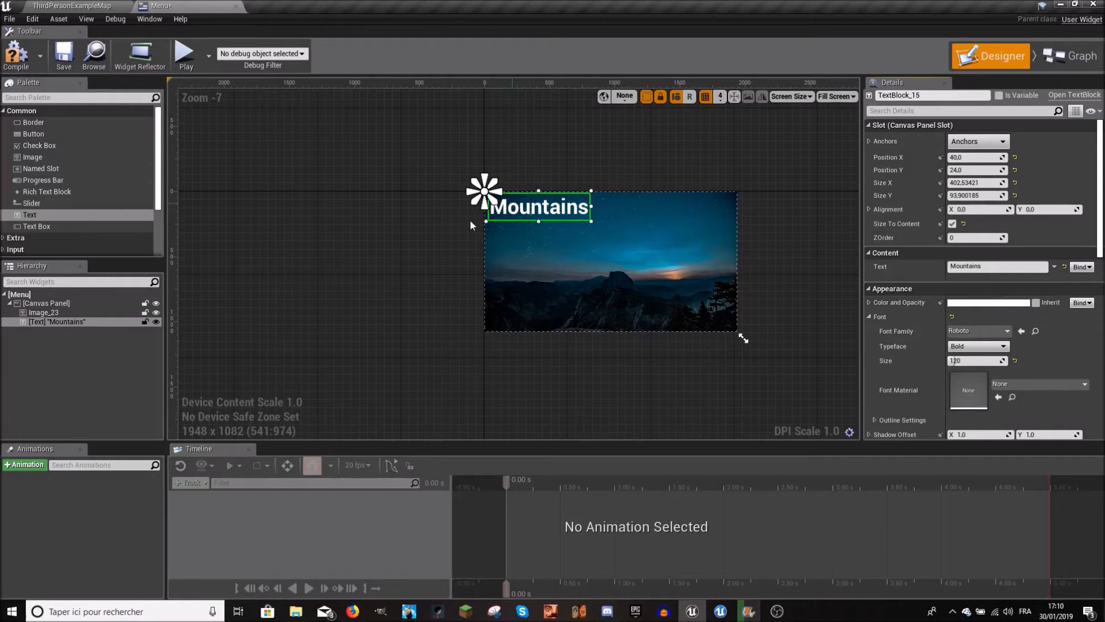
- Spread the Mountains text's anchors from the canvas origin so they frame the corners of the text
{"action": "left_click", "coordinate": [596, 220]}
{"action": "scroll", "coordinate": [597, 221], "scroll_direction": "up", "scroll_amount": 2}
{"action": "left_click", "coordinate": [536, 200]}
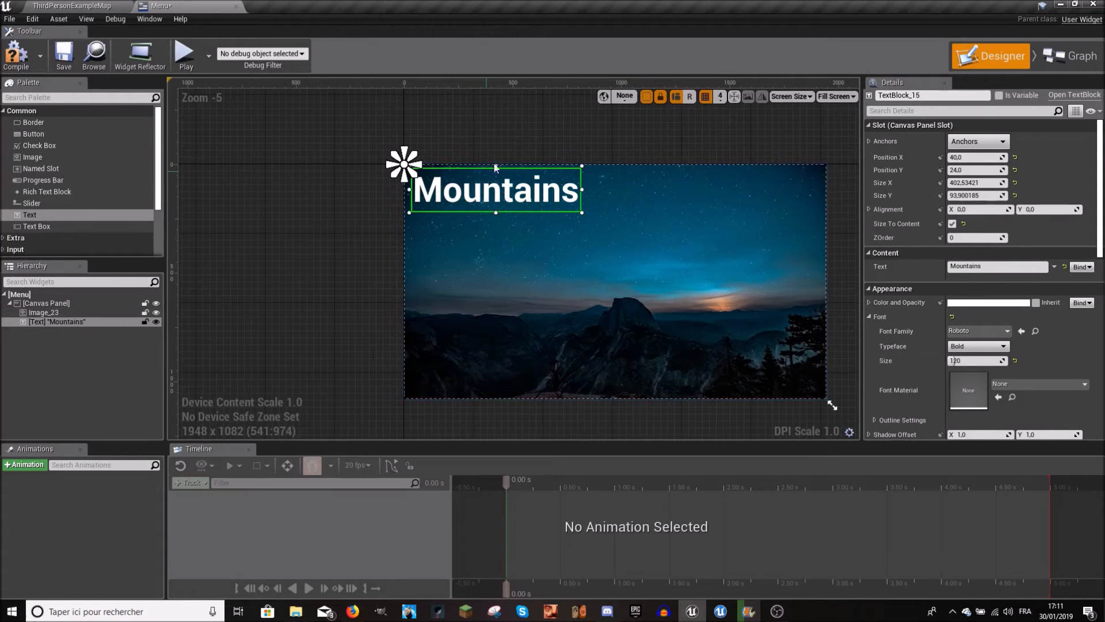
{"action": "left_click_drag", "start_coordinate": [415, 166], "coordinate": [588, 221]}
{"action": "scroll", "coordinate": [685, 293], "scroll_direction": "down", "scroll_amount": 1}
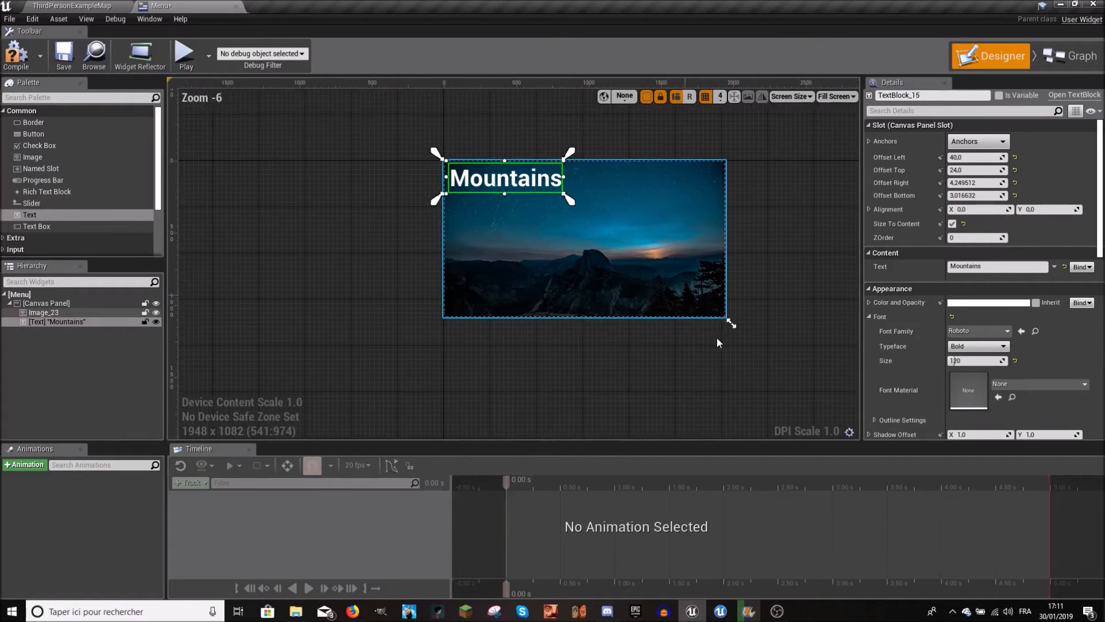
- Resize the designer canvas's preview screen to 1920 x 1080
{"action": "mouse_move", "coordinate": [738, 331]}
{"action": "left_mouse_down"}
{"action": "mouse_move", "coordinate": [794, 400]}
{"action": "mouse_move", "coordinate": [780, 311]}
{"action": "mouse_move", "coordinate": [728, 273]}
{"action": "mouse_move", "coordinate": [681, 297]}
{"action": "mouse_move", "coordinate": [729, 325]}
{"action": "mouse_move", "coordinate": [647, 258]}
{"action": "mouse_move", "coordinate": [636, 279]}
{"action": "mouse_move", "coordinate": [630, 265]}
{"action": "mouse_move", "coordinate": [651, 288]}
{"action": "mouse_move", "coordinate": [727, 323]}
{"action": "left_mouse_up"}
{"action": "left_click", "coordinate": [469, 195]}
{"action": "scroll", "coordinate": [535, 207], "scroll_direction": "up", "scroll_amount": 1}
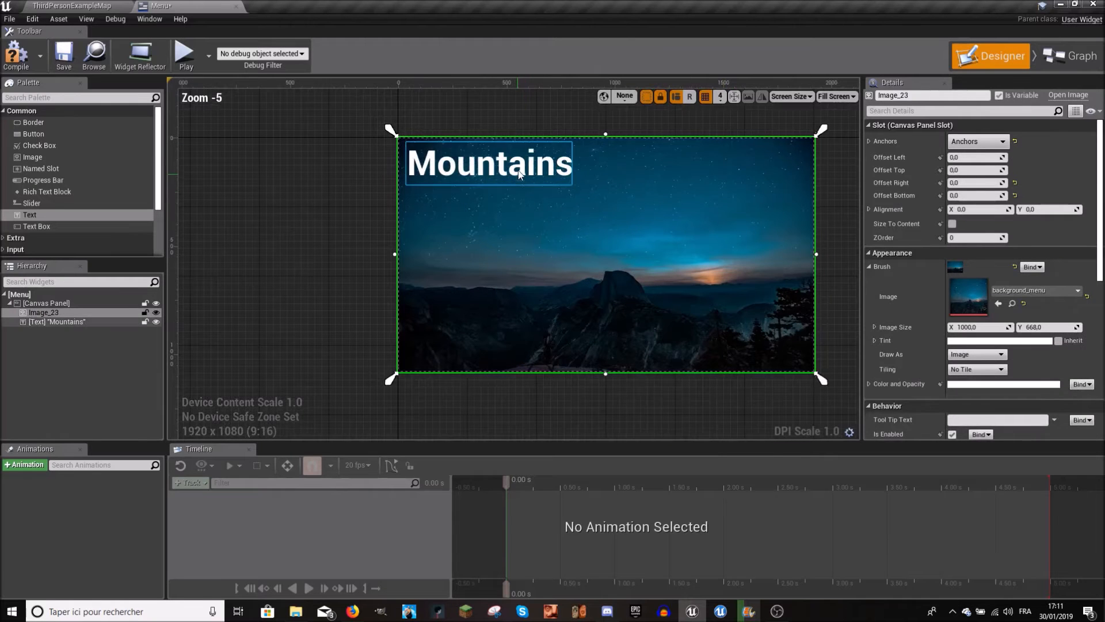
{"action": "left_click", "coordinate": [514, 168]}
{"action": "left_click", "coordinate": [305, 167]}
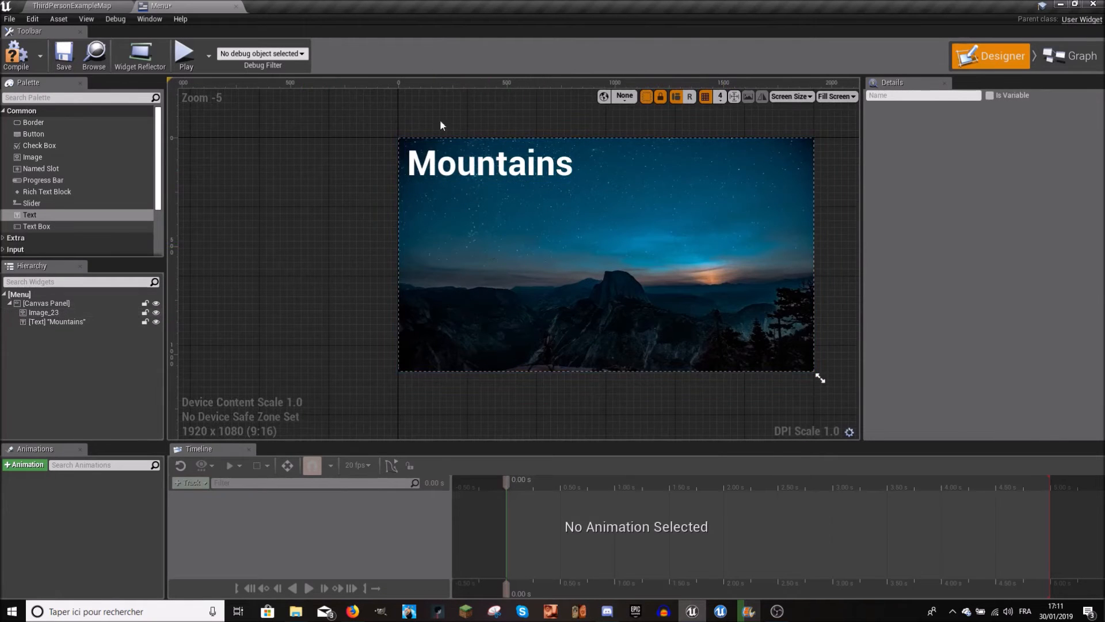
- Set the Mountains text's typeface to Light and nudge the text slightly toward the canvas's left edge
{"action": "left_click", "coordinate": [446, 169]}
{"action": "scroll", "coordinate": [894, 346], "scroll_direction": "down", "scroll_amount": 2}
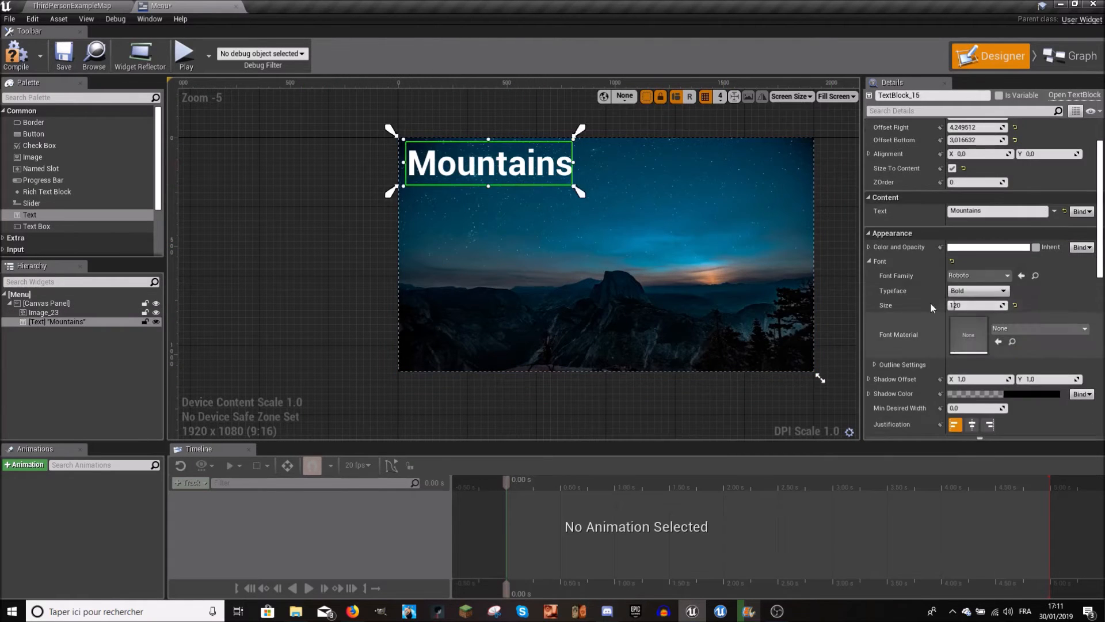
{"action": "left_click", "coordinate": [973, 291]}
{"action": "left_click", "coordinate": [960, 331]}
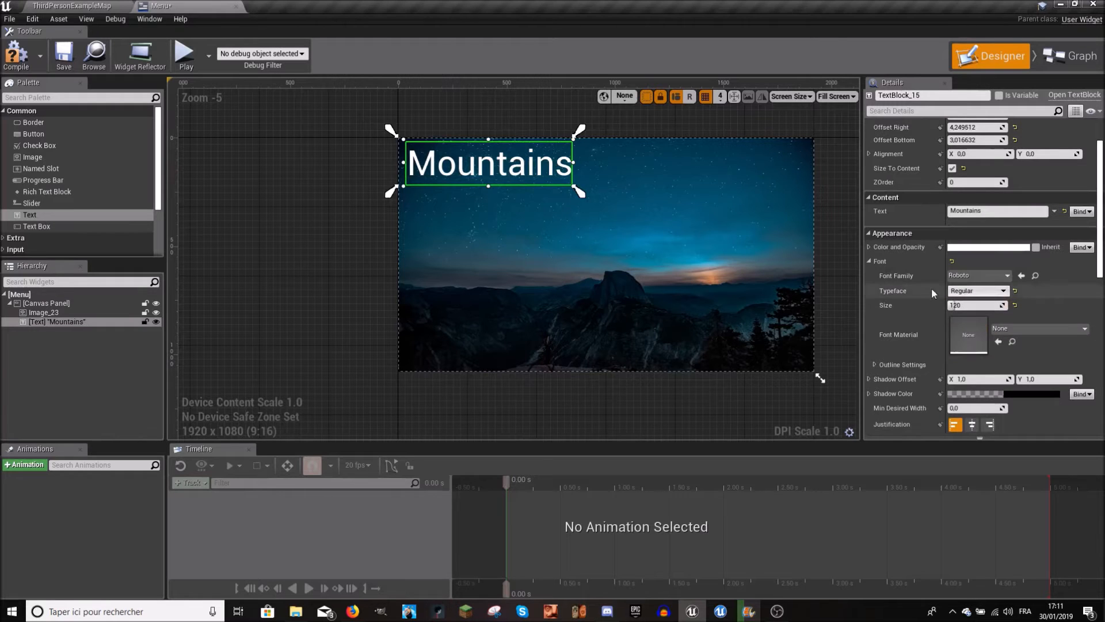
{"action": "left_click", "coordinate": [973, 291]}
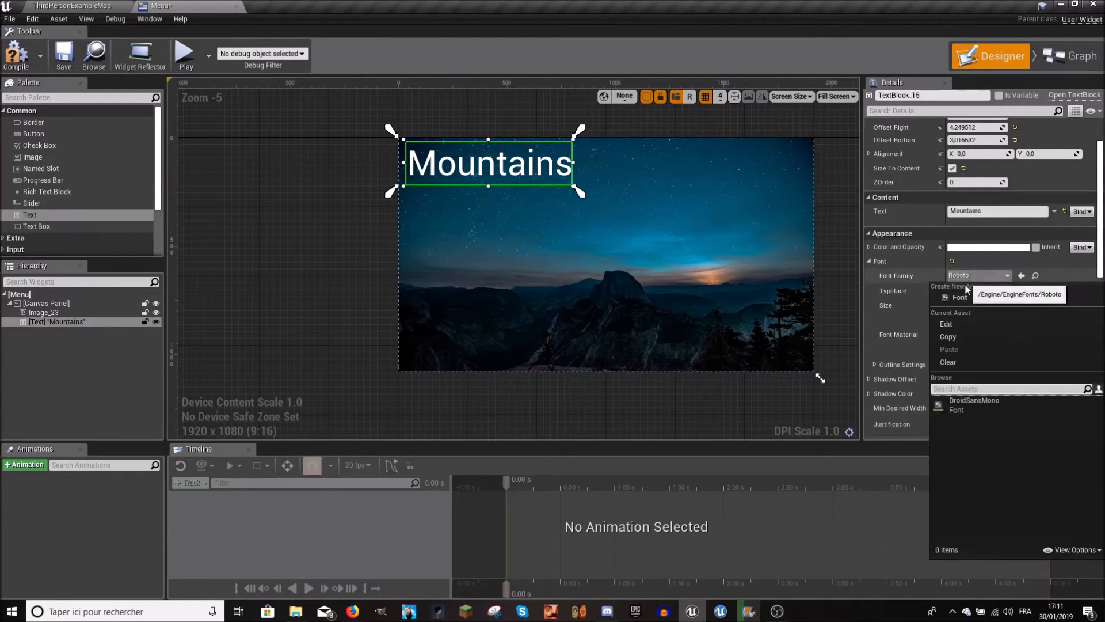
{"action": "left_click", "coordinate": [970, 294]}
{"action": "left_click", "coordinate": [970, 293]}
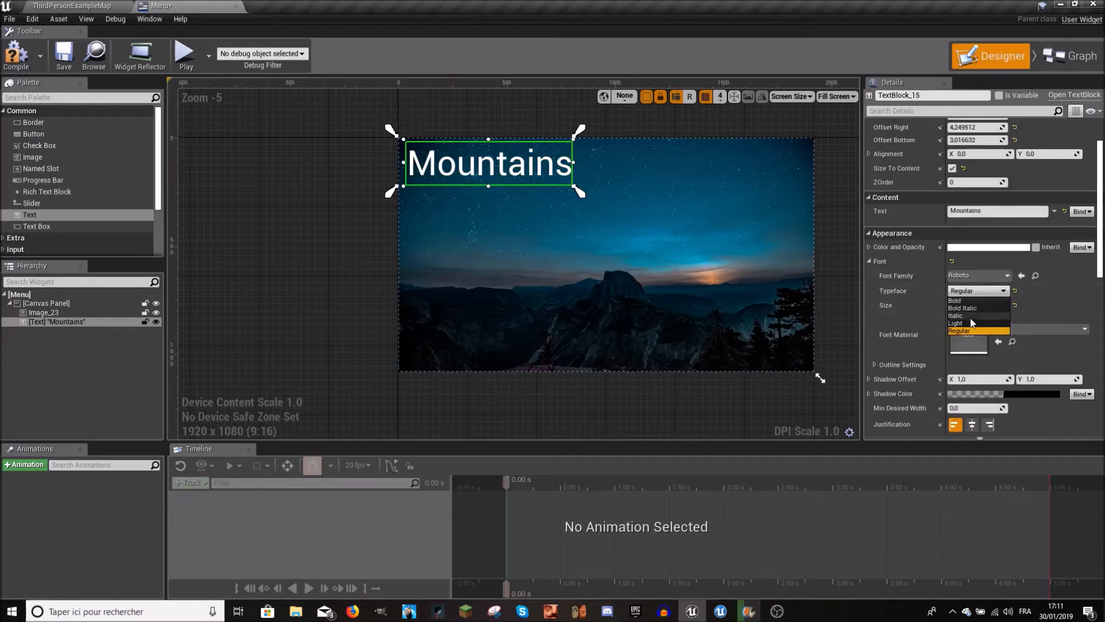
{"action": "left_click", "coordinate": [972, 323]}
{"action": "mouse_move", "coordinate": [454, 168]}
{"action": "left_mouse_down"}
{"action": "mouse_move", "coordinate": [468, 168]}
{"action": "mouse_move", "coordinate": [449, 168]}
{"action": "left_mouse_up"}
{"action": "left_click", "coordinate": [354, 162]}
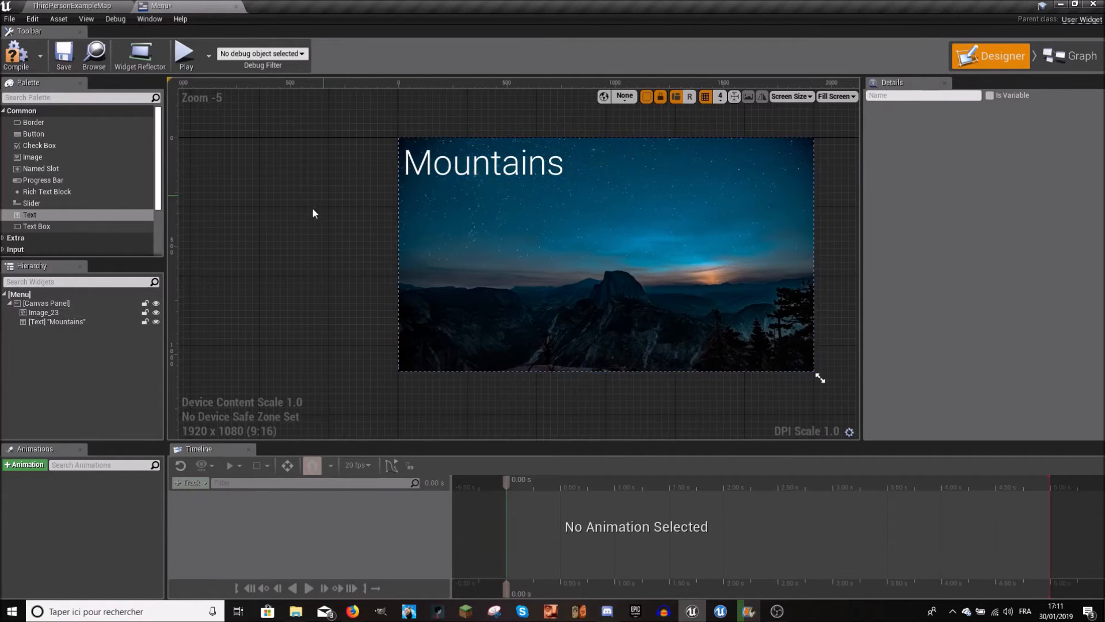
- Place a second Text widget on the lower left part of the canvas and set its text to "Jouer"
{"action": "right_click_drag", "start_coordinate": [250, 272], "coordinate": [244, 225]}
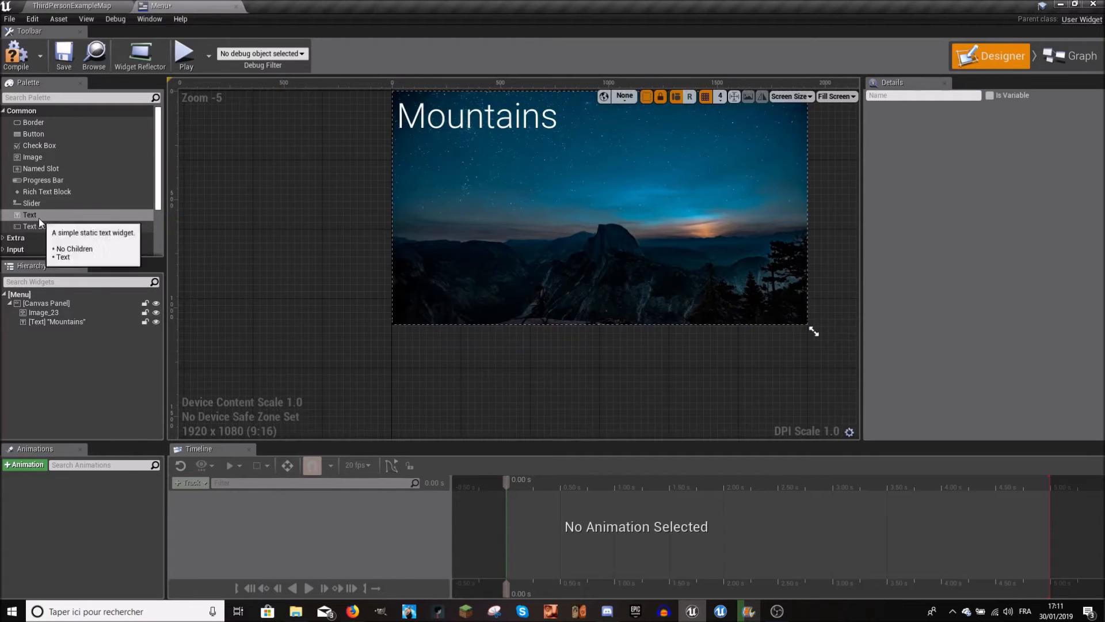
{"action": "left_click_drag", "start_coordinate": [43, 218], "coordinate": [418, 253]}
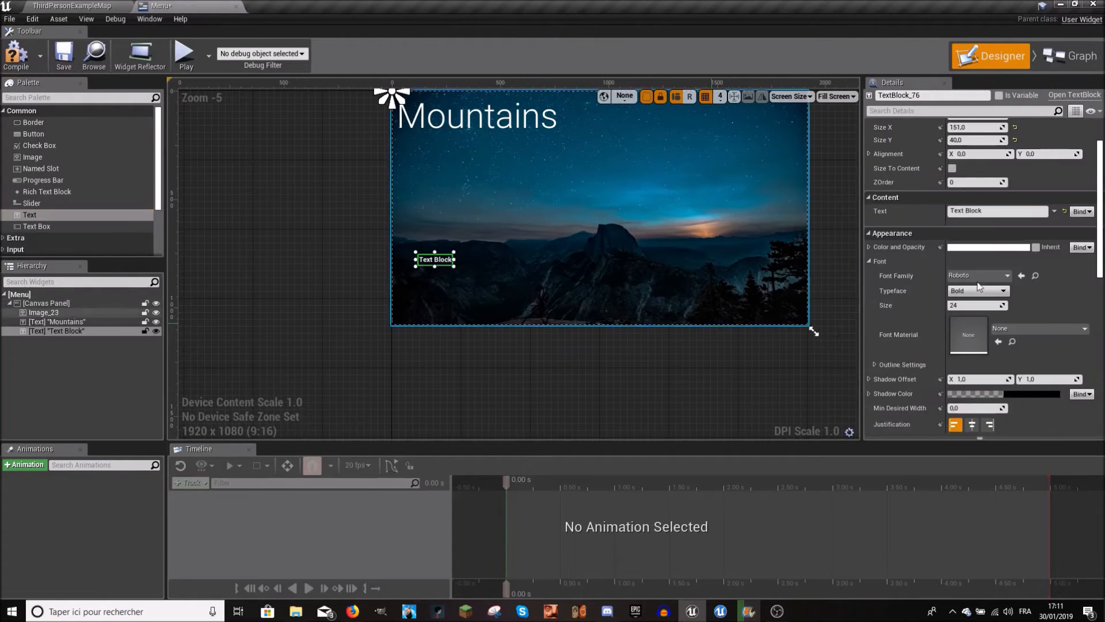
{"action": "left_click", "coordinate": [991, 211]}
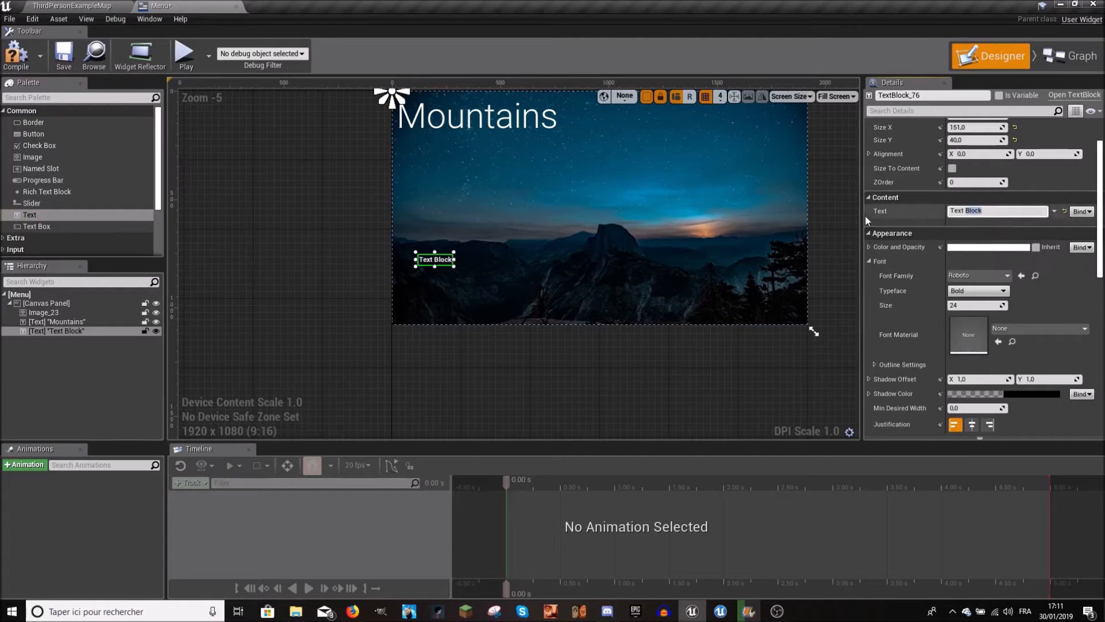
{"action": "key", "text": "BackSpace"}
{"action": "key", "text": "BackSpace"}
{"action": "key", "text": "BackSpace"}
{"action": "key", "text": "BackSpace"}
{"action": "key", "text": "BackSpace"}
{"action": "key", "text": "BackSpace"}
{"action": "type", "text": "Jouer"}
{"action": "key", "text": "Return"}
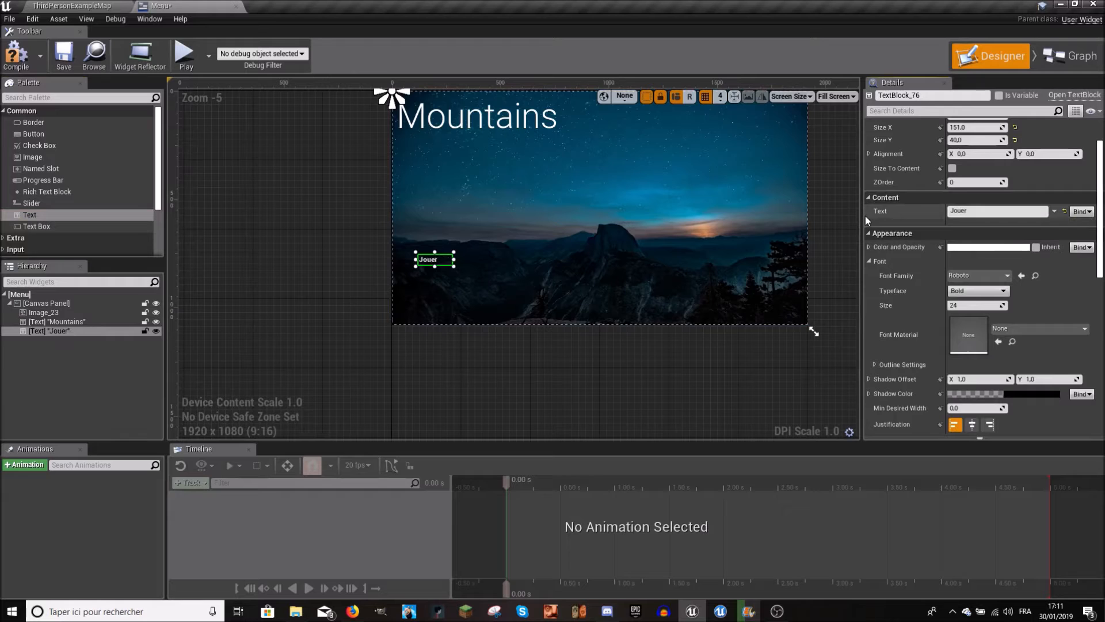
- Change the second Text widget's text to "Play"
{"action": "left_click_drag", "start_coordinate": [983, 211], "coordinate": [853, 190]}
{"action": "type", "text": "Play"}
{"action": "key", "text": "Return"}
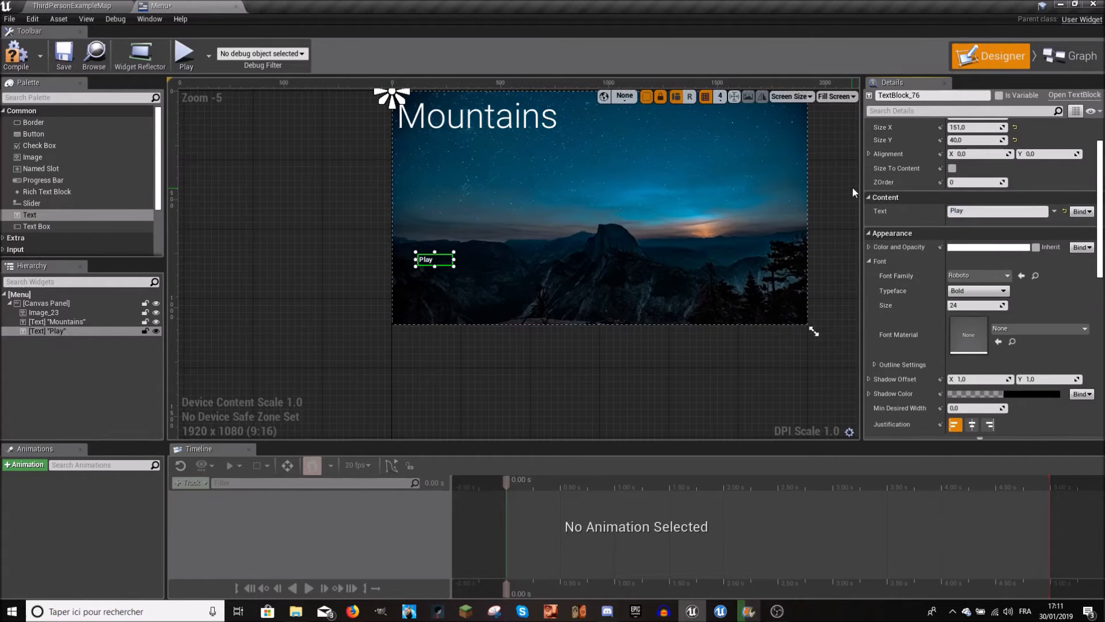
- Set the Play text's font size to 75 with Size To Content enabled, and move it up to the horizon of the background
{"action": "left_click", "coordinate": [973, 305]}
{"action": "type", "text": "167"}
{"action": "key", "text": "Return"}
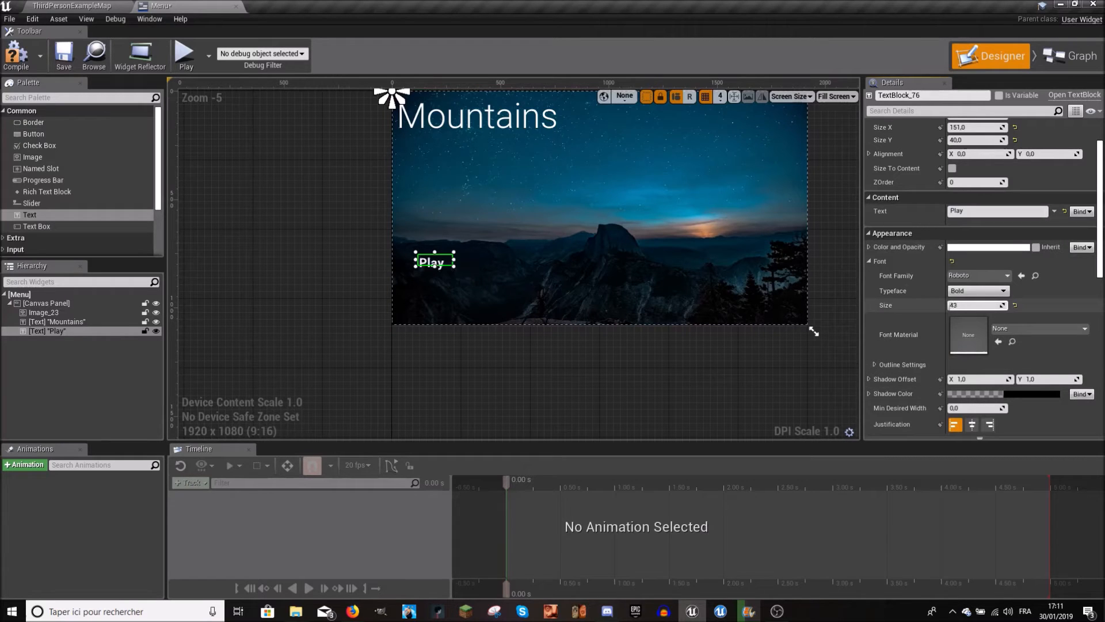
{"action": "type", "text": "75"}
{"action": "key", "text": "Return"}
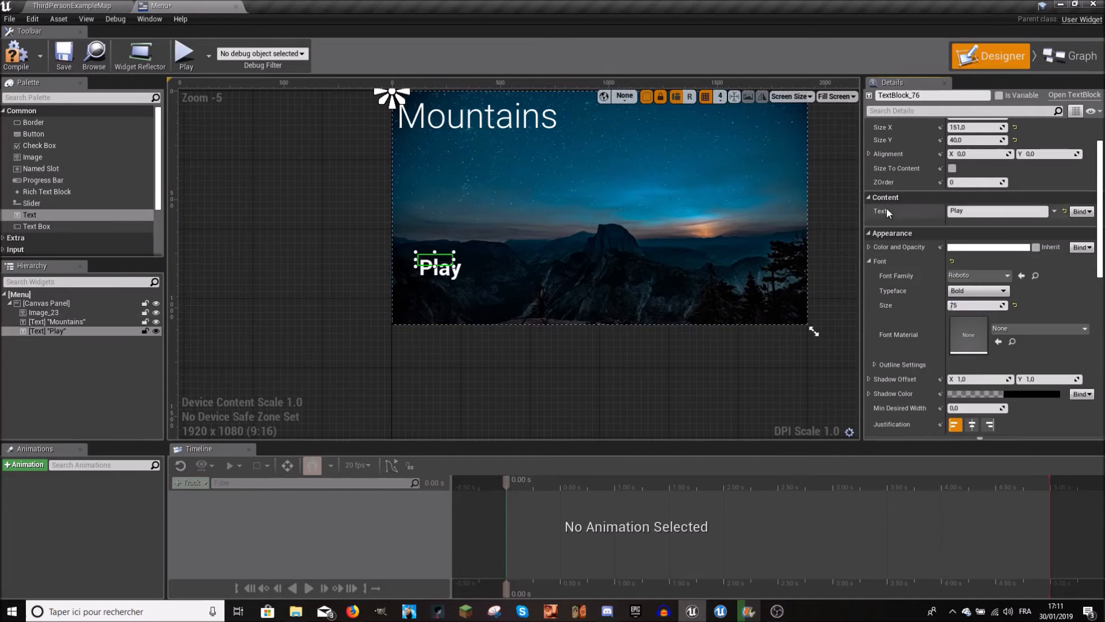
{"action": "left_click_drag", "start_coordinate": [451, 274], "coordinate": [436, 225]}
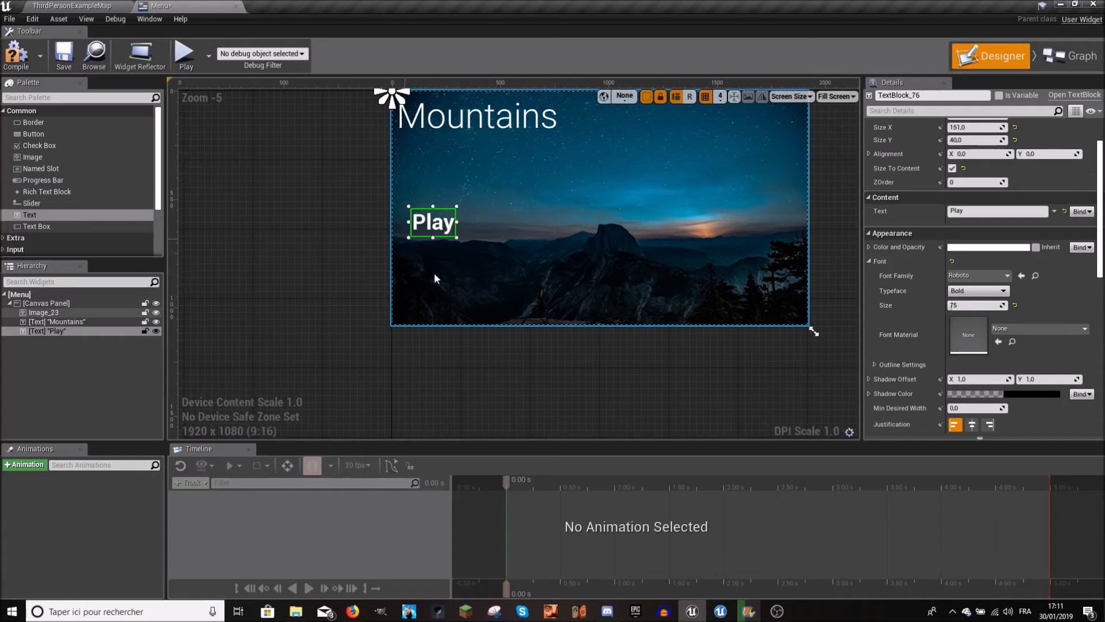
- Place a Button widget below the Play text on the canvas and nest the Play text inside the button
{"action": "scroll", "coordinate": [432, 231], "scroll_direction": "up", "scroll_amount": 3}
{"action": "scroll", "coordinate": [403, 239], "scroll_direction": "down", "scroll_amount": 4}
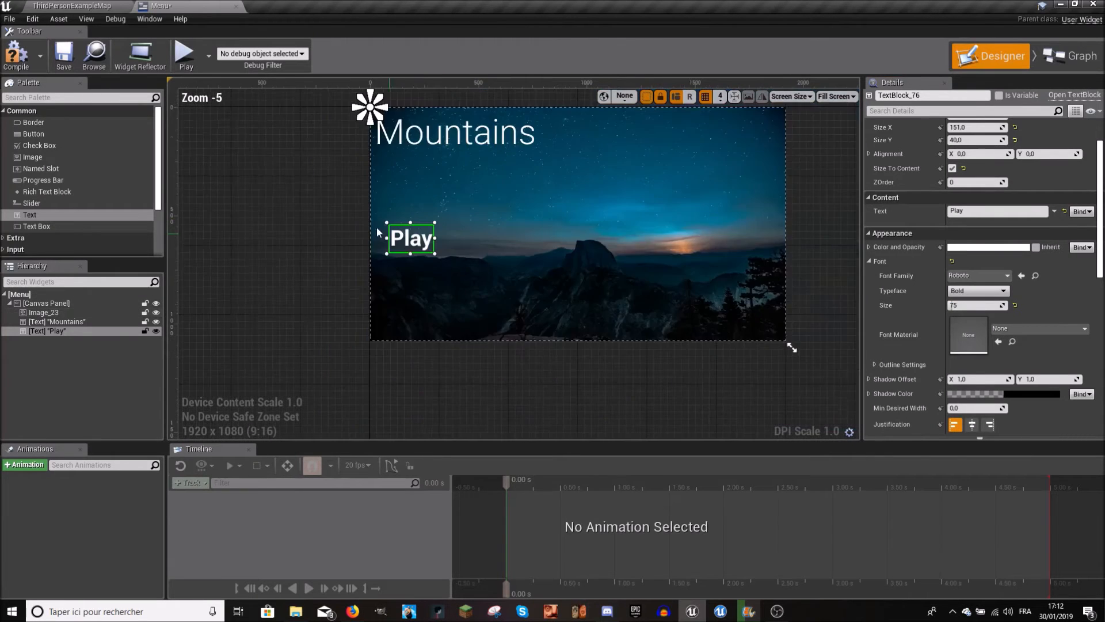
{"action": "scroll", "coordinate": [406, 241], "scroll_direction": "up", "scroll_amount": 2}
{"action": "scroll", "coordinate": [403, 242], "scroll_direction": "up", "scroll_amount": 6}
{"action": "scroll", "coordinate": [394, 249], "scroll_direction": "down", "scroll_amount": 7}
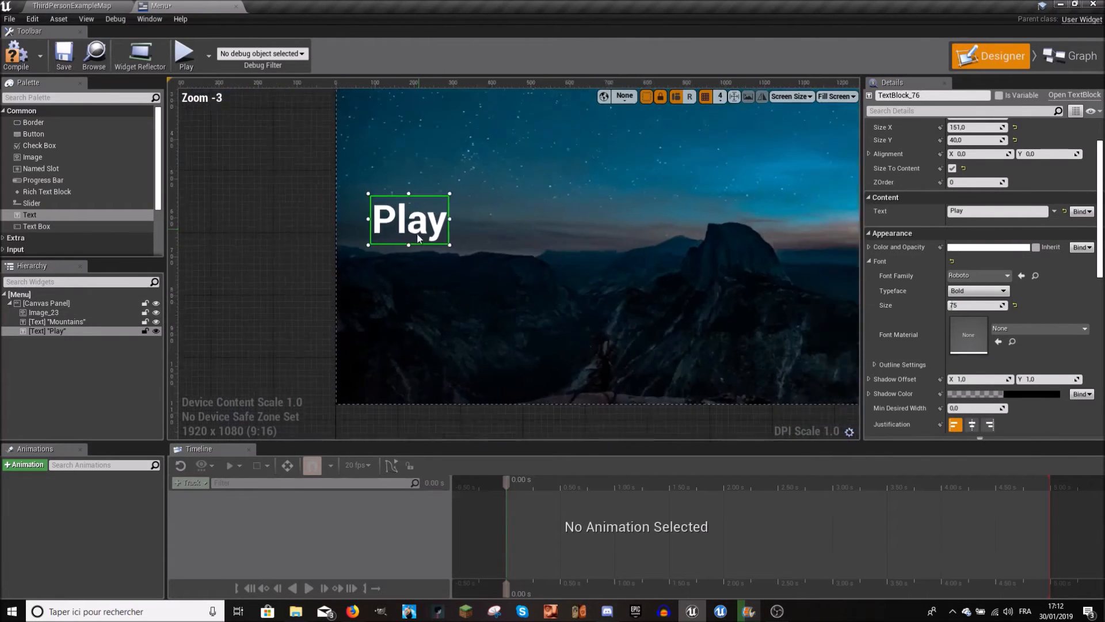
{"action": "left_click_drag", "start_coordinate": [33, 134], "coordinate": [428, 270]}
{"action": "scroll", "coordinate": [429, 271], "scroll_direction": "up", "scroll_amount": 3}
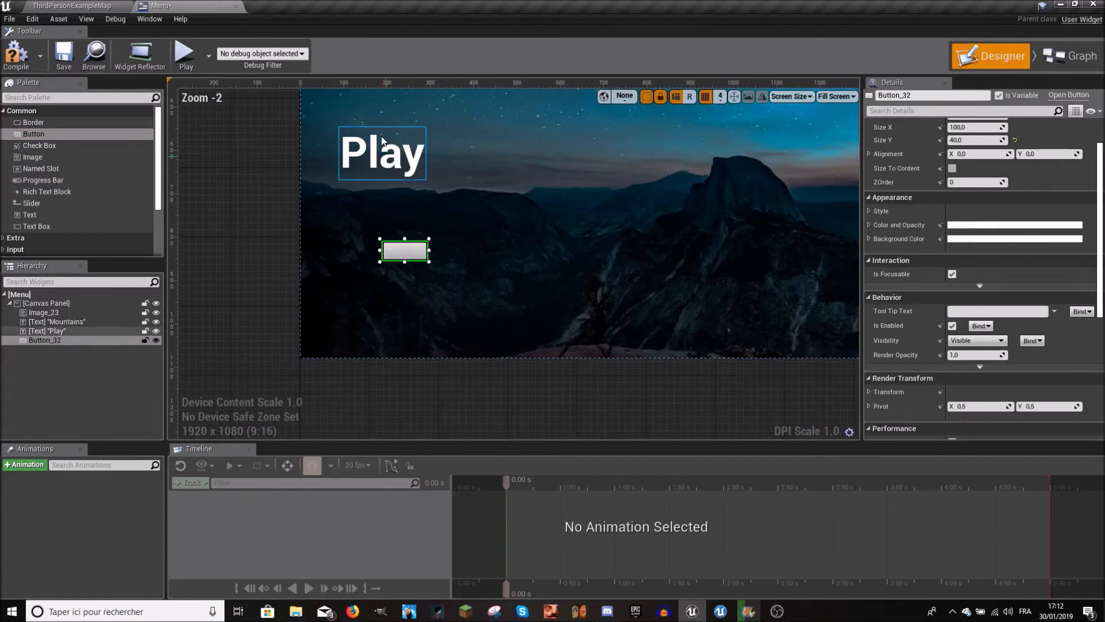
{"action": "left_click_drag", "start_coordinate": [380, 160], "coordinate": [436, 167]}
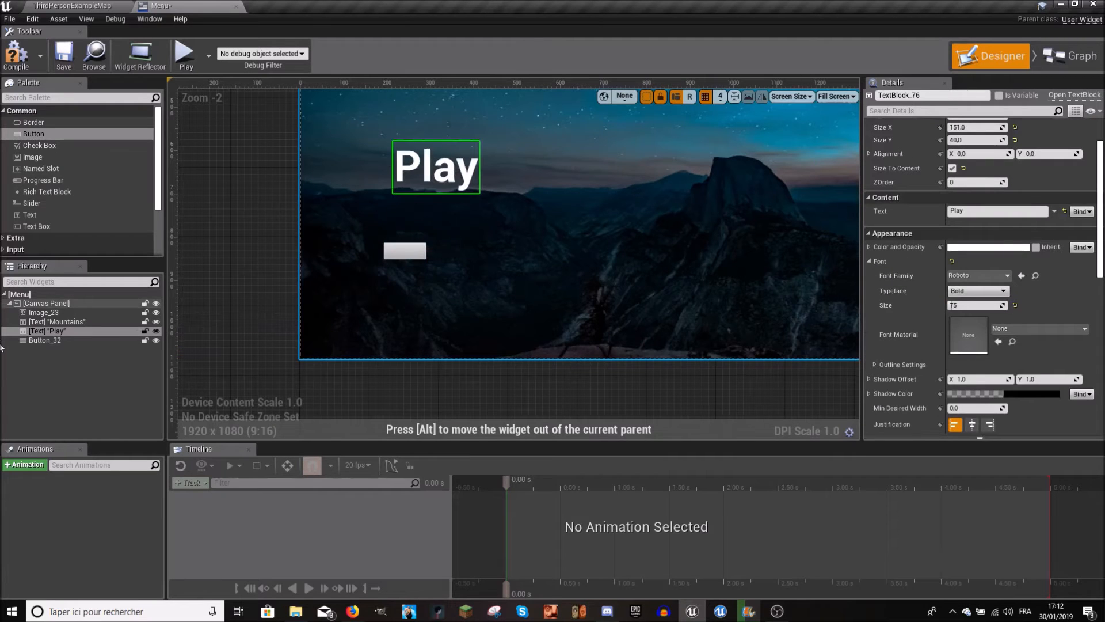
{"action": "left_click_drag", "start_coordinate": [64, 328], "coordinate": [46, 343]}
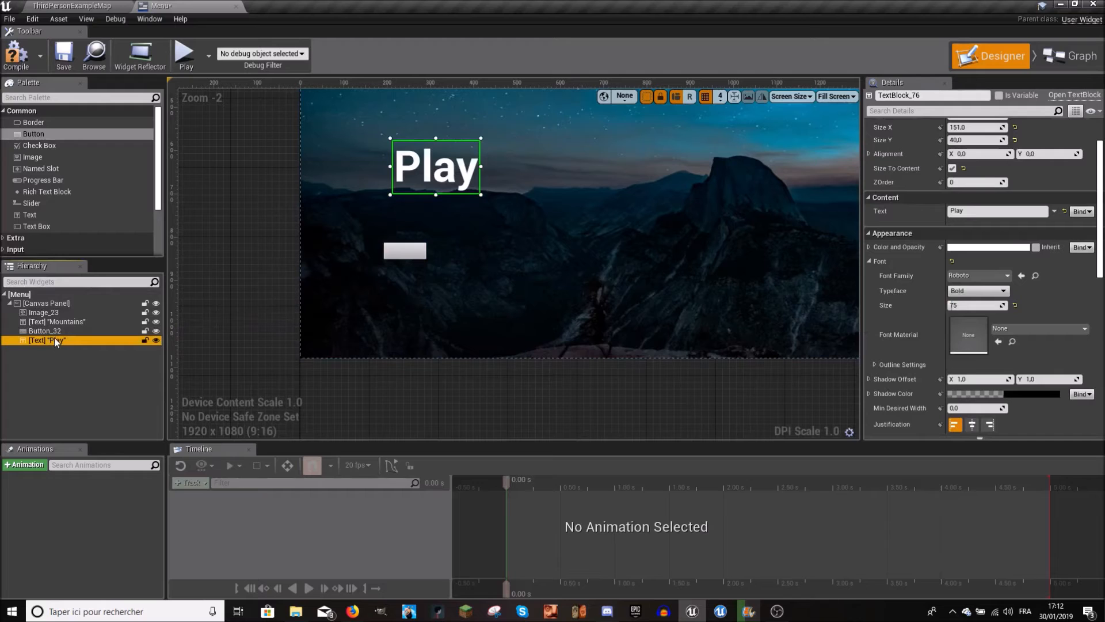
{"action": "left_click_drag", "start_coordinate": [55, 339], "coordinate": [57, 332]}
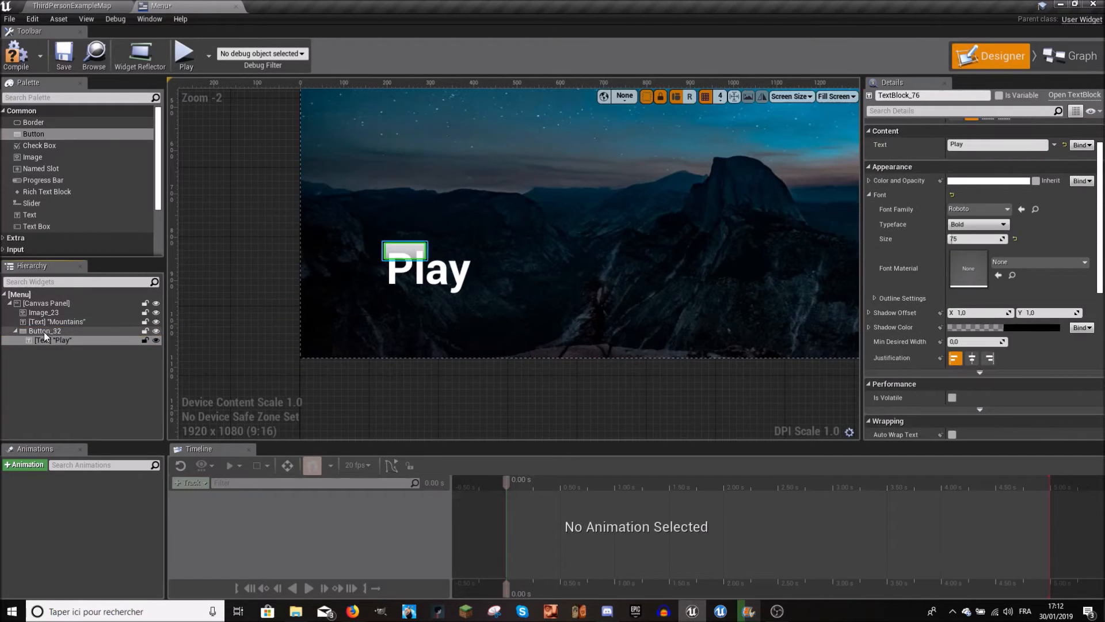
- Enable Size To Content on the button and set its Background Color alpha to 0
{"action": "left_click", "coordinate": [45, 331]}
{"action": "left_click", "coordinate": [957, 168]}
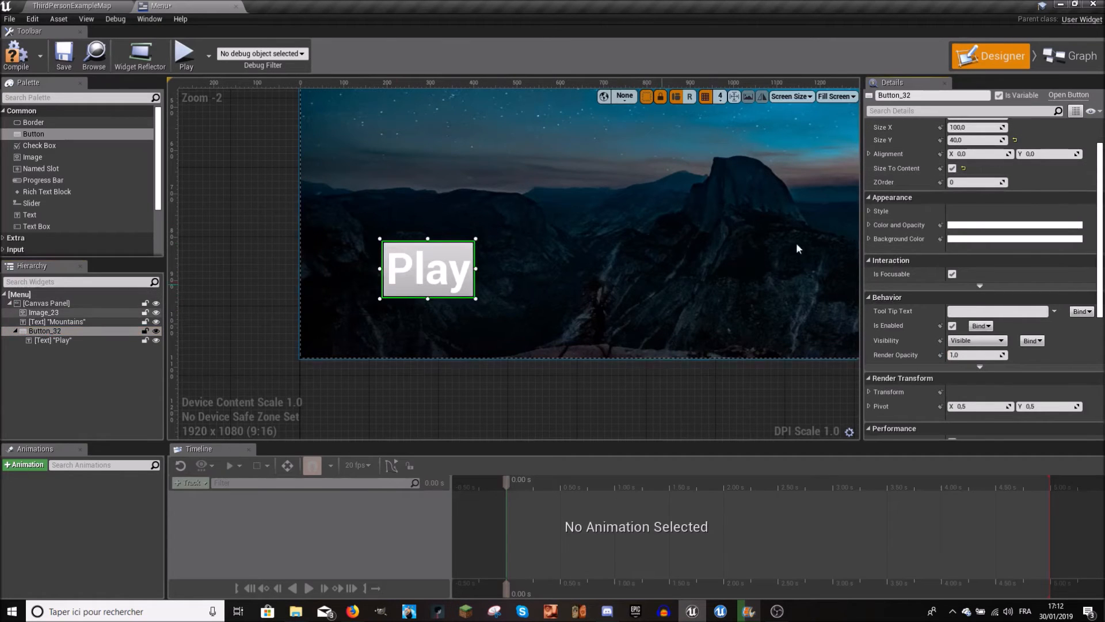
{"action": "left_click", "coordinate": [870, 239]}
{"action": "left_click", "coordinate": [965, 294]}
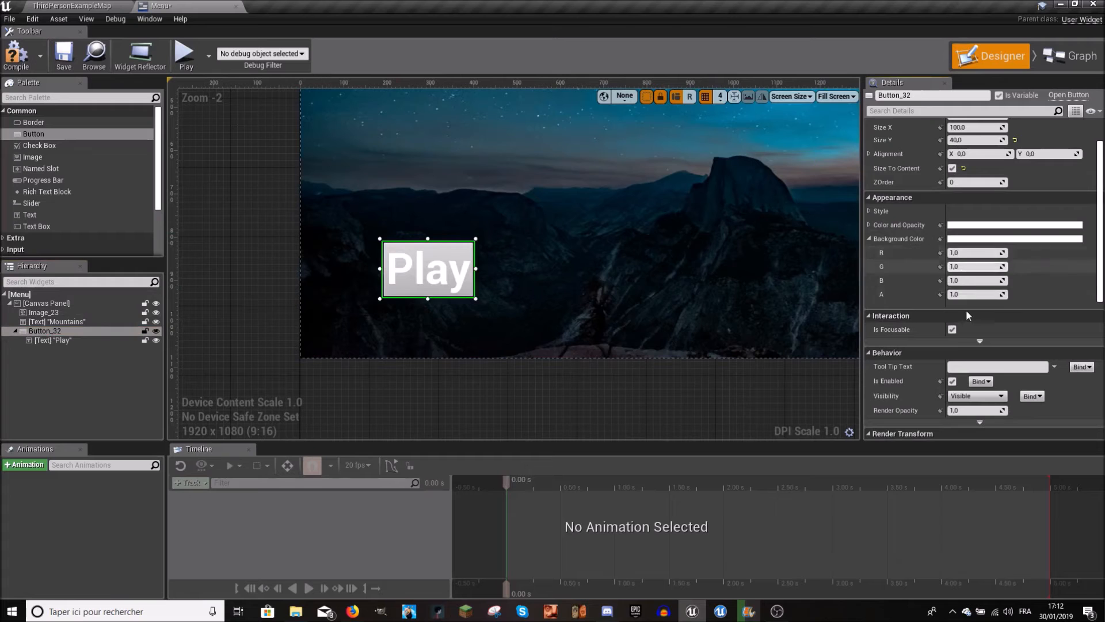
{"action": "key", "text": "Return"}
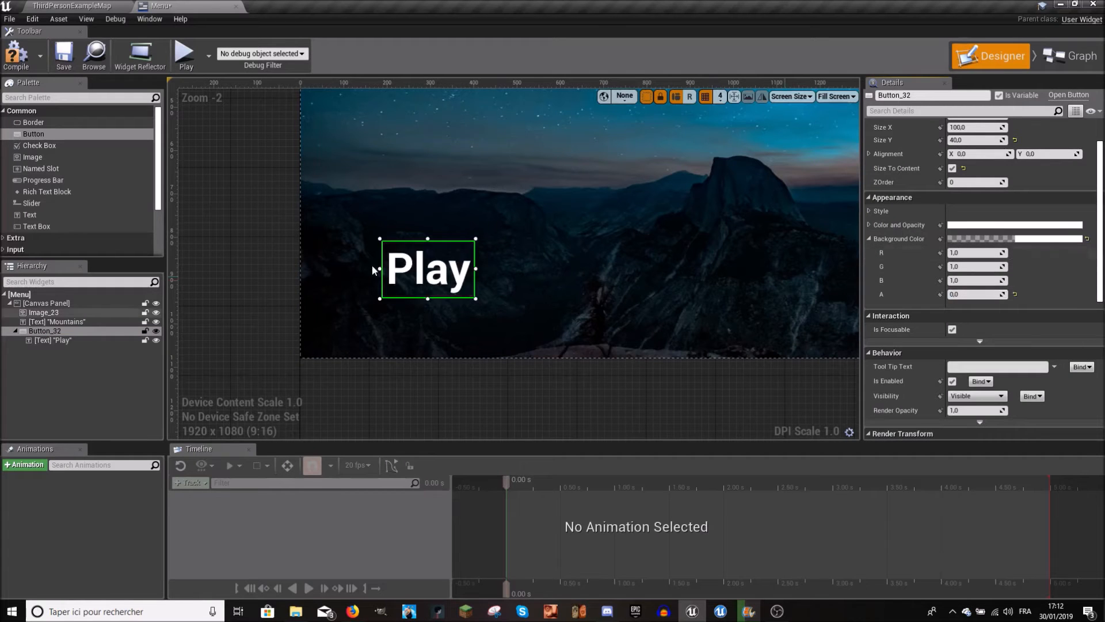
- Rename the button containing the Play text as "Play Button"
{"action": "scroll", "coordinate": [602, 270], "scroll_direction": "down", "scroll_amount": 4}
{"action": "scroll", "coordinate": [603, 271], "scroll_direction": "up", "scroll_amount": 1}
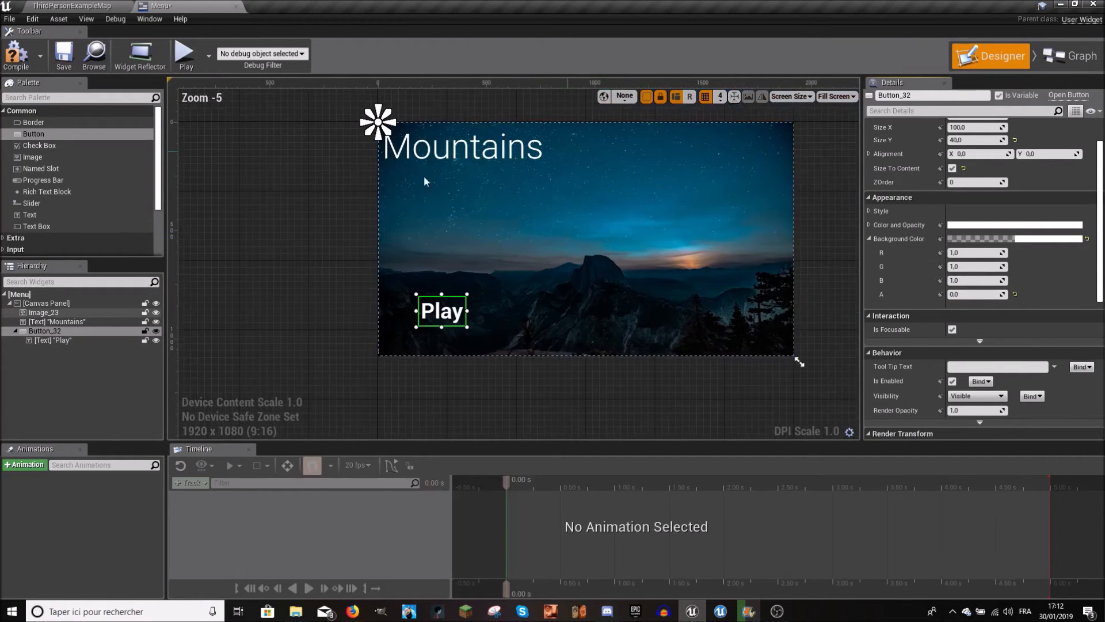
{"action": "right_click", "coordinate": [64, 332]}
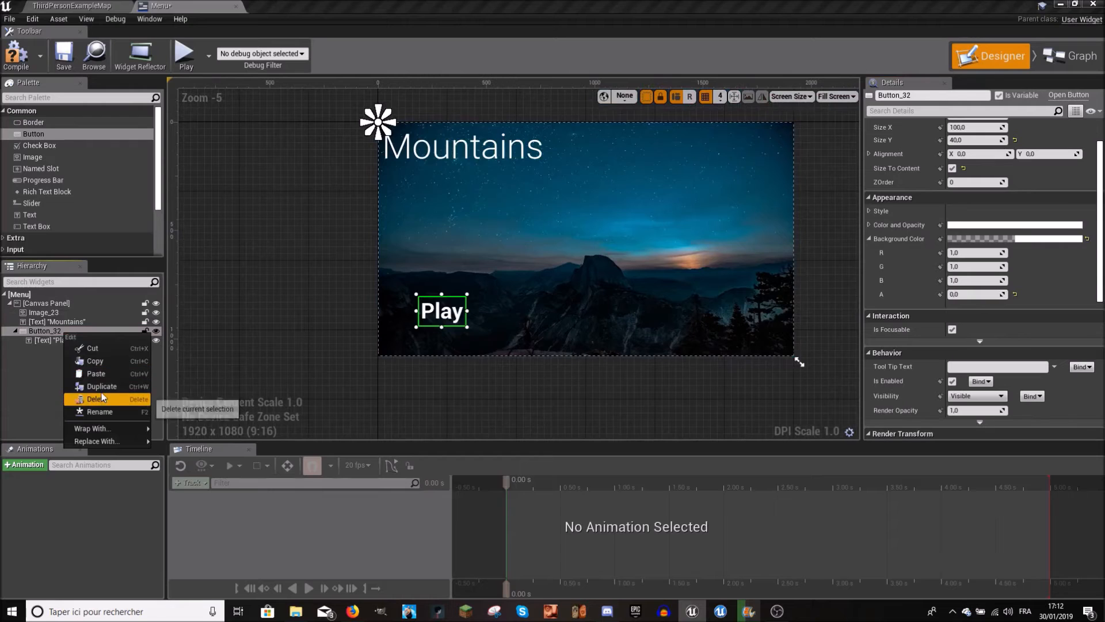
{"action": "left_click", "coordinate": [98, 412]}
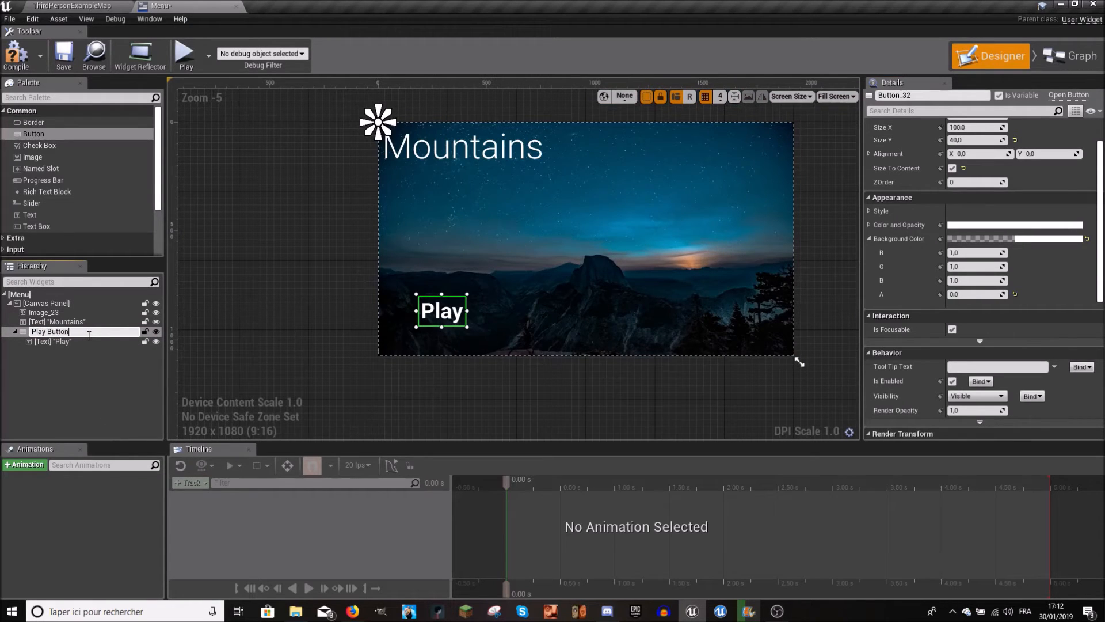
{"action": "key", "text": "Return"}
{"action": "left_click", "coordinate": [340, 304]}
{"action": "left_click_drag", "start_coordinate": [433, 310], "coordinate": [416, 260]}
{"action": "key", "text": "ctrl+z"}
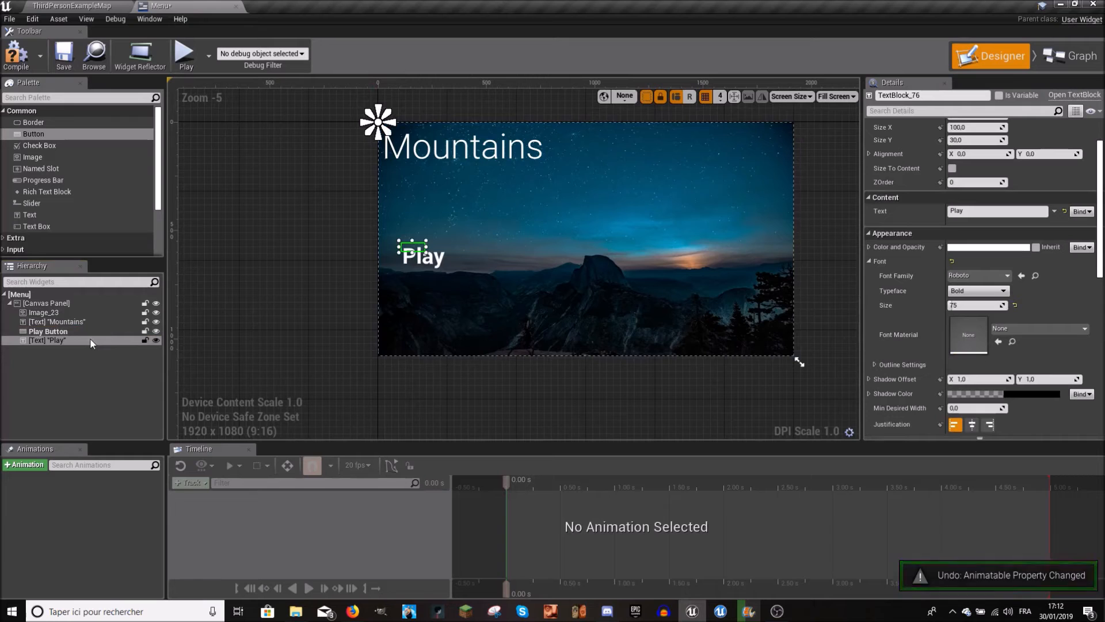
- Nest the Play text back inside Play Button and move the button up to the background's horizon
{"action": "left_click", "coordinate": [81, 331]}
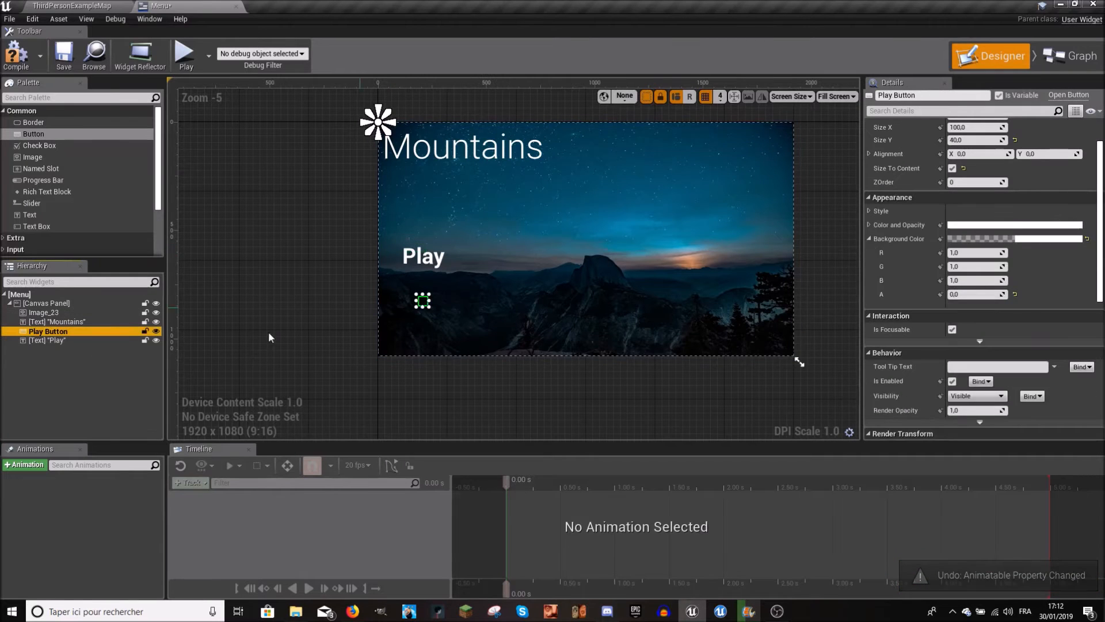
{"action": "left_click_drag", "start_coordinate": [64, 340], "coordinate": [61, 331]}
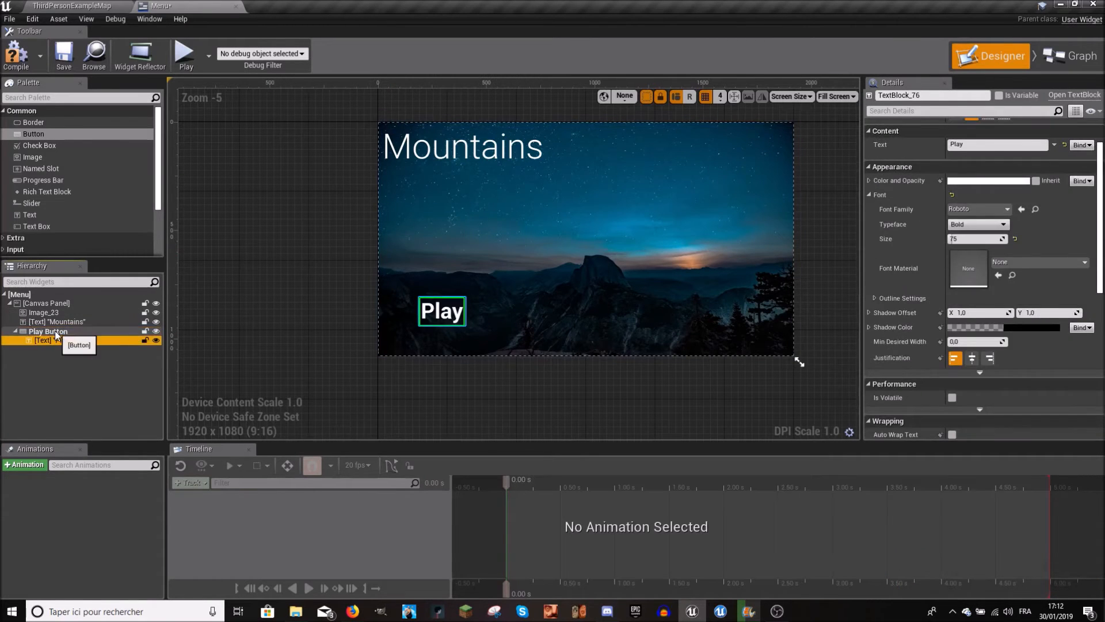
{"action": "left_click_drag", "start_coordinate": [436, 298], "coordinate": [414, 275]}
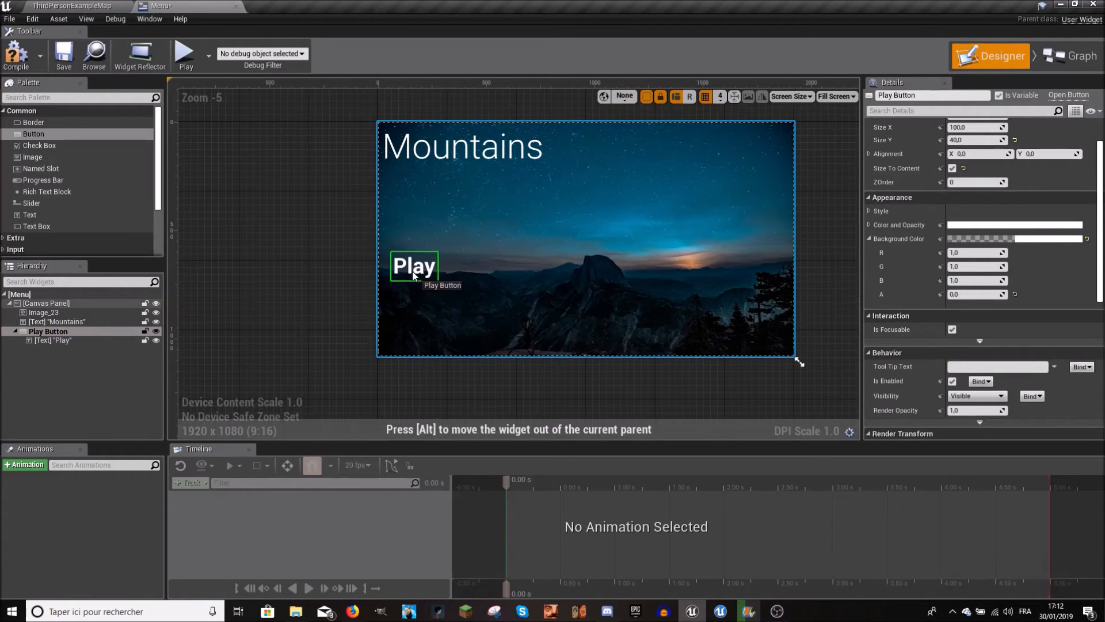
{"action": "left_click", "coordinate": [256, 222]}
{"action": "scroll", "coordinate": [412, 265], "scroll_direction": "up", "scroll_amount": 2}
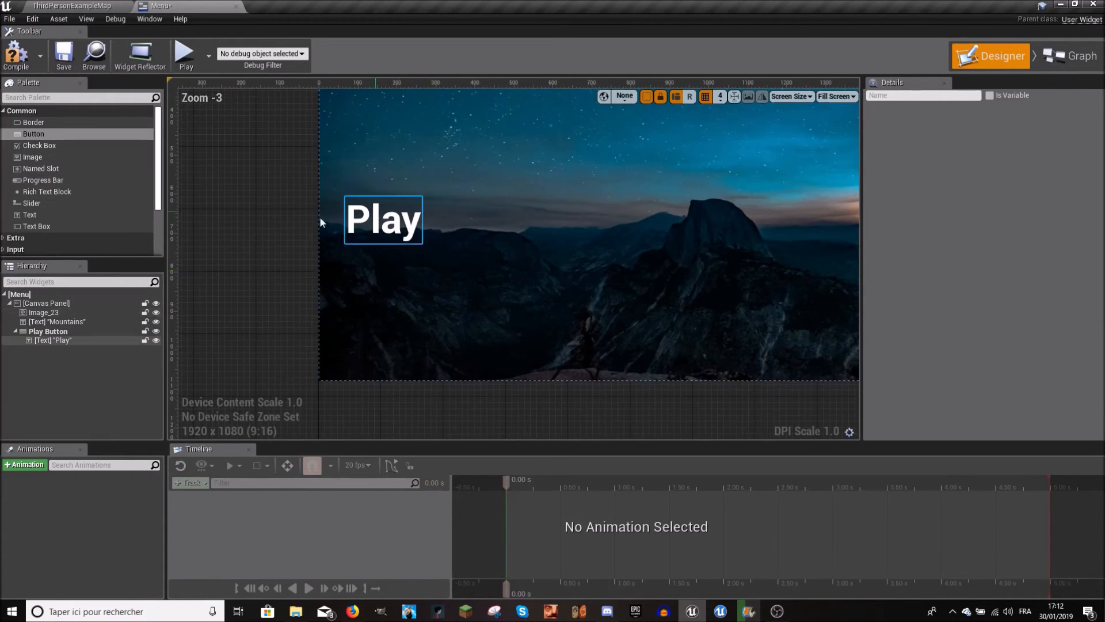
- Add a Text widget below Play on the canvas and set its text to "Quit"
{"action": "left_click_drag", "start_coordinate": [30, 214], "coordinate": [355, 275]}
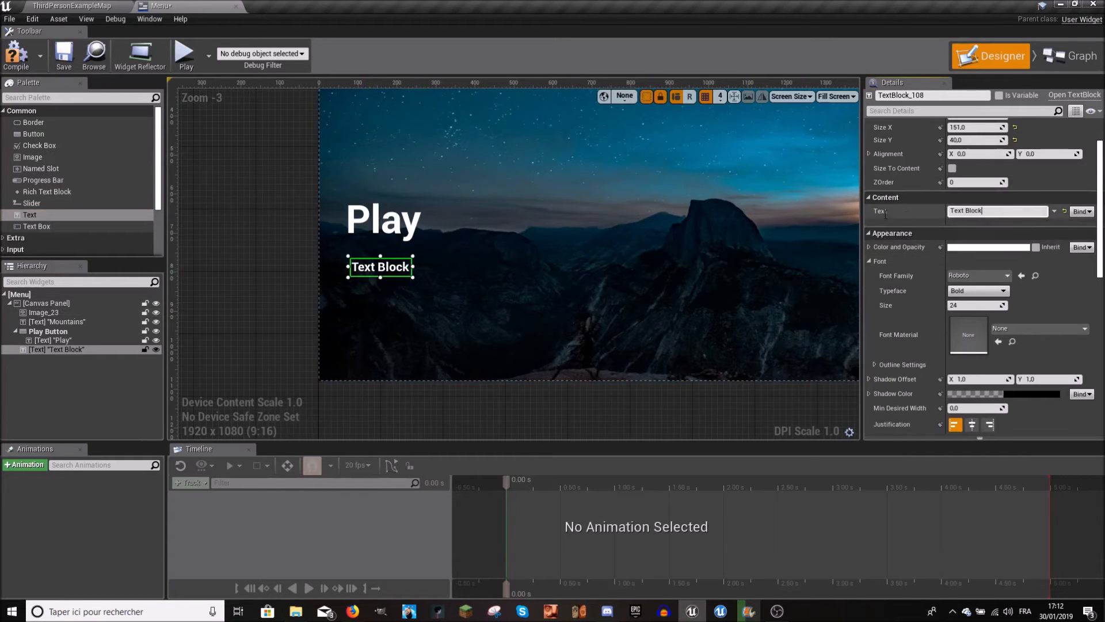
{"action": "type", "text": "Quit"}
{"action": "key", "text": "Return"}
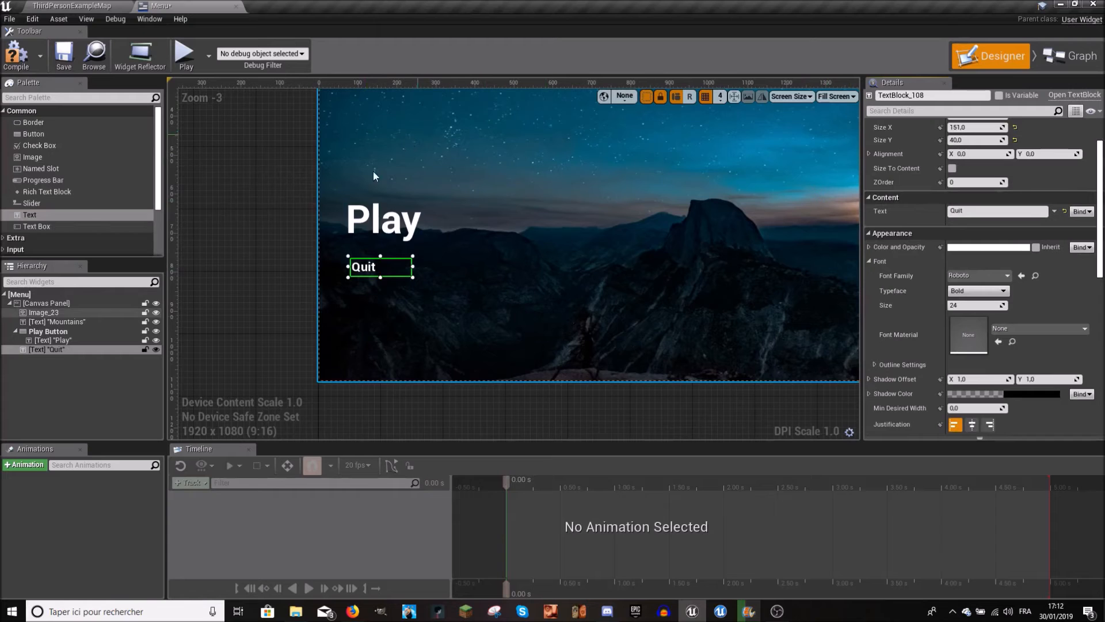
- Place a Button widget beside the Quit text with Size To Content enabled and its Background Color alpha set to 0
{"action": "left_click_drag", "start_coordinate": [38, 133], "coordinate": [479, 274]}
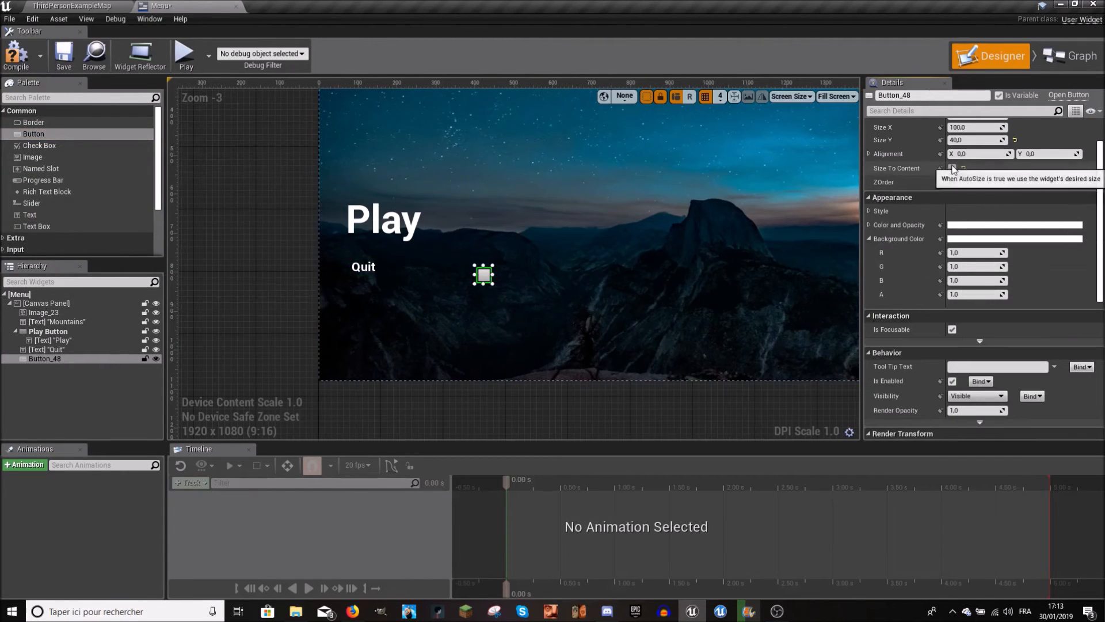
{"action": "left_click", "coordinate": [973, 294]}
{"action": "type", "text": "0"}
{"action": "key", "text": "Return"}
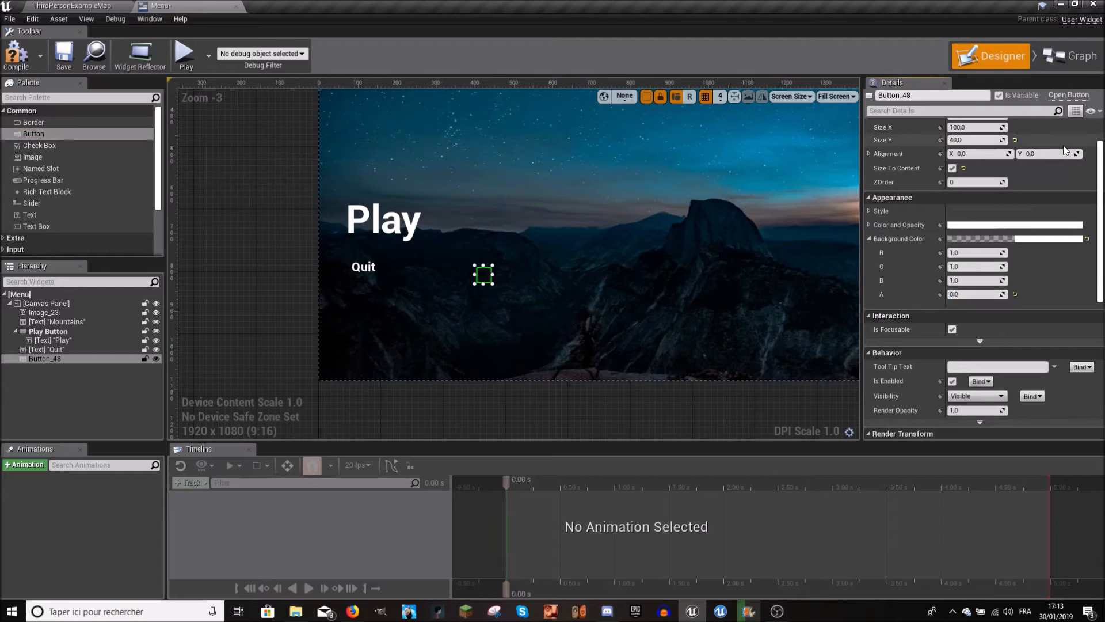
- Nest the Quit text inside the new button and rename that button as "Quit Button"
{"action": "left_click_drag", "start_coordinate": [57, 350], "coordinate": [55, 359]}
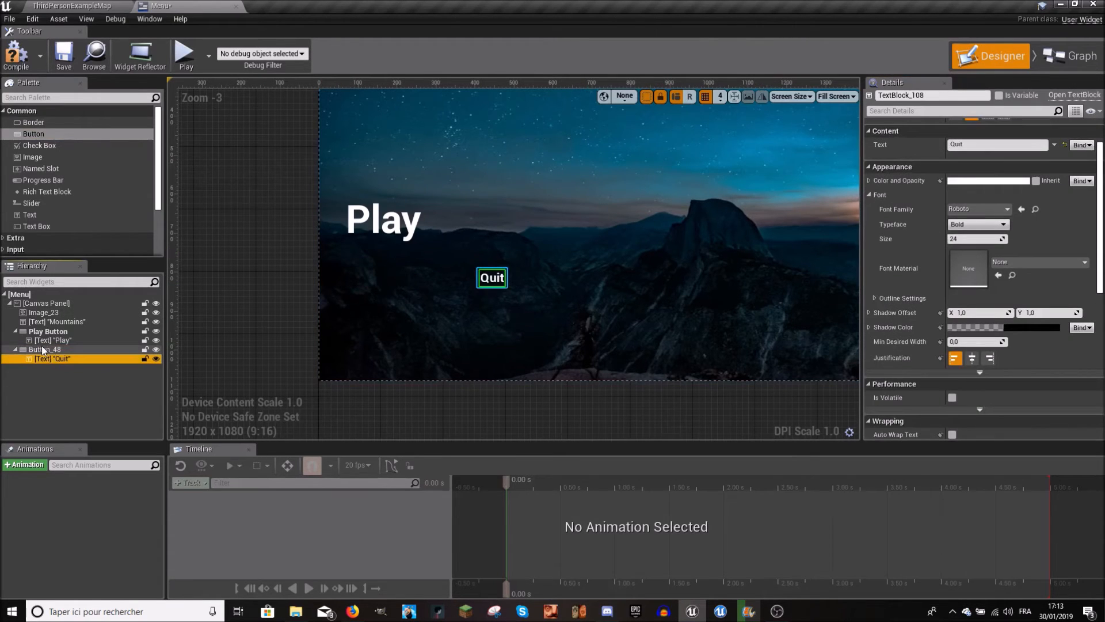
{"action": "right_click", "coordinate": [49, 350]}
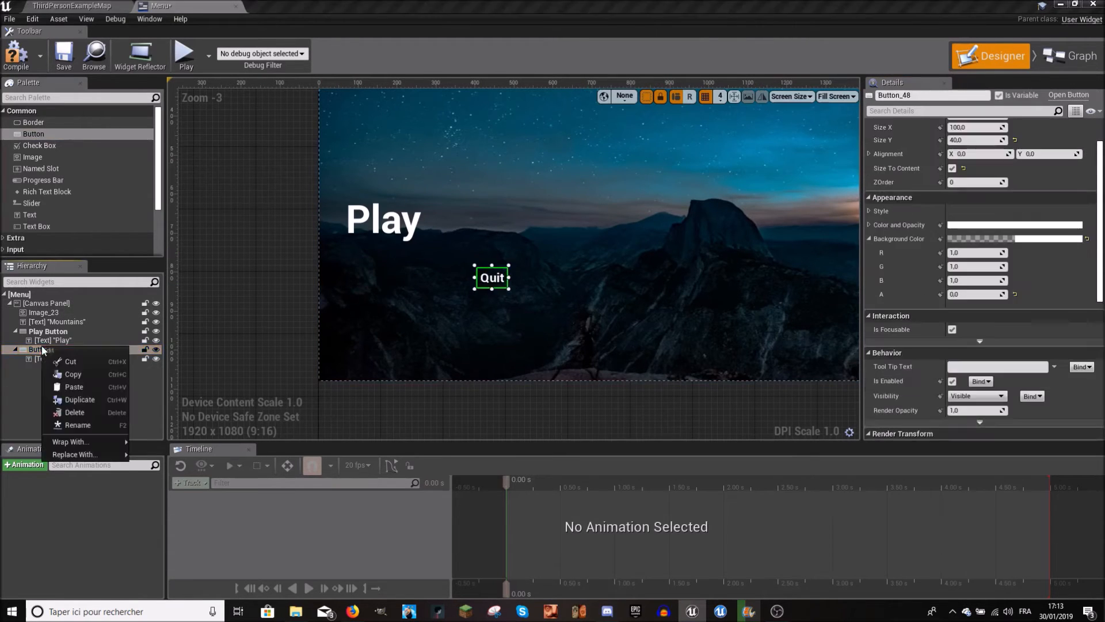
{"action": "left_click", "coordinate": [80, 424]}
{"action": "type", "text": "P"}
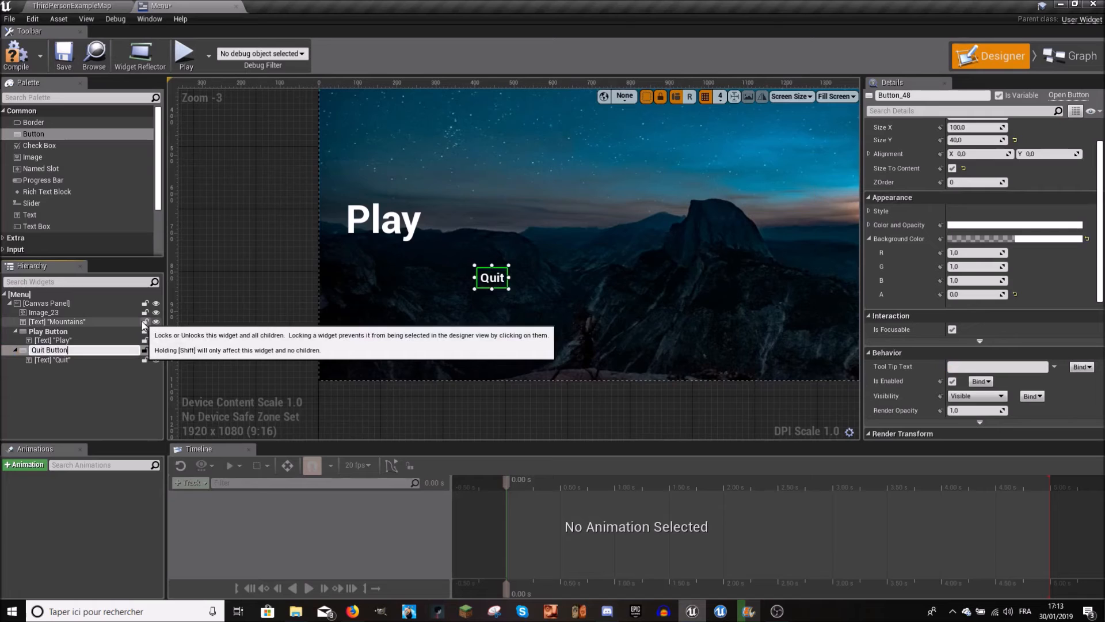
{"action": "key", "text": "Return"}
{"action": "left_click", "coordinate": [464, 262]}
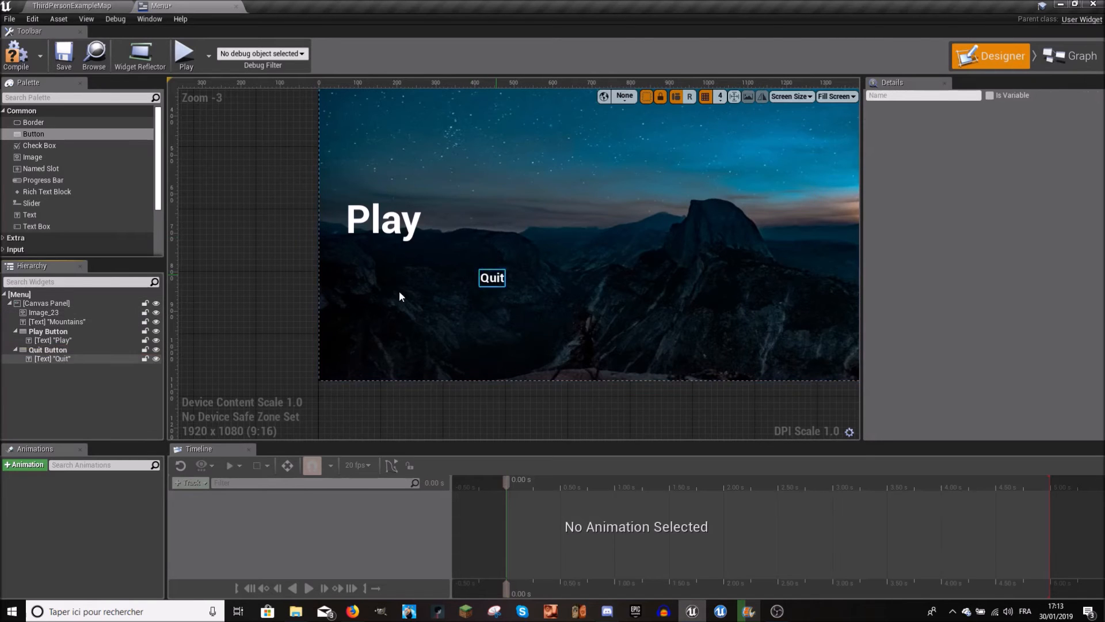
- Set the Quit text's font size to 75 and move Quit Button directly beneath Play
{"action": "left_click", "coordinate": [52, 358]}
{"action": "left_click", "coordinate": [958, 240]}
{"action": "type", "text": "75"}
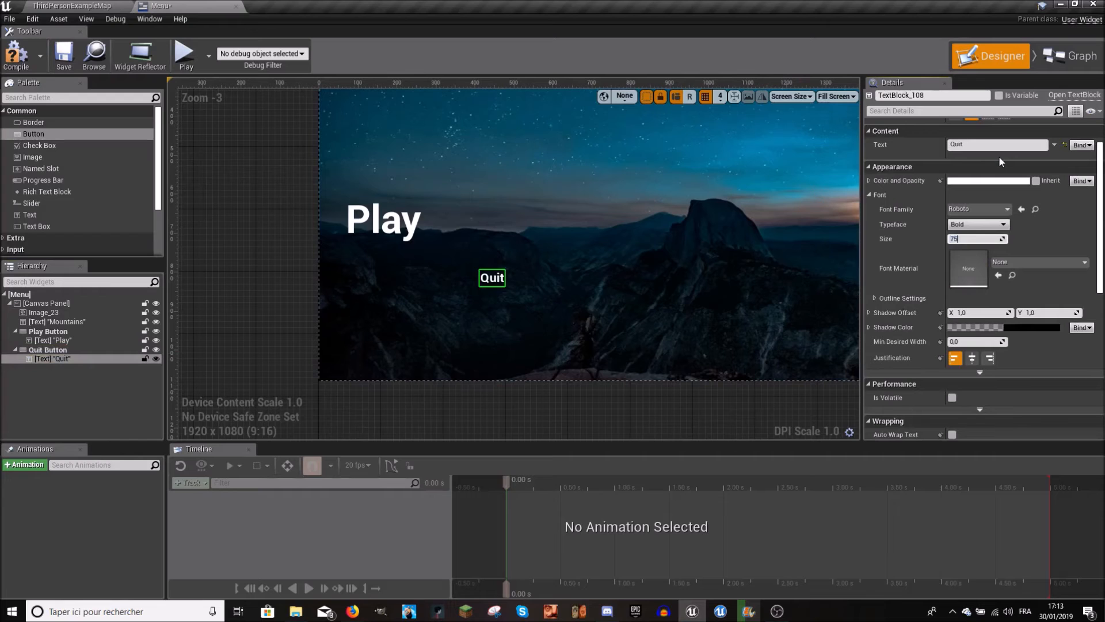
{"action": "key", "text": "Return"}
{"action": "left_click", "coordinate": [48, 349]}
{"action": "left_click_drag", "start_coordinate": [524, 292], "coordinate": [396, 275]}
{"action": "left_click", "coordinate": [208, 226]}
{"action": "scroll", "coordinate": [267, 264], "scroll_direction": "down", "scroll_amount": 3}
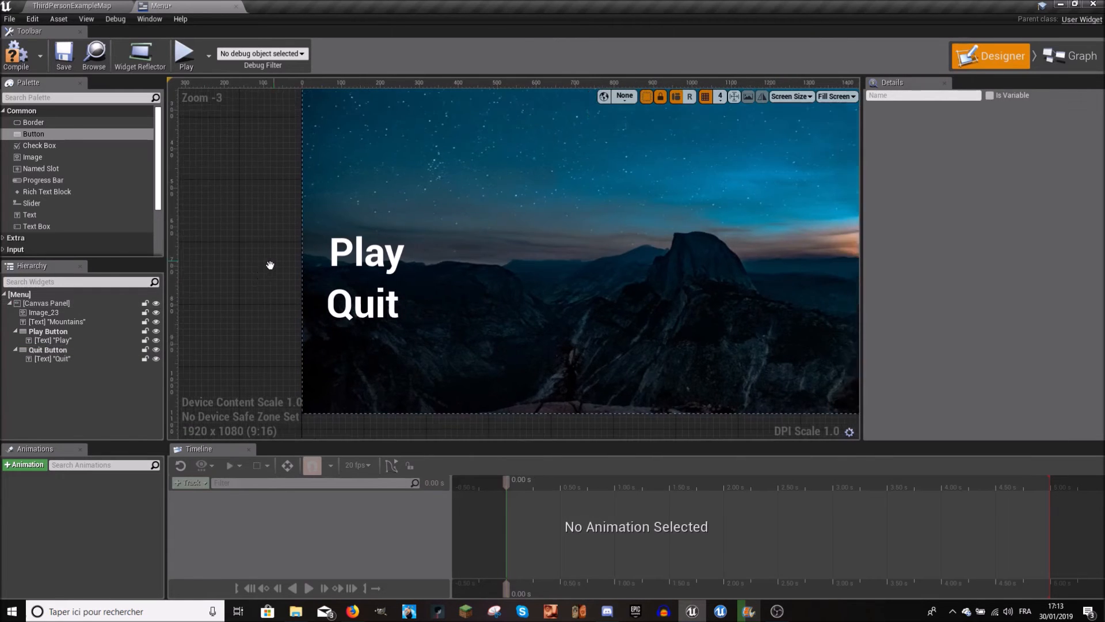
- Compile the Menu widget blueprint
{"action": "left_click", "coordinate": [776, 611]}
{"action": "left_click", "coordinate": [776, 611]}
{"action": "scroll", "coordinate": [303, 180], "scroll_direction": "up", "scroll_amount": 3}
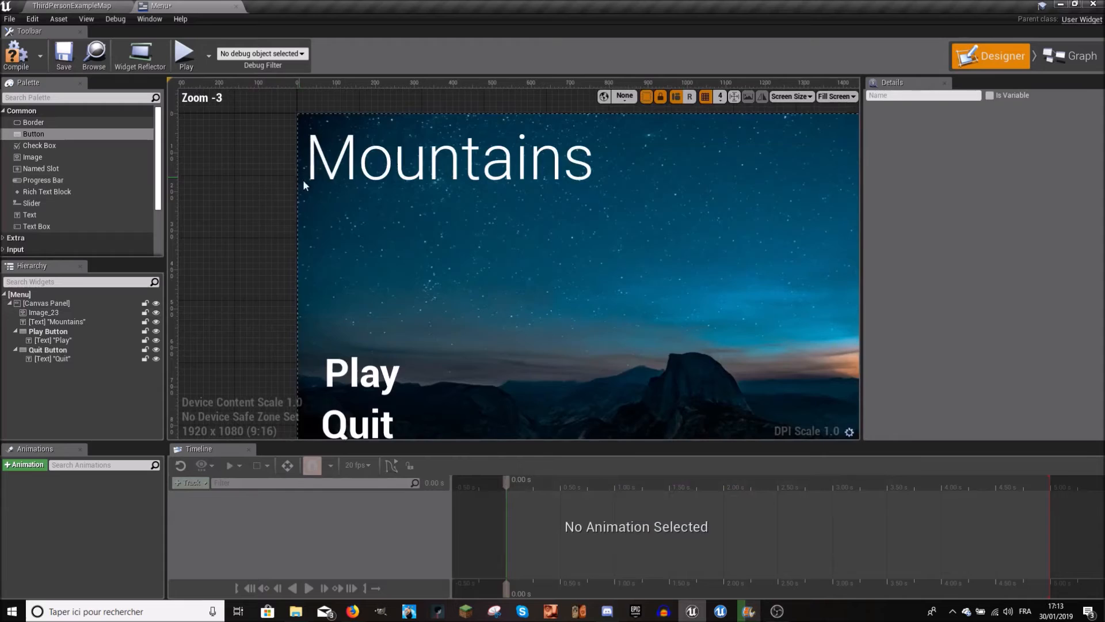
{"action": "scroll", "coordinate": [357, 207], "scroll_direction": "down", "scroll_amount": 2}
{"action": "left_click", "coordinate": [10, 59]}
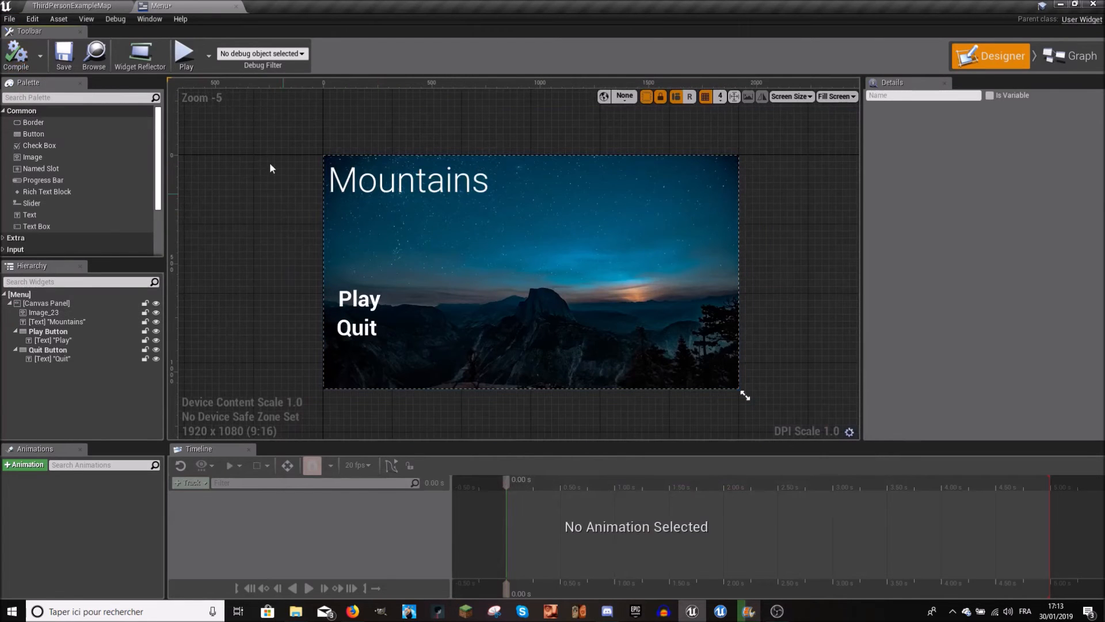
- Play-test ThirdPersonExampleMap by running and jumping with the character, and return to the Menu widget
{"action": "left_click", "coordinate": [53, 4]}
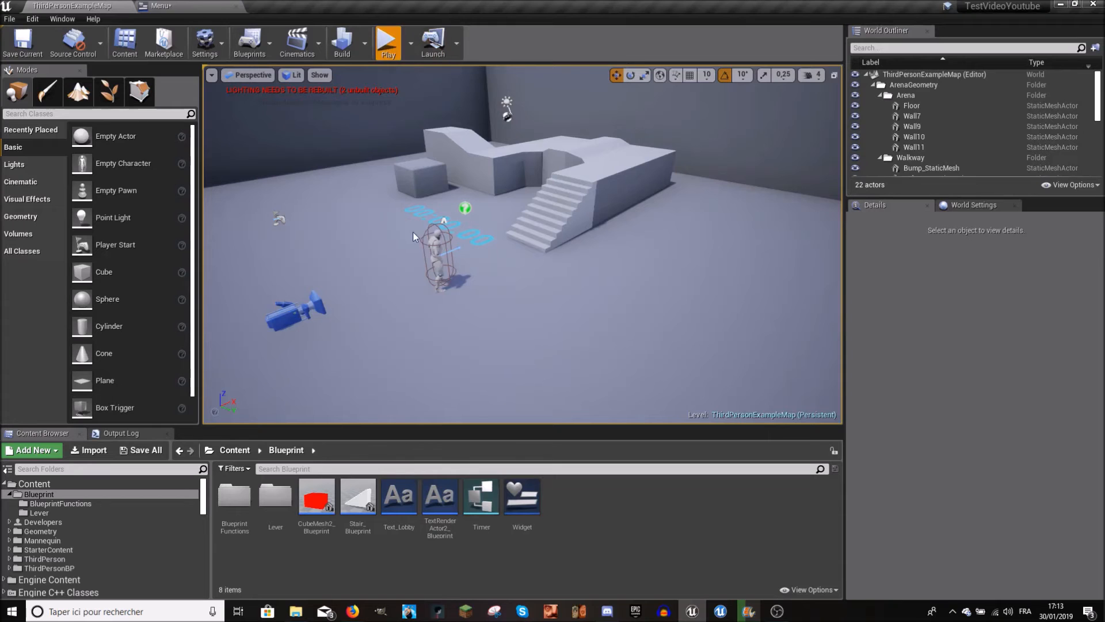
{"action": "key", "text": "w"}
{"action": "key", "text": "space"}
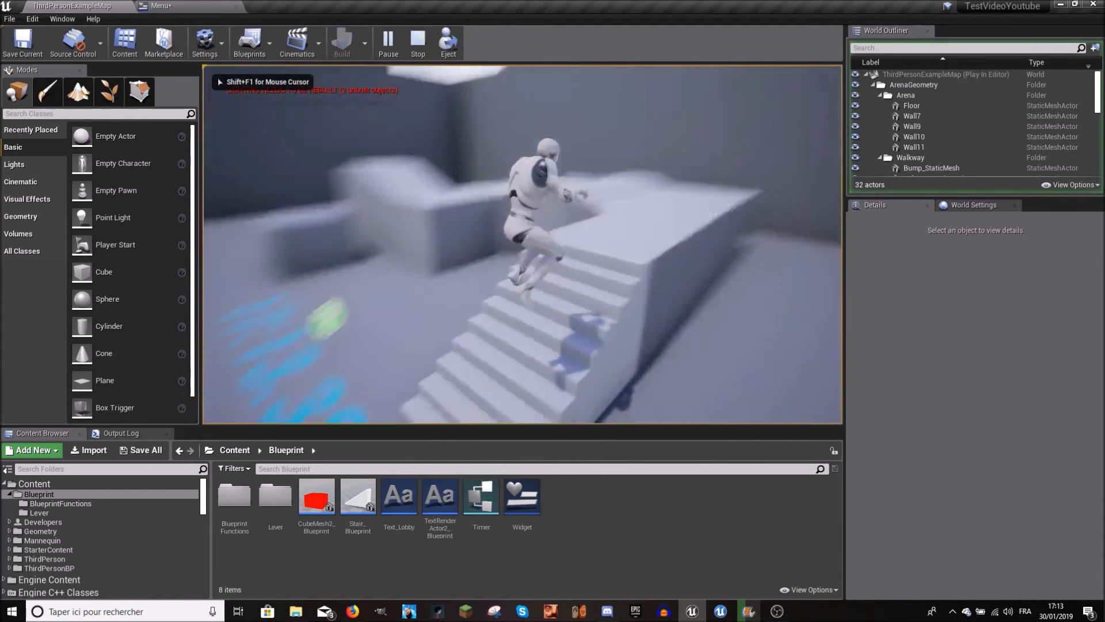
{"action": "key", "text": "s"}
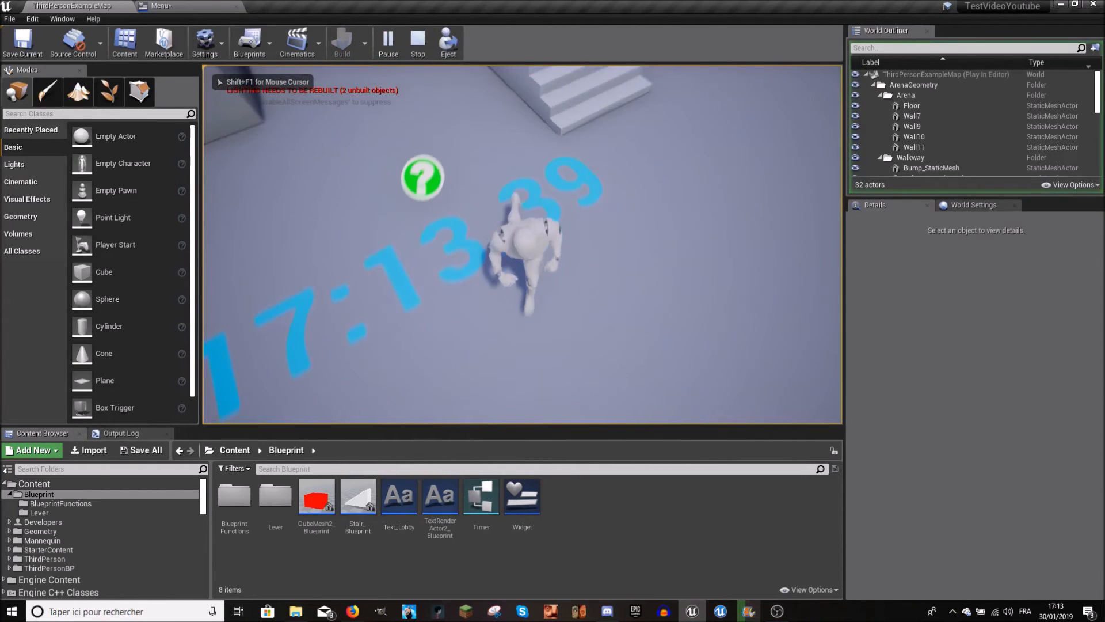
{"action": "key", "text": "shift+F1"}
{"action": "left_click", "coordinate": [201, 10]}
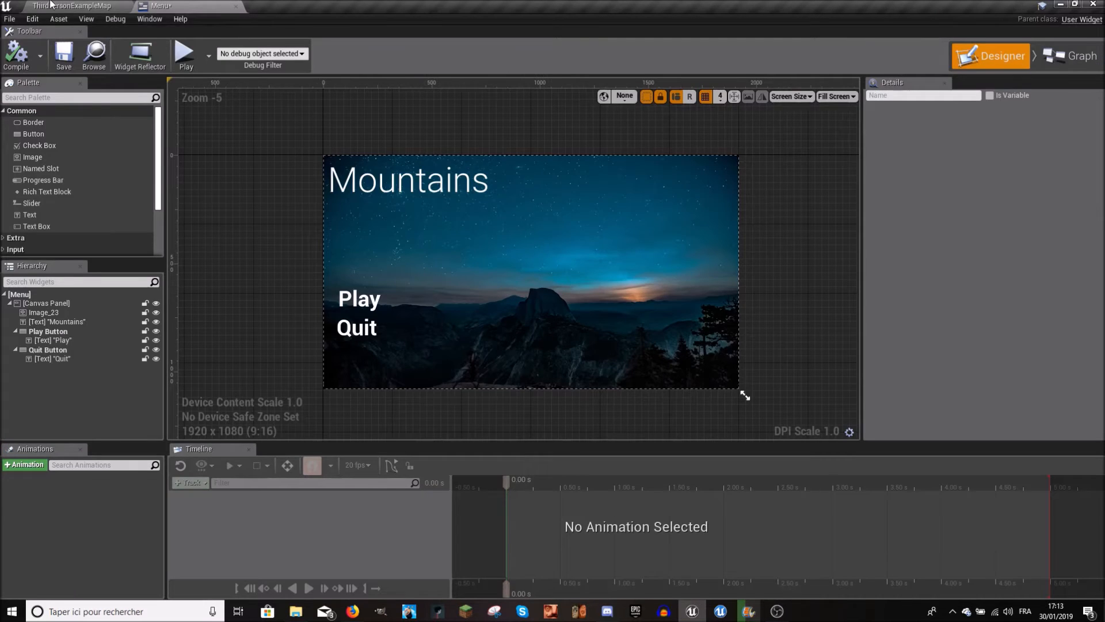
- Open the level blueprint of ThirdPersonExampleMap and place its tab ahead of the Menu tab
{"action": "left_click", "coordinate": [50, 6]}
{"action": "left_click", "coordinate": [249, 43]}
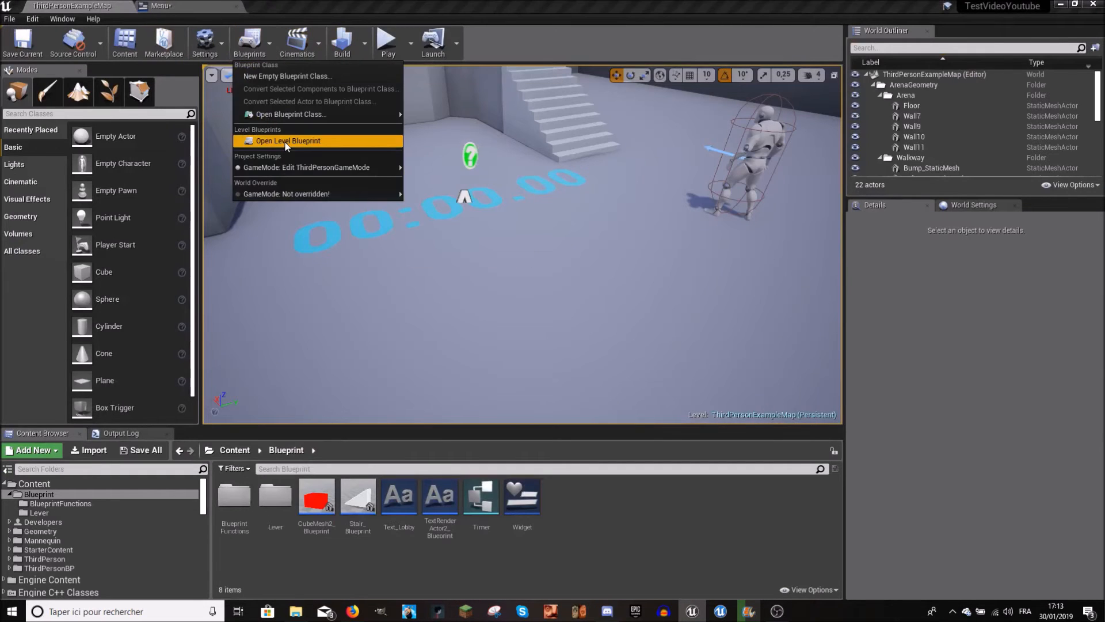
{"action": "left_click", "coordinate": [287, 142]}
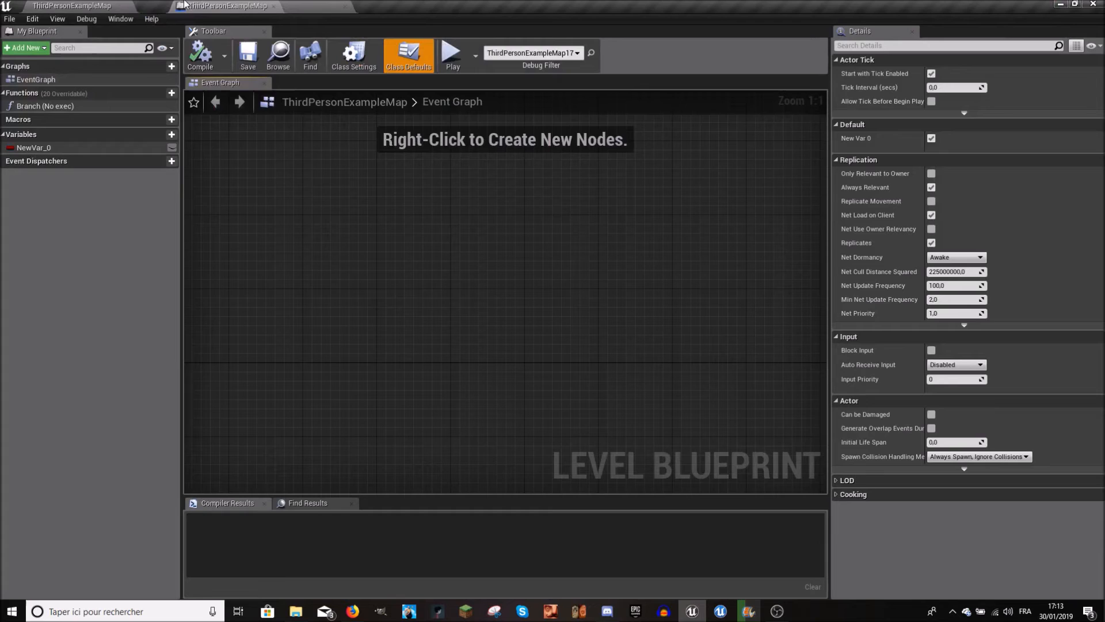
{"action": "left_click_drag", "start_coordinate": [184, 5], "coordinate": [144, 6]}
- Delete the NewVar_0 variable from the level blueprint and dismiss the Microsoft family sign-in window
{"action": "left_click", "coordinate": [99, 147]}
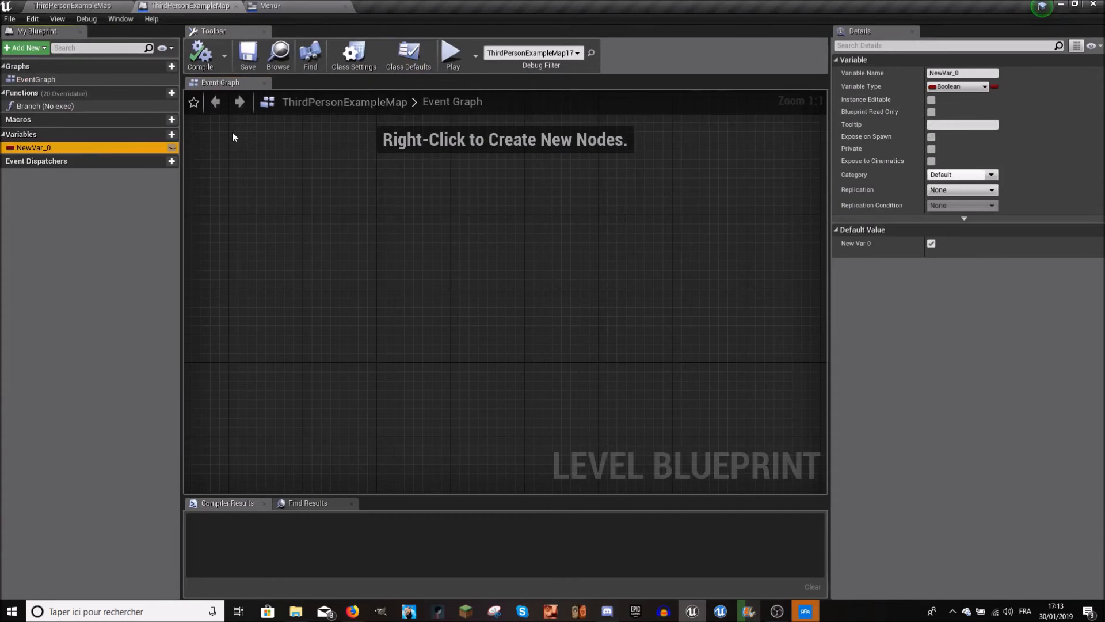
{"action": "key", "text": "Delete"}
{"action": "left_click", "coordinate": [804, 611]}
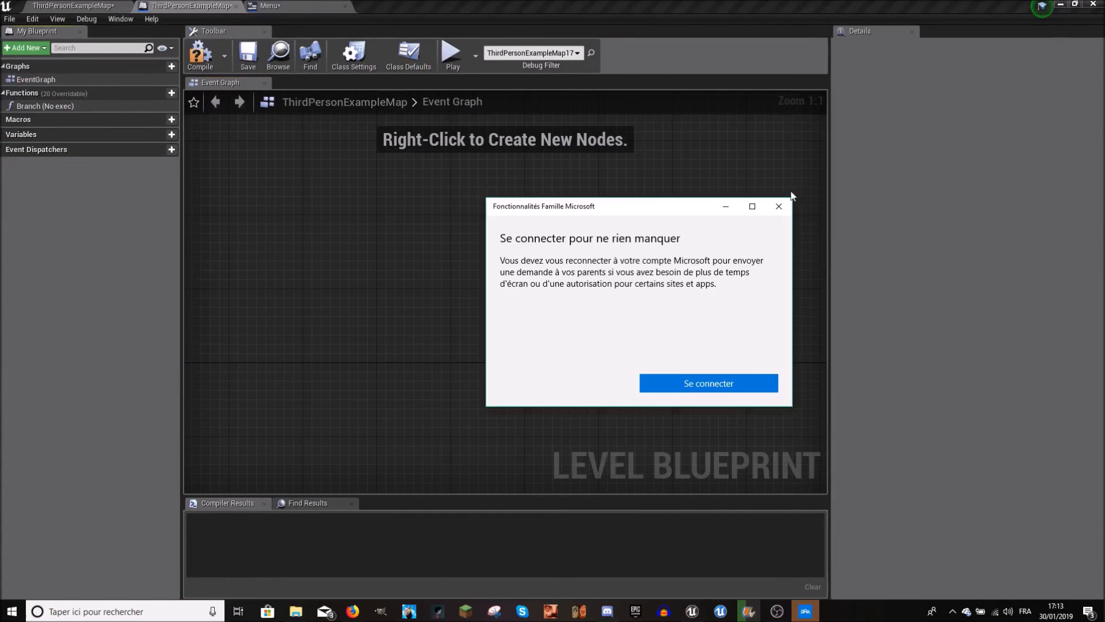
{"action": "left_click", "coordinate": [779, 207]}
- Add an Event BeginPlay node to an empty area of the level blueprint's event graph
{"action": "scroll", "coordinate": [536, 435], "scroll_direction": "down", "scroll_amount": 5}
{"action": "right_click_drag", "start_coordinate": [536, 434], "coordinate": [365, 217]}
{"action": "scroll", "coordinate": [412, 287], "scroll_direction": "up", "scroll_amount": 2}
{"action": "right_click", "coordinate": [389, 234]}
{"action": "left_click", "coordinate": [352, 209]}
{"action": "key", "text": "p"}
{"action": "left_click", "coordinate": [368, 211]}
{"action": "right_click_drag", "start_coordinate": [402, 215], "coordinate": [366, 195]}
{"action": "scroll", "coordinate": [424, 259], "scroll_direction": "up", "scroll_amount": 3}
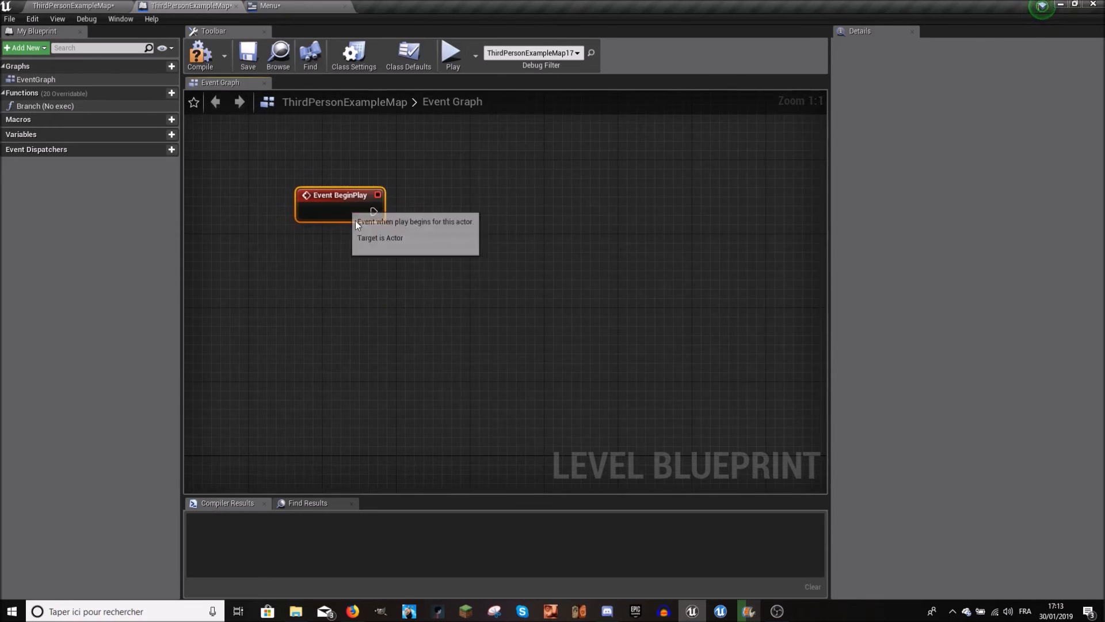
{"action": "left_click_drag", "start_coordinate": [382, 211], "coordinate": [428, 247]}
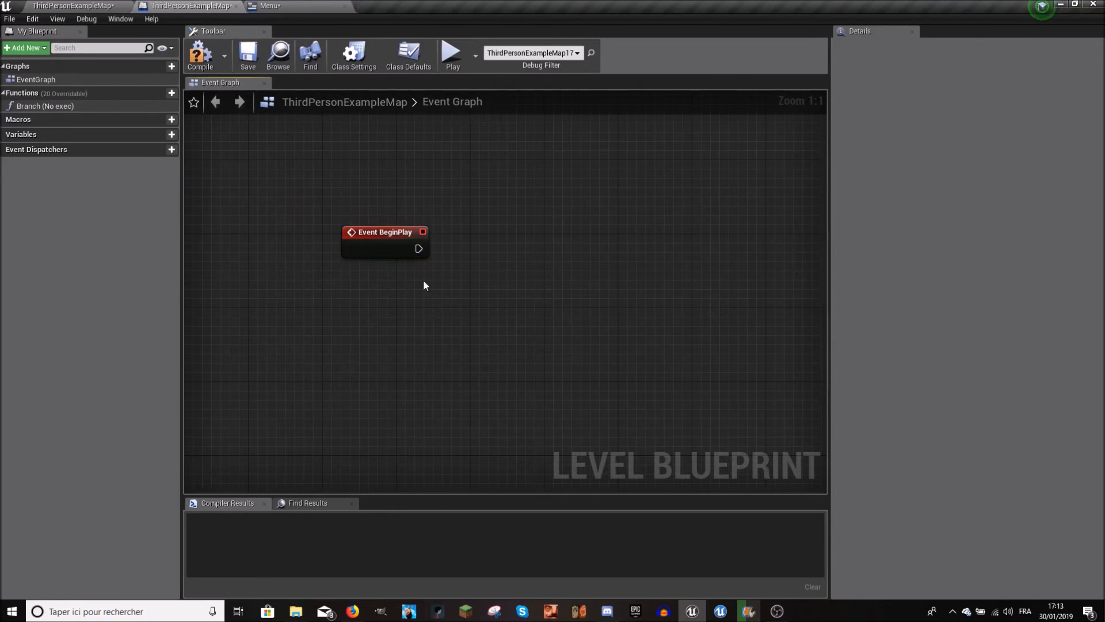
- Place Delay and Branch nodes next to Event BeginPlay and delete both again
{"action": "left_click", "coordinate": [460, 215]}
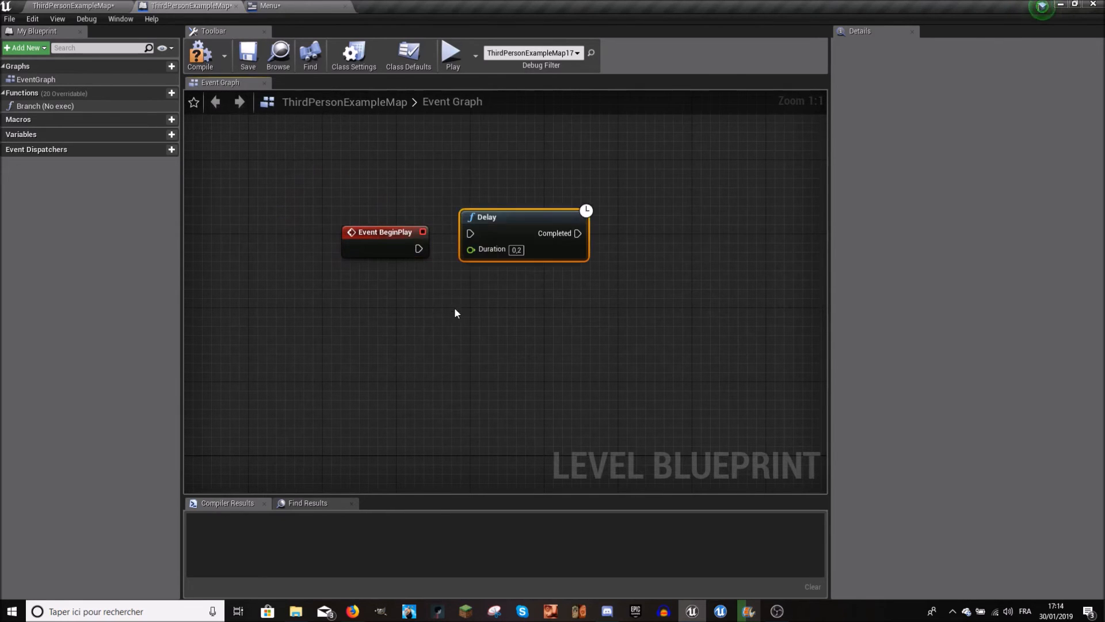
{"action": "left_click", "coordinate": [444, 280]}
{"action": "left_click_drag", "start_coordinate": [511, 167], "coordinate": [425, 358]}
{"action": "left_click", "coordinate": [479, 236]}
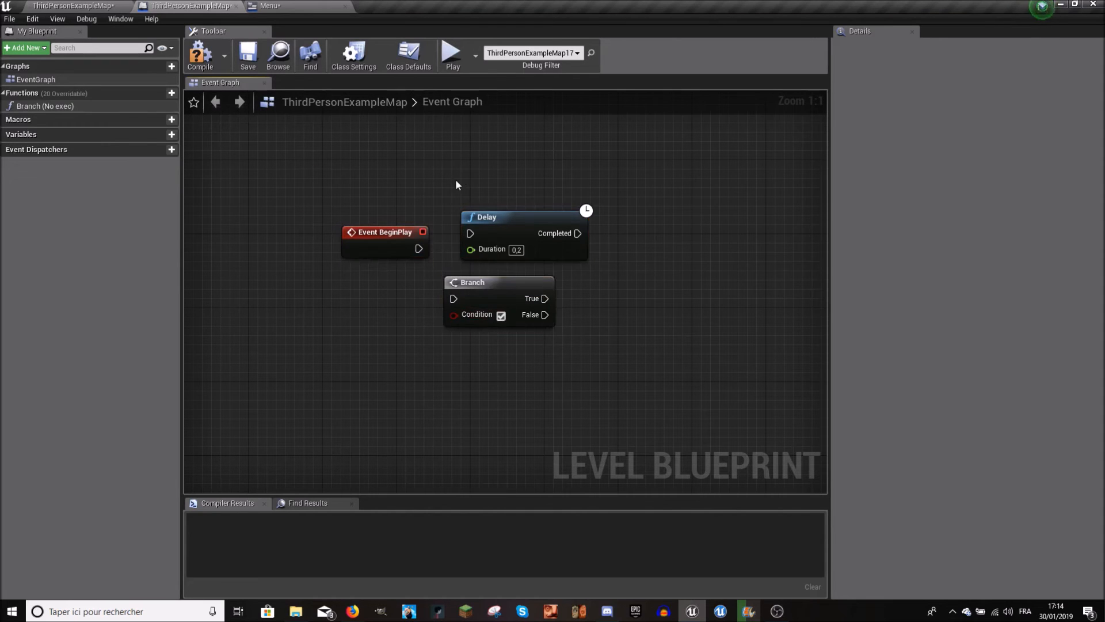
{"action": "left_click", "coordinate": [509, 298], "text": "ctrl"}
{"action": "key", "text": "Delete"}
- Add an Add to Viewport node connected to Event BeginPlay in the level blueprint's event graph
{"action": "right_click_drag", "start_coordinate": [445, 258], "coordinate": [379, 215]}
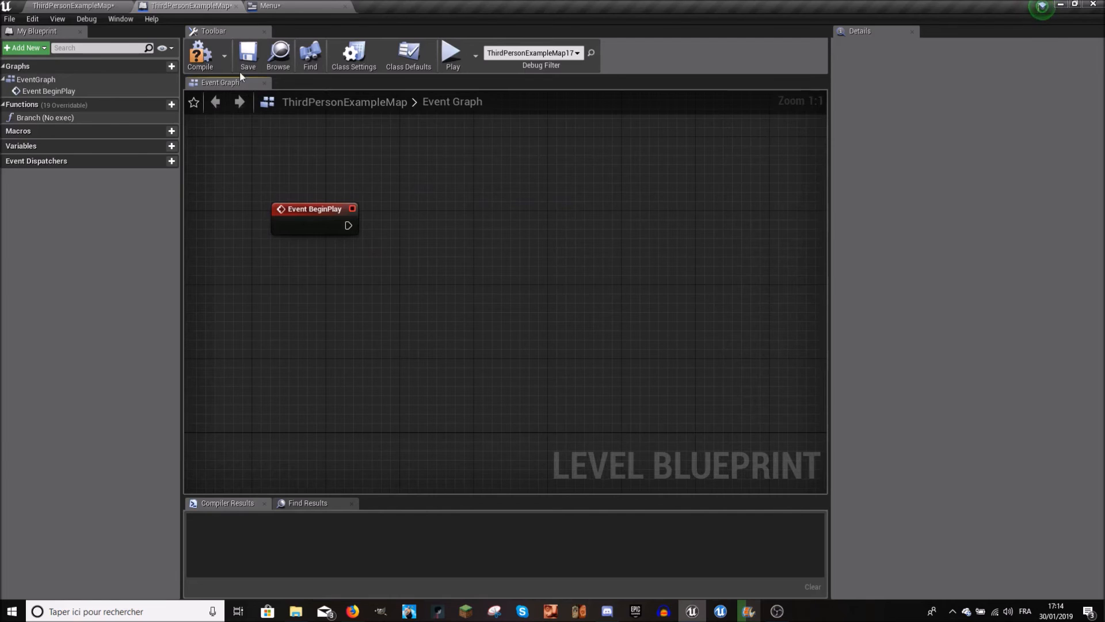
{"action": "left_click", "coordinate": [269, 5]}
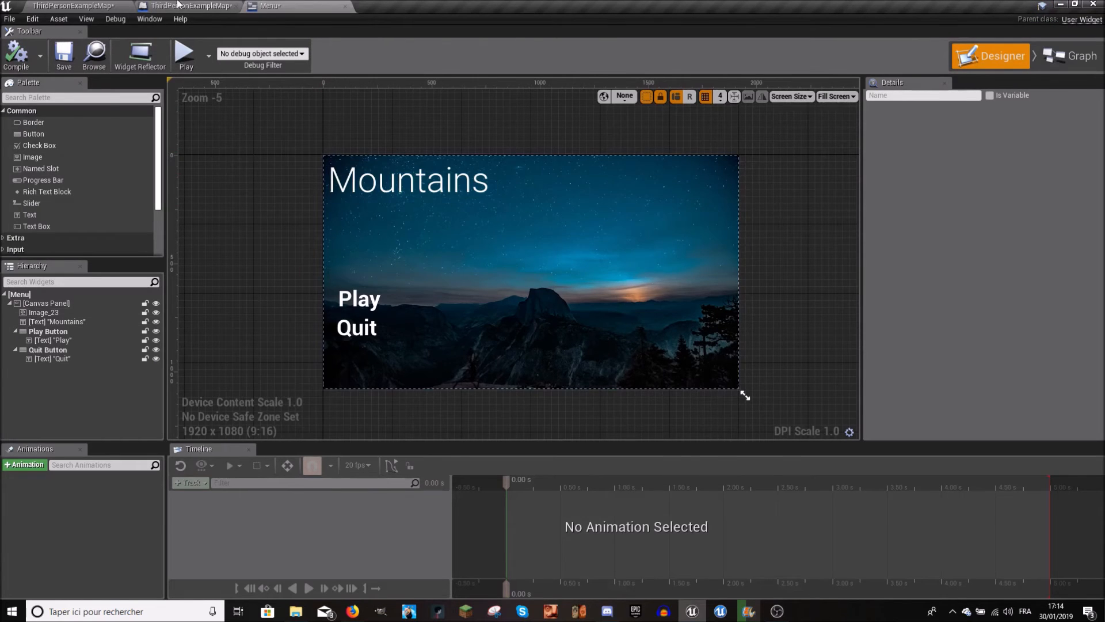
{"action": "left_click", "coordinate": [225, 6]}
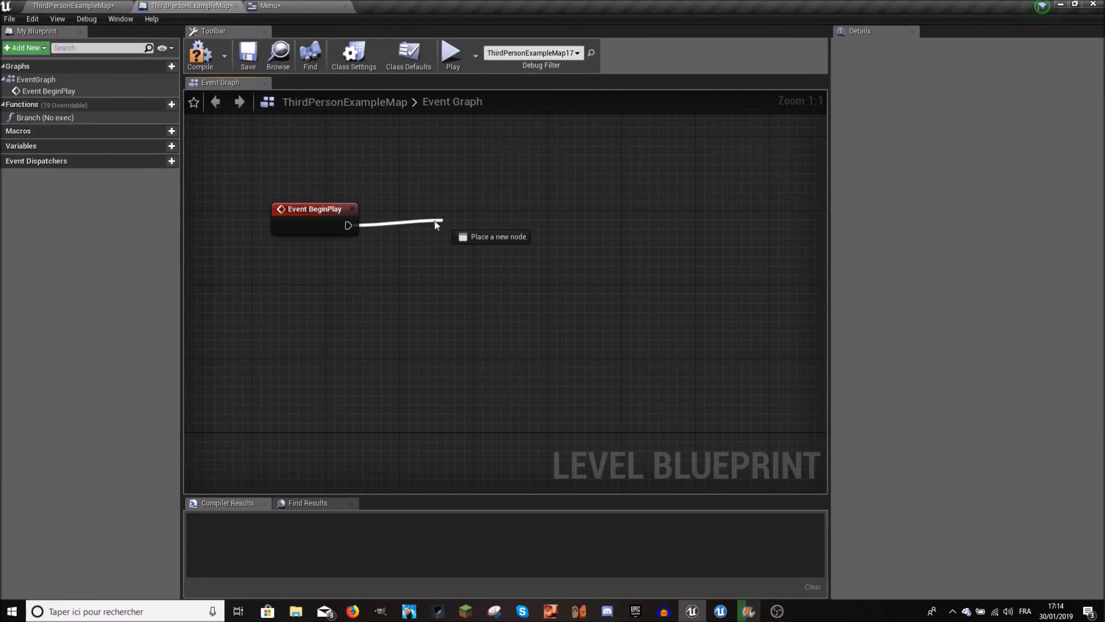
{"action": "left_click_drag", "start_coordinate": [438, 221], "coordinate": [440, 221]}
{"action": "type", "text": "crea"}
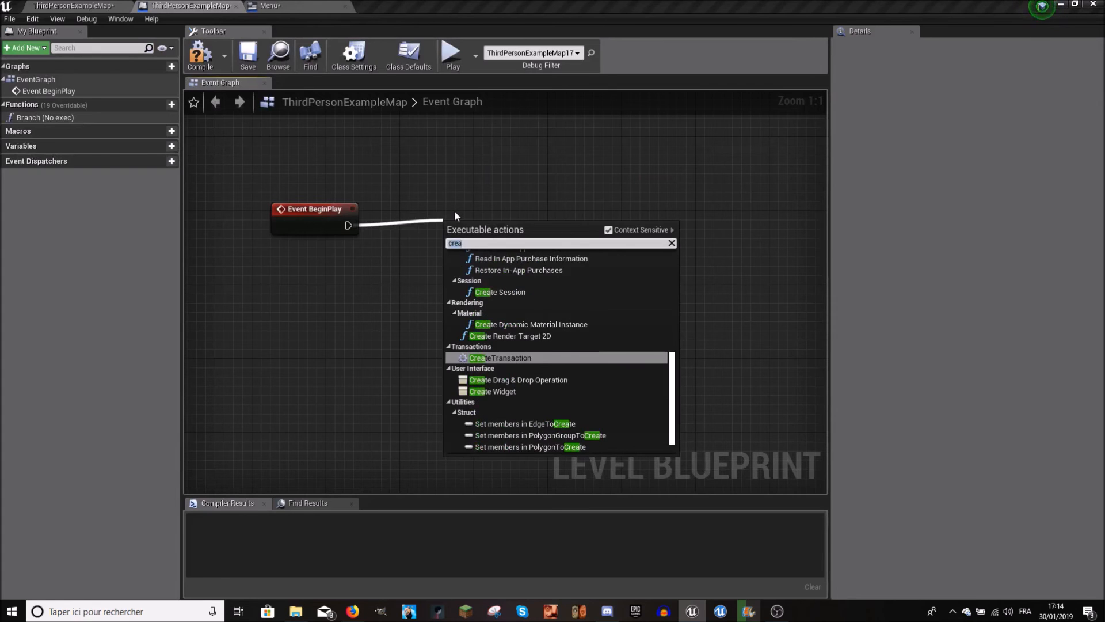
{"action": "key", "text": "BackSpace"}
{"action": "key", "text": "BackSpace"}
{"action": "key", "text": "BackSpace"}
{"action": "key", "text": "BackSpace"}
{"action": "type", "text": "add"}
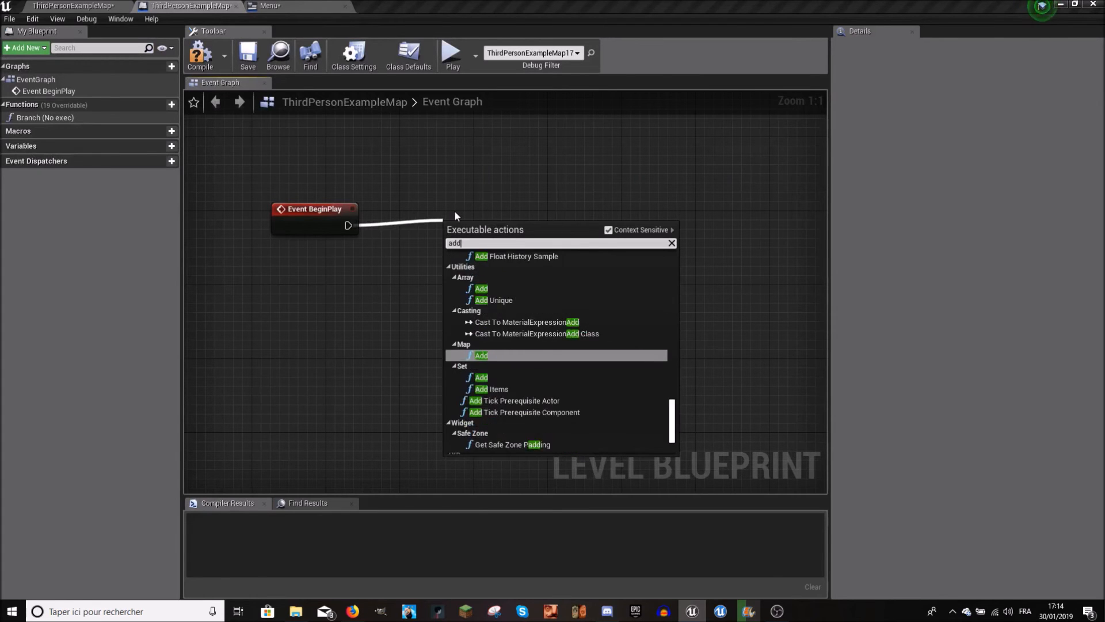
{"action": "type", "text": " to viexpo"}
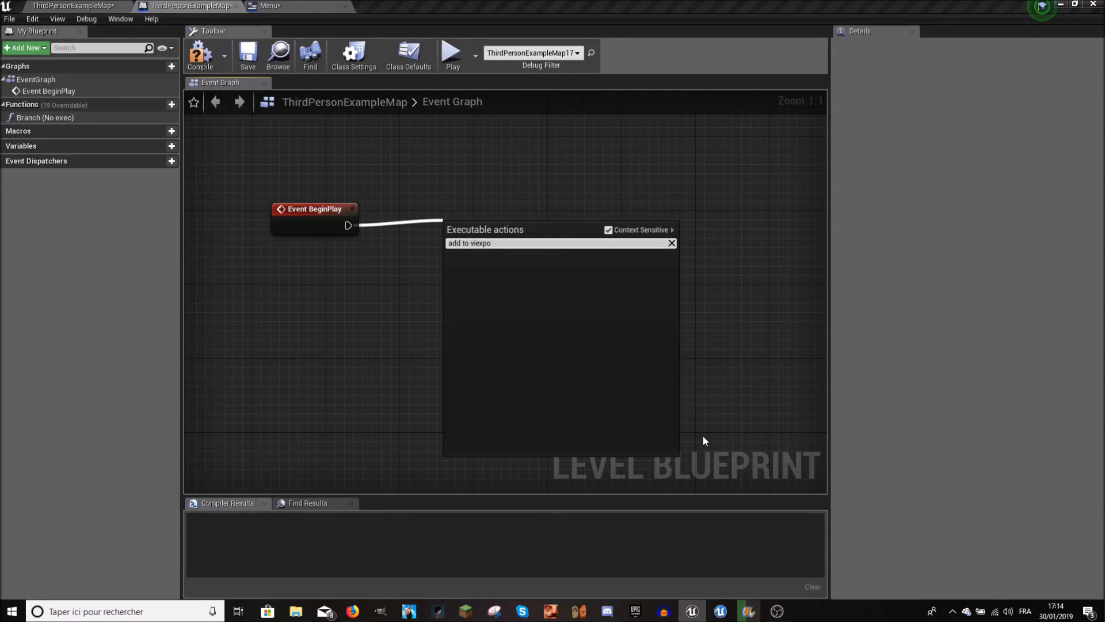
{"action": "left_click", "coordinate": [513, 289]}
- Insert a Create Widget node between Event BeginPlay and Add to Viewport
{"action": "left_click_drag", "start_coordinate": [680, 254], "coordinate": [521, 294]}
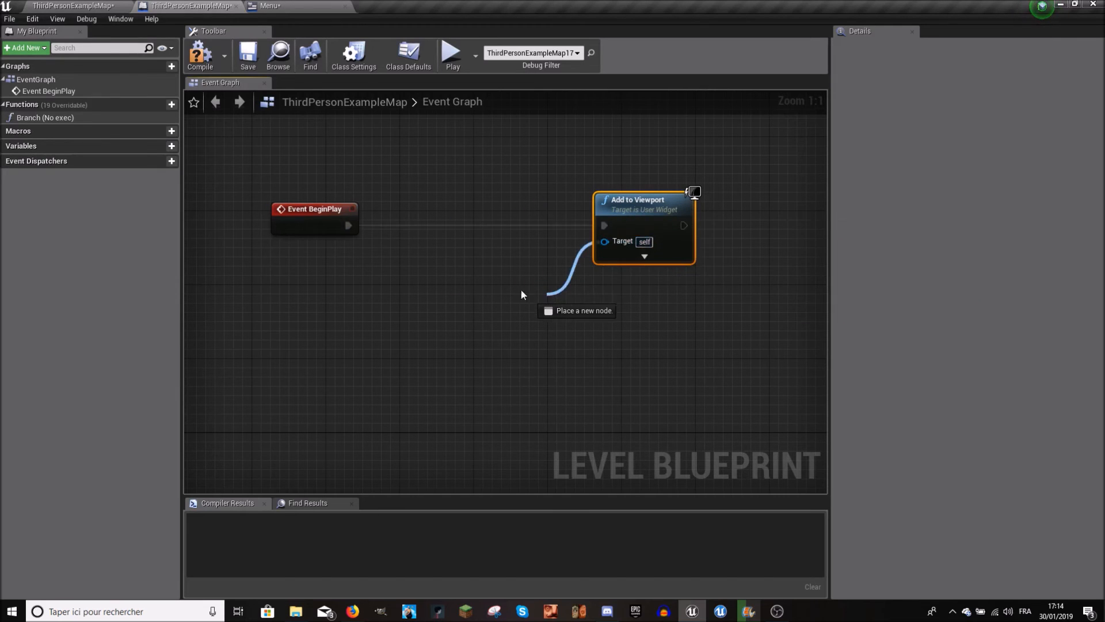
{"action": "left_click_drag", "start_coordinate": [682, 225], "coordinate": [616, 218]}
{"action": "left_click_drag", "start_coordinate": [347, 225], "coordinate": [351, 225]}
{"action": "left_click_drag", "start_coordinate": [405, 254], "coordinate": [405, 255]}
{"action": "type", "text": "create widget"}
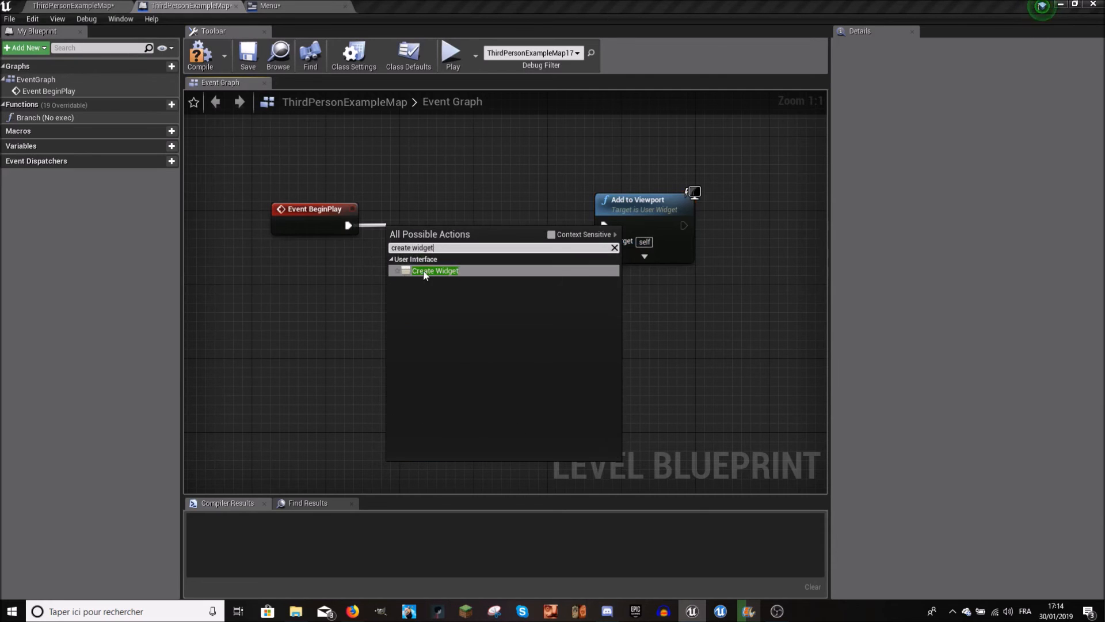
{"action": "left_click", "coordinate": [425, 271]}
{"action": "left_click_drag", "start_coordinate": [467, 214], "coordinate": [458, 213]}
- Set the Create Widget class to Menu, connect its Return Value to Add to Viewport's Target, and compile
{"action": "left_click", "coordinate": [435, 241]}
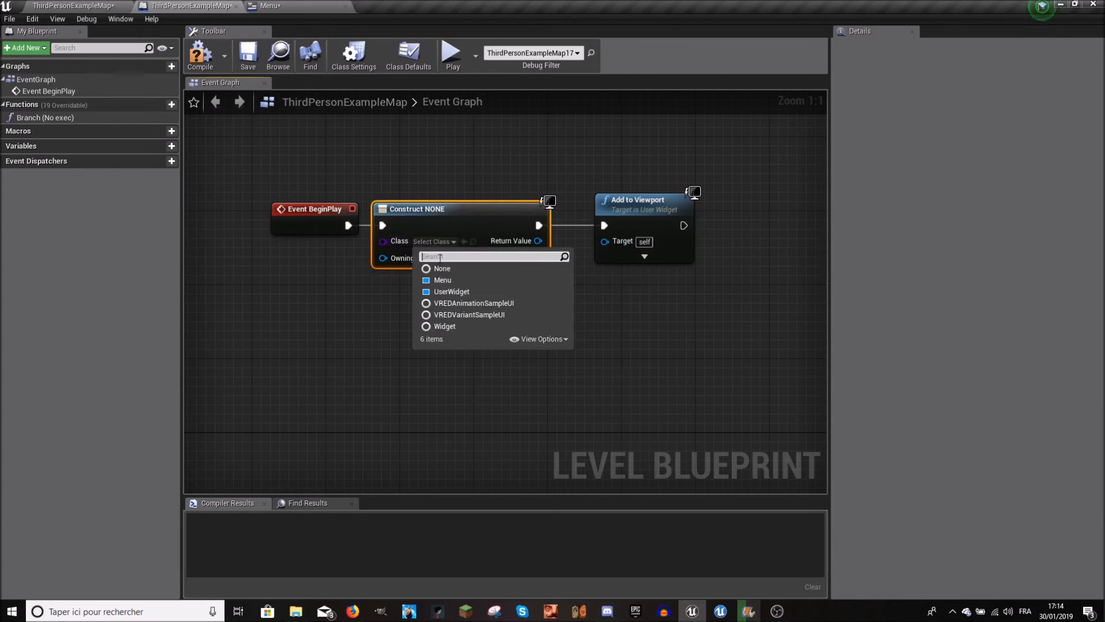
{"action": "left_click", "coordinate": [395, 238]}
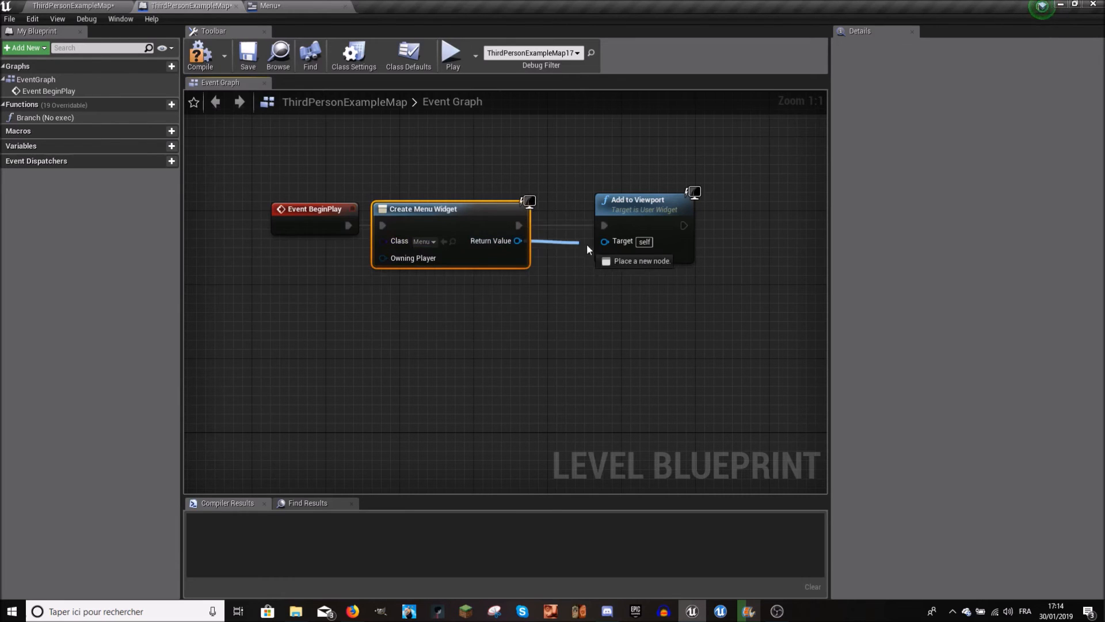
{"action": "left_click_drag", "start_coordinate": [631, 223], "coordinate": [621, 223]}
{"action": "left_click", "coordinate": [199, 56]}
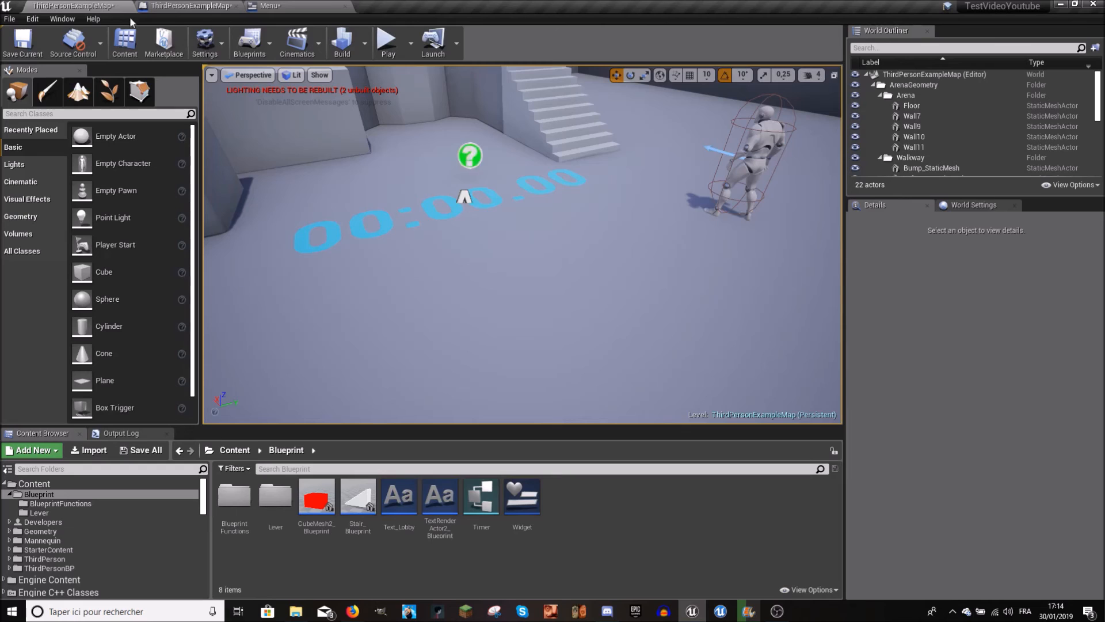
- Run the level from the main editor to check the menu display, and stop the simulation
{"action": "left_click", "coordinate": [99, 6]}
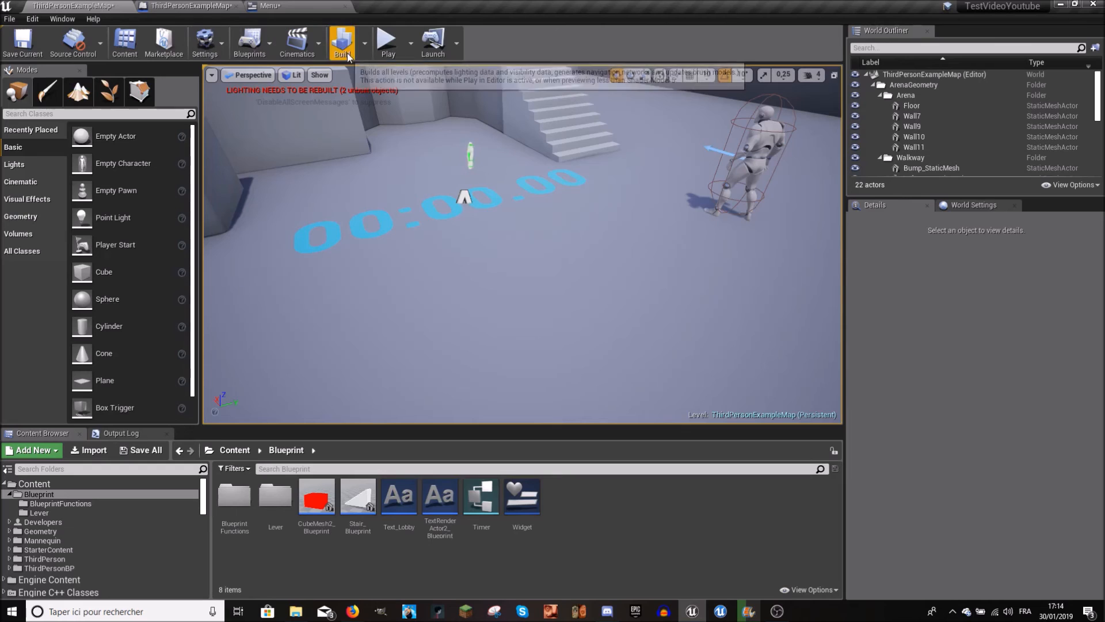
{"action": "left_click", "coordinate": [390, 39]}
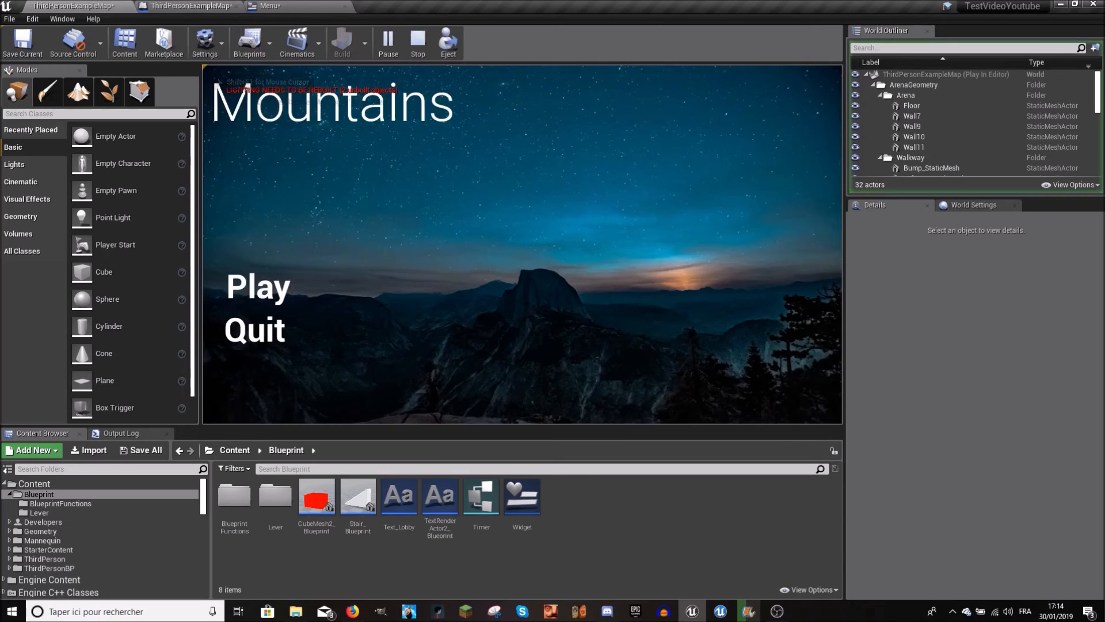
{"action": "left_click", "coordinate": [421, 43]}
{"action": "right_click_drag", "start_coordinate": [429, 153], "coordinate": [518, 242]}
- Attach a Set Show Mouse Cursor node to Event Construct in the Menu widget's event graph
{"action": "left_click", "coordinate": [290, 7]}
{"action": "left_click", "coordinate": [1071, 56]}
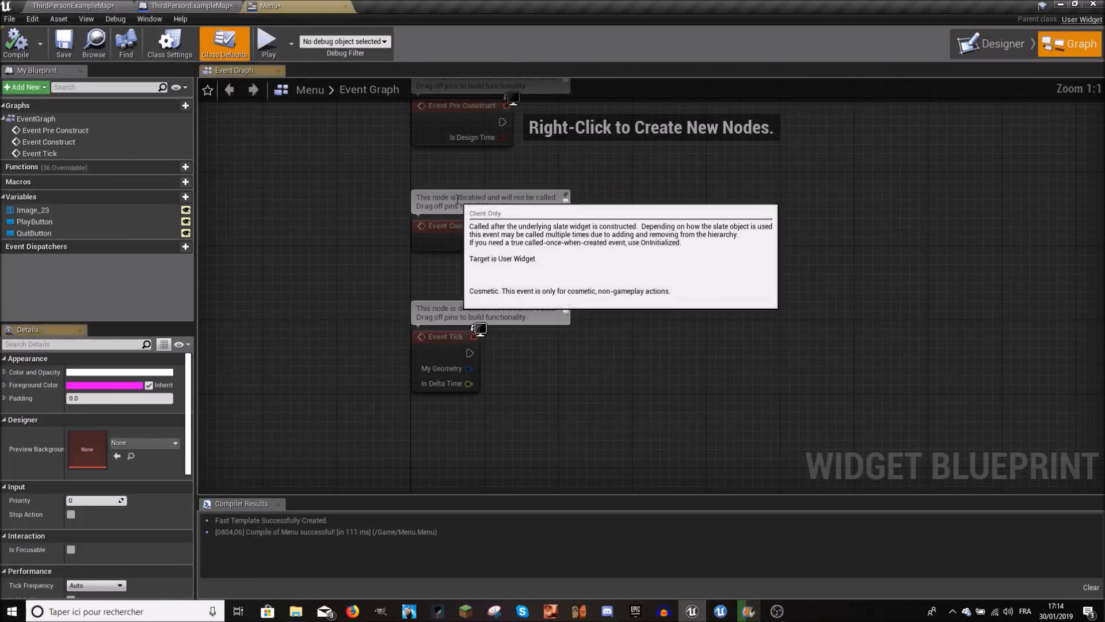
{"action": "left_click_drag", "start_coordinate": [568, 285], "coordinate": [565, 261]}
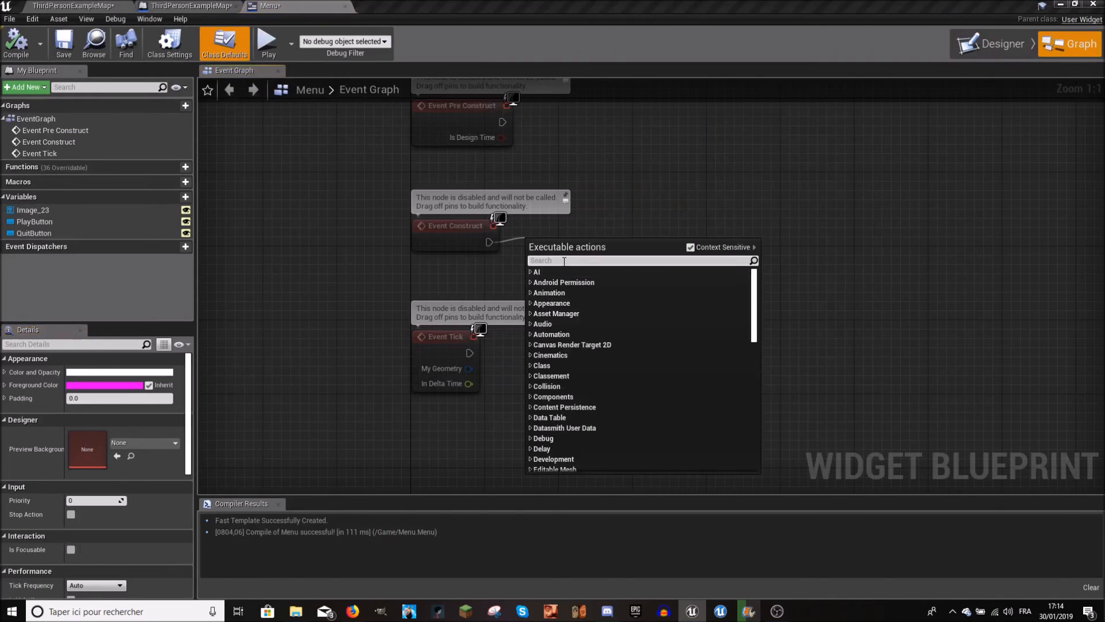
{"action": "type", "text": "set show "}
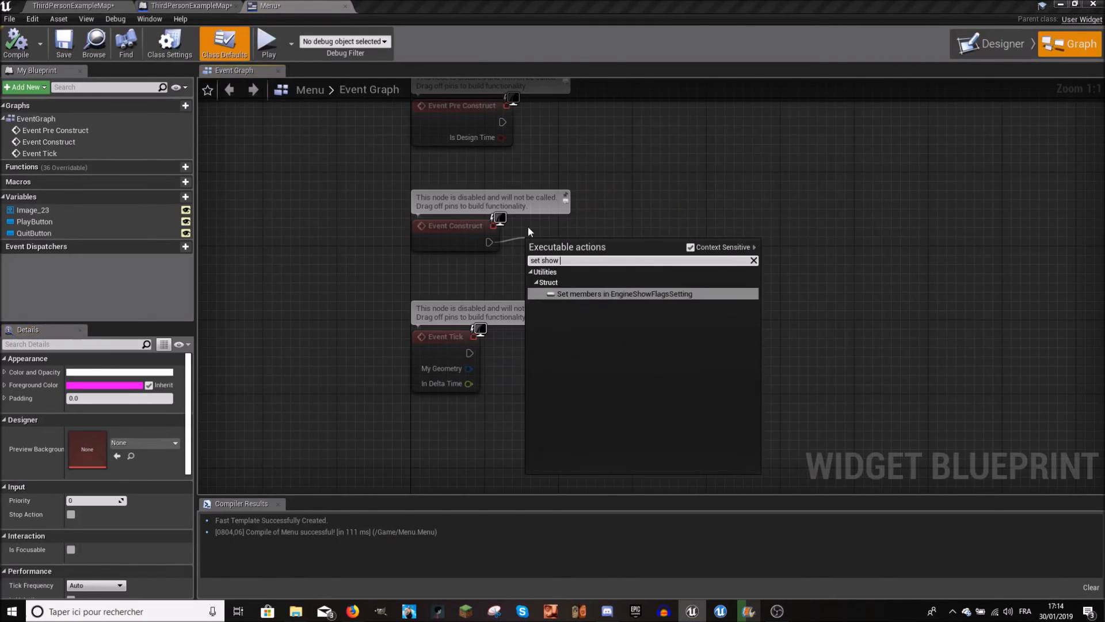
{"action": "type", "text": "mouse"}
{"action": "left_click", "coordinate": [691, 247]}
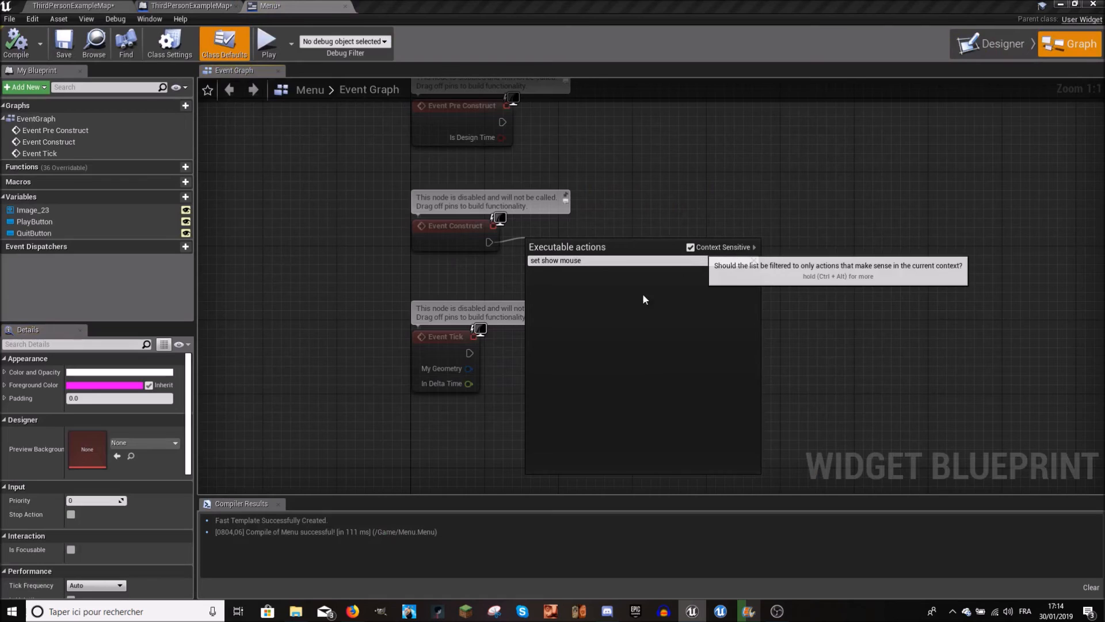
{"action": "left_click", "coordinate": [585, 294]}
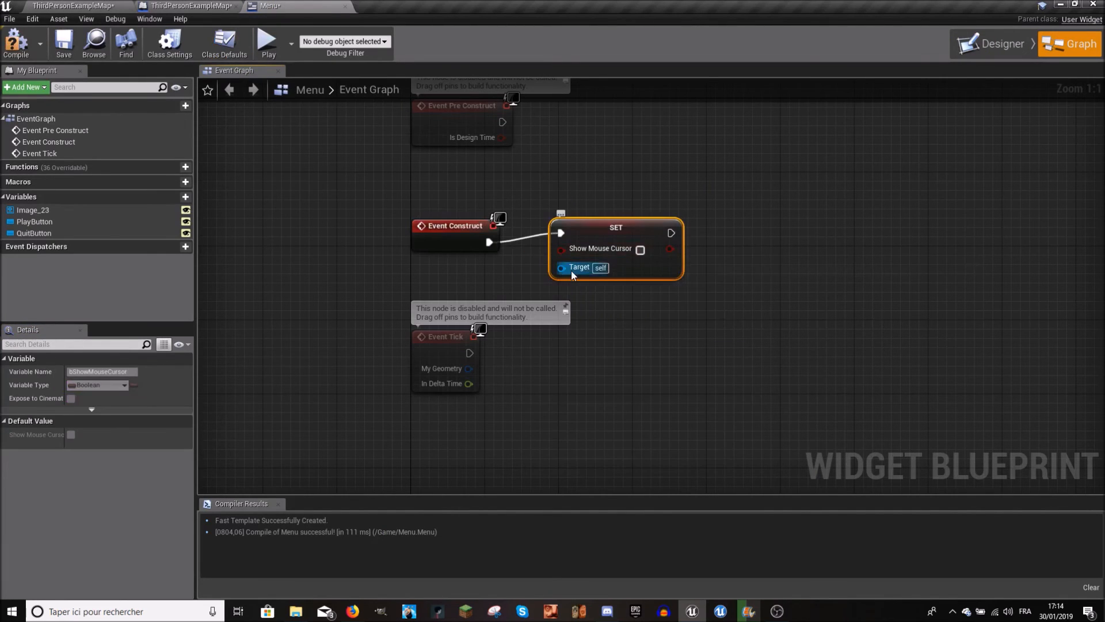
- Connect a Get Player Controller node to the mouse cursor node's Target and place it below Event Construct
{"action": "left_click_drag", "start_coordinate": [572, 270], "coordinate": [409, 323]}
{"action": "type", "text": "get"}
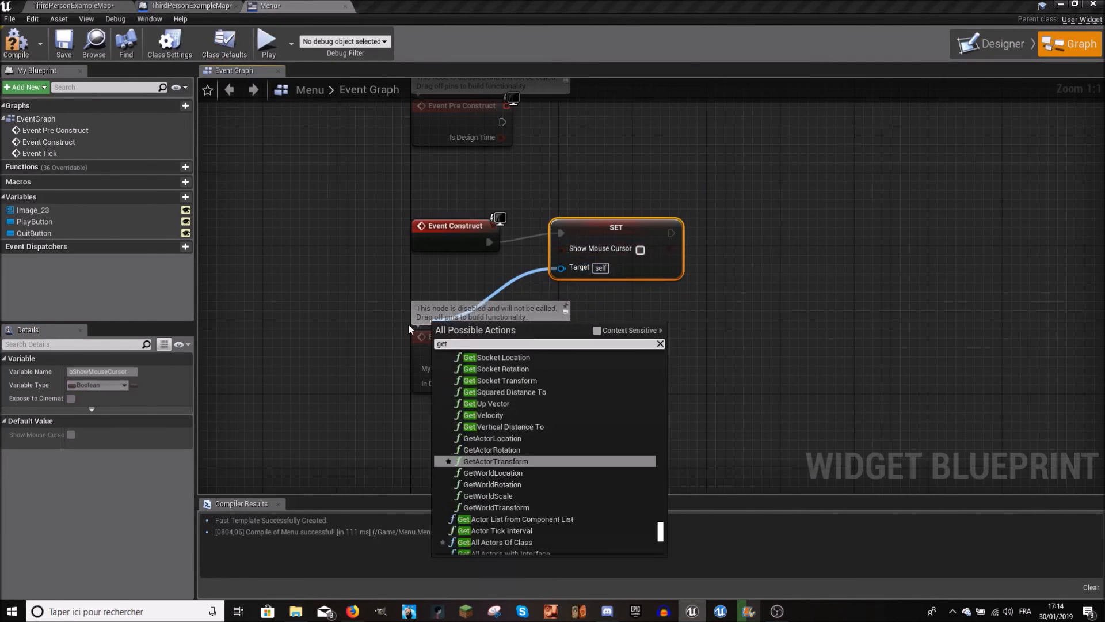
{"action": "type", "text": " player controller"}
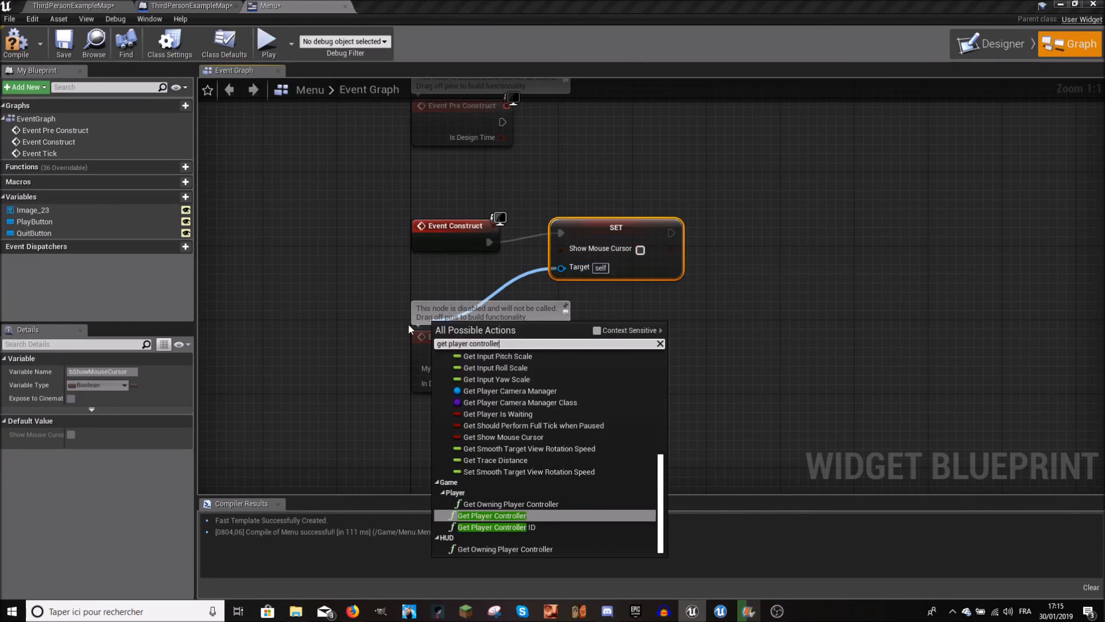
{"action": "left_click", "coordinate": [514, 517]}
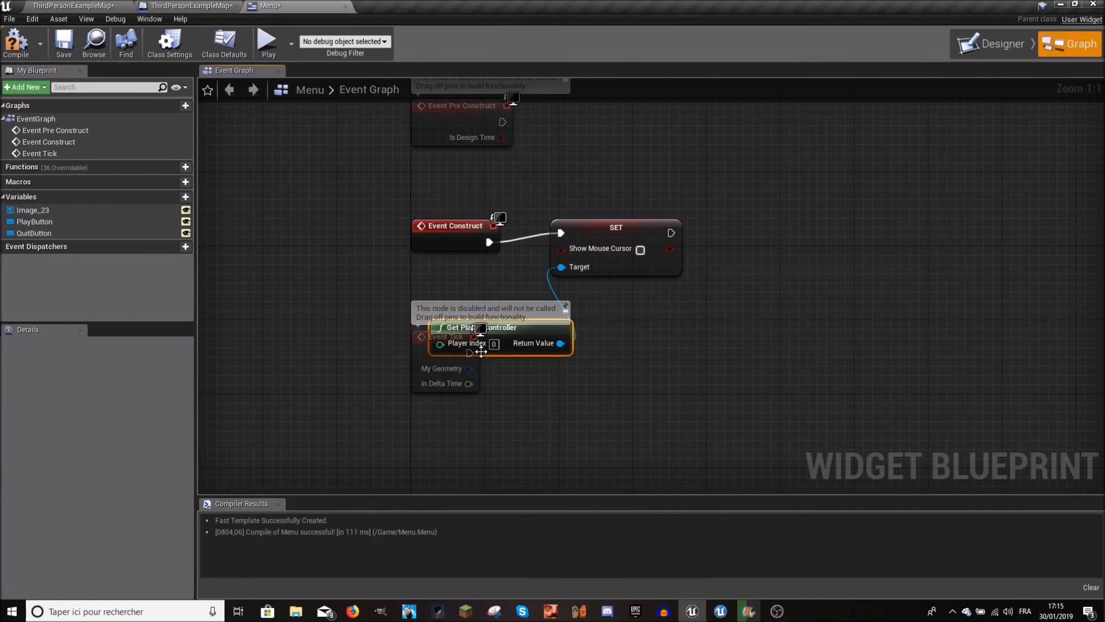
{"action": "left_click_drag", "start_coordinate": [514, 343], "coordinate": [442, 304]}
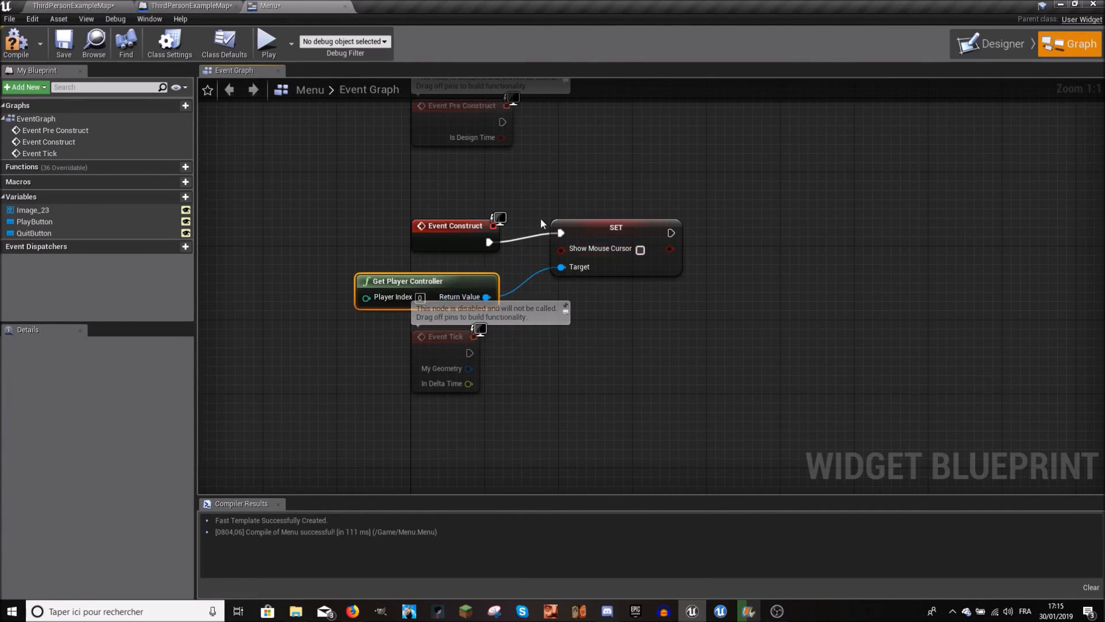
- Compile the Menu widget and run the level to check for a mouse cursor
{"action": "left_click", "coordinate": [17, 43]}
{"action": "left_click", "coordinate": [95, 4]}
{"action": "left_click", "coordinate": [388, 41]}
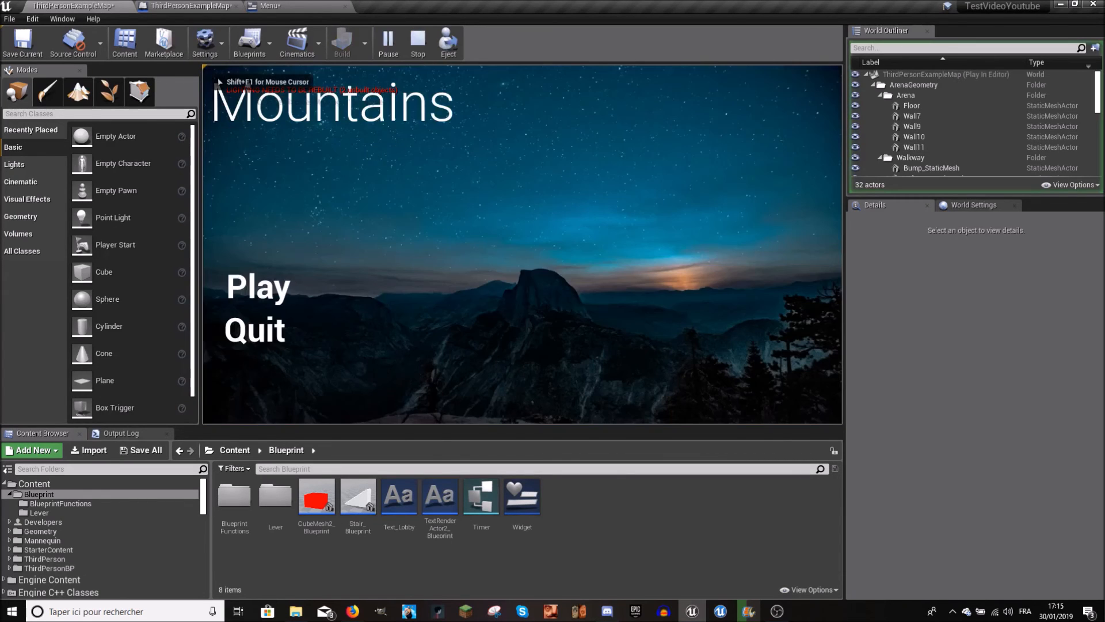
- Delete the Event Construct, Show Mouse Cursor and Get Player Controller nodes from the Menu widget's event graph
{"action": "left_click", "coordinate": [266, 5]}
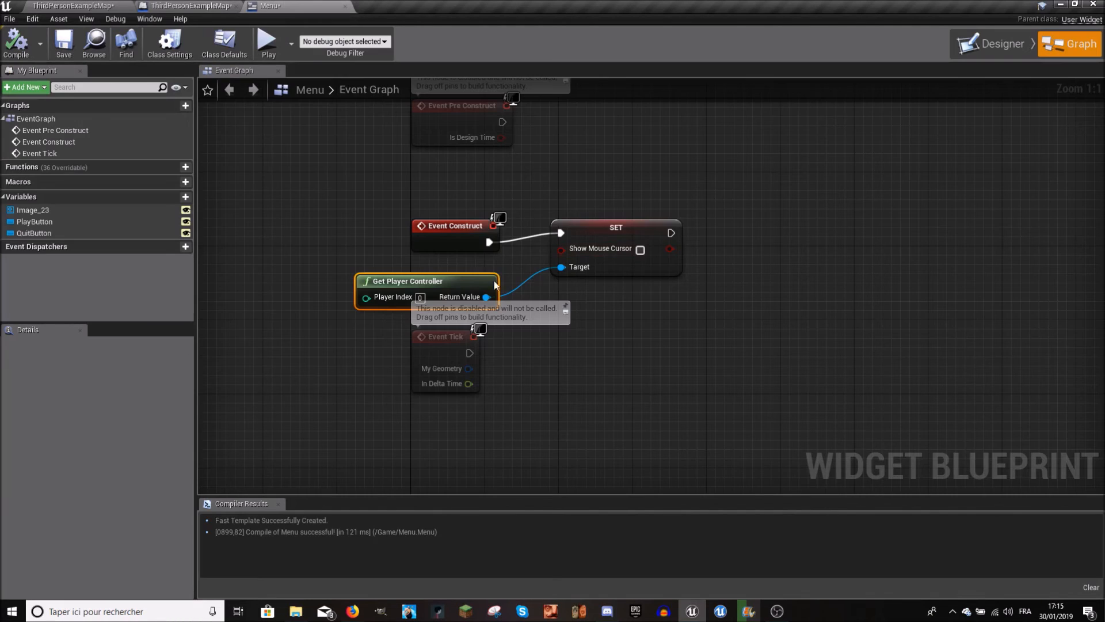
{"action": "left_click_drag", "start_coordinate": [336, 157], "coordinate": [619, 289]}
{"action": "key", "text": "Delete"}
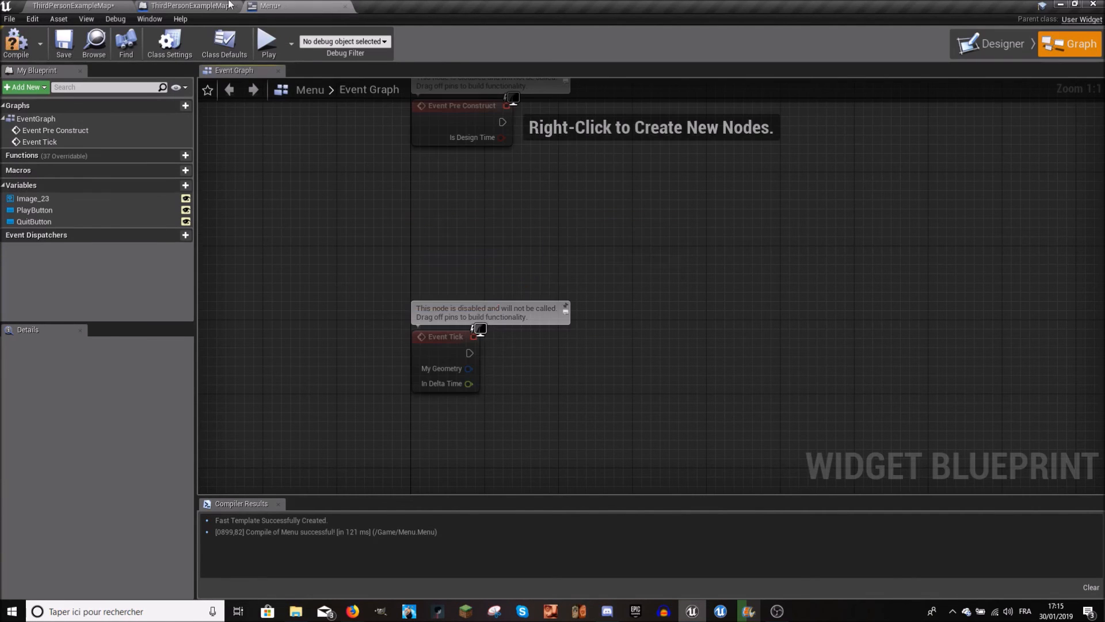
- Add a Set Show Mouse Cursor node after Add to Viewport in the level blueprint
{"action": "left_click", "coordinate": [201, 6]}
{"action": "right_click_drag", "start_coordinate": [412, 211], "coordinate": [279, 268]}
{"action": "left_click_drag", "start_coordinate": [541, 283], "coordinate": [566, 285]}
{"action": "type", "text": "set sh"}
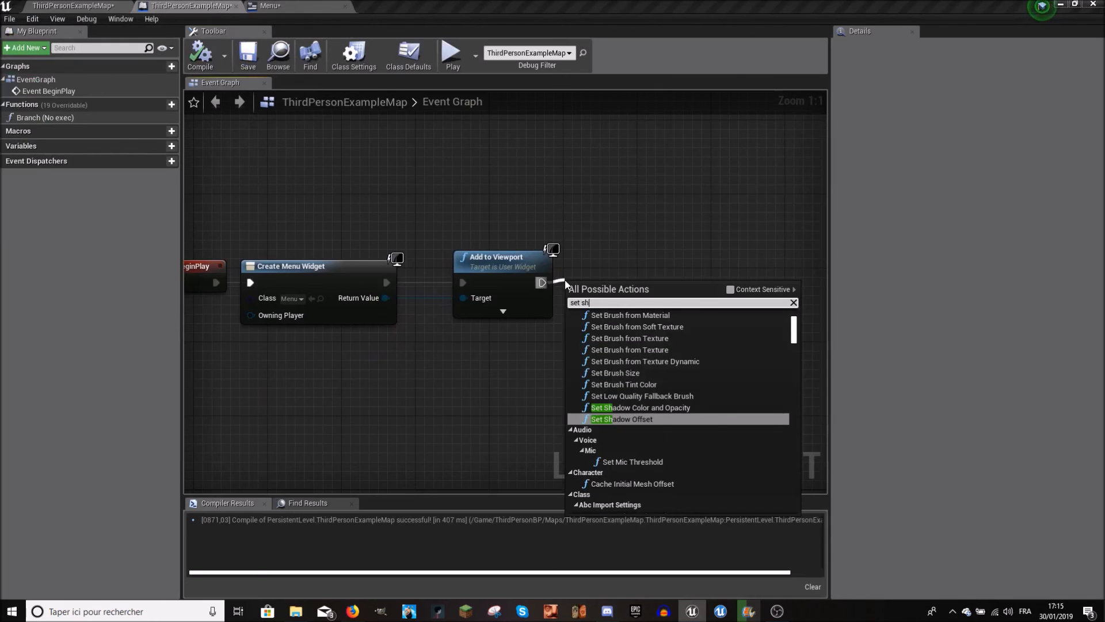
{"action": "type", "text": "ow mouse"}
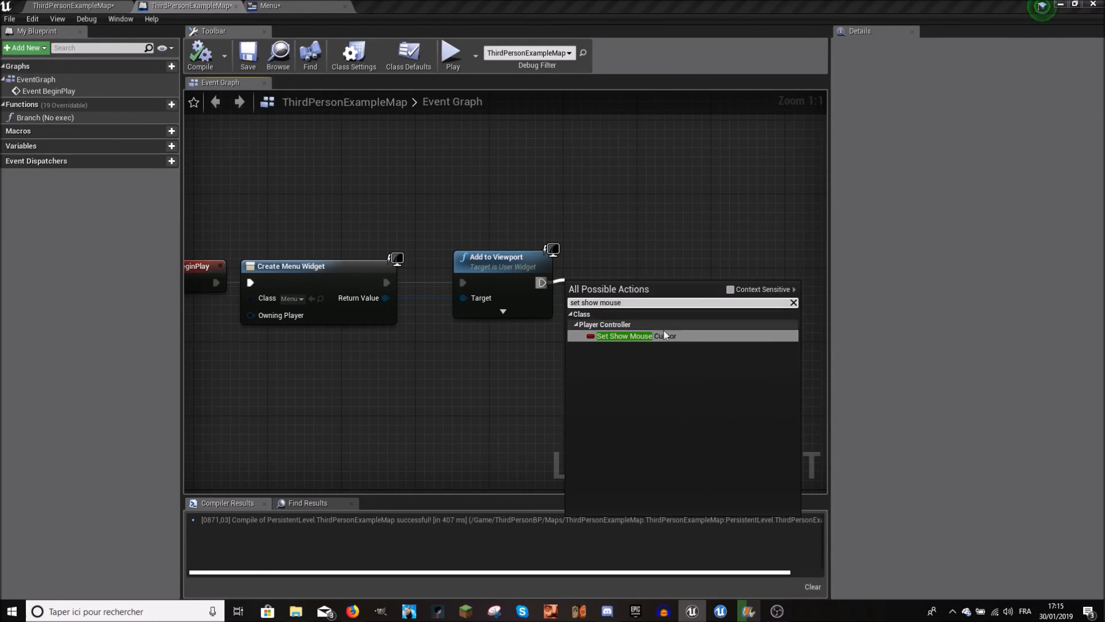
{"action": "left_click", "coordinate": [661, 335]}
- Connect a Get Player Controller node to the SET node's Target, enable Show Mouse Cursor, and compile
{"action": "left_click_drag", "start_coordinate": [640, 317], "coordinate": [533, 349]}
{"action": "type", "text": "get player"}
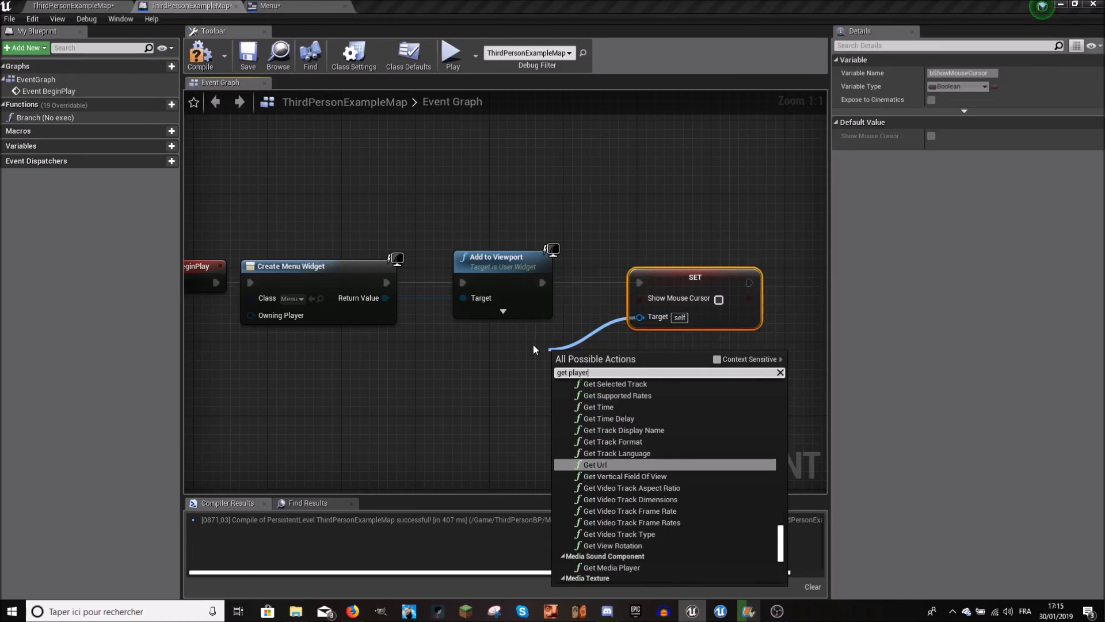
{"action": "type", "text": " controller"}
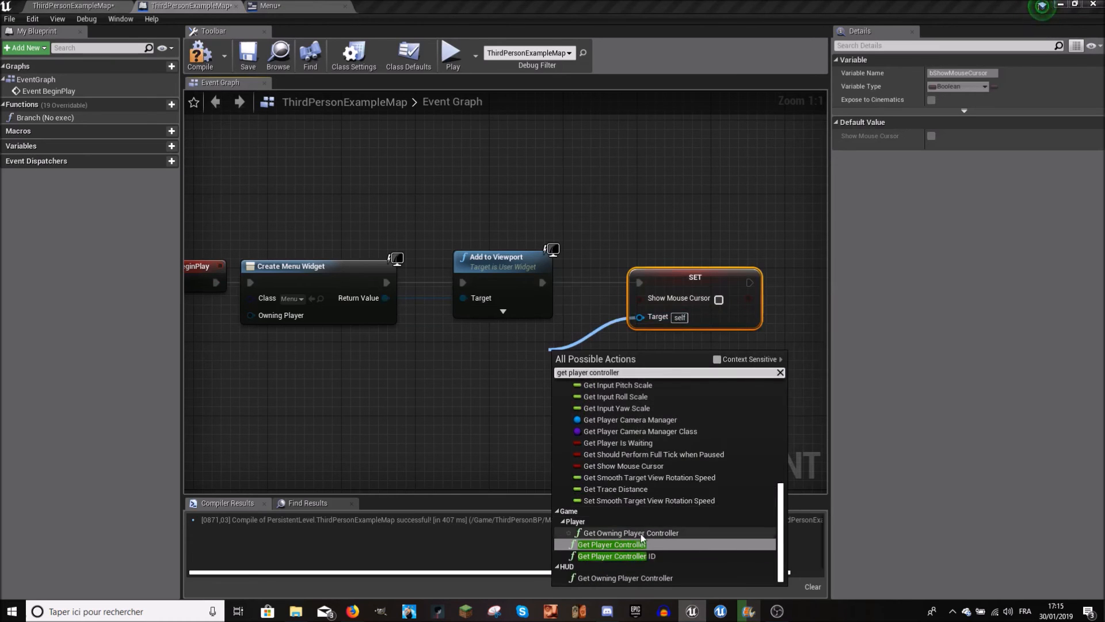
{"action": "left_click", "coordinate": [644, 544]}
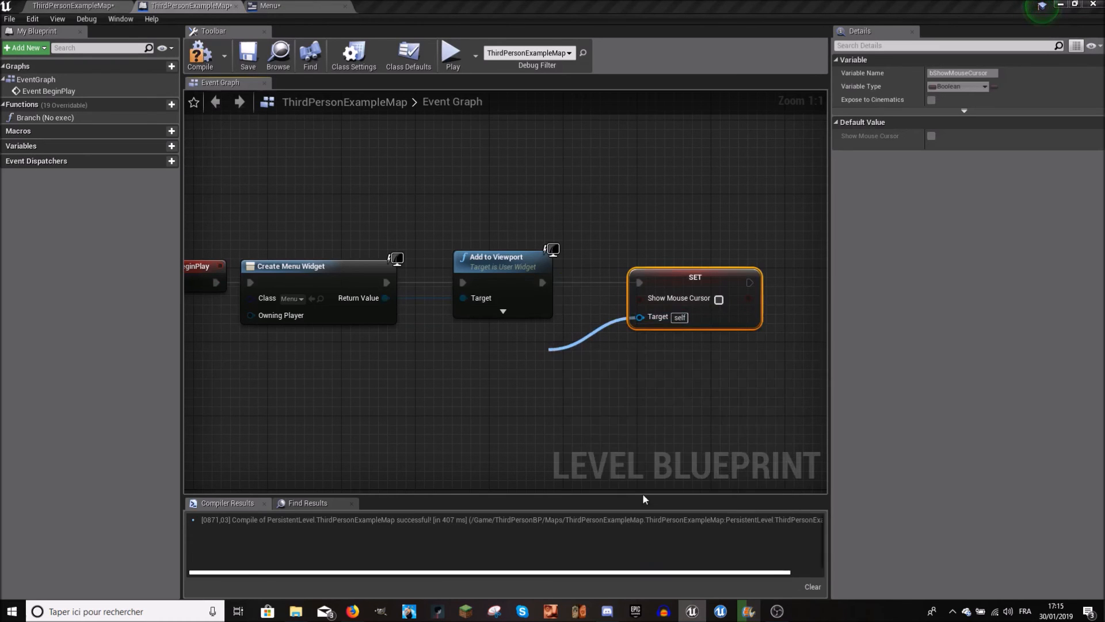
{"action": "left_click", "coordinate": [719, 299]}
{"action": "left_click", "coordinate": [199, 53]}
- Run the level to test the mouse cursor over the menu, end the session and return to the level blueprint
{"action": "left_click", "coordinate": [62, 5]}
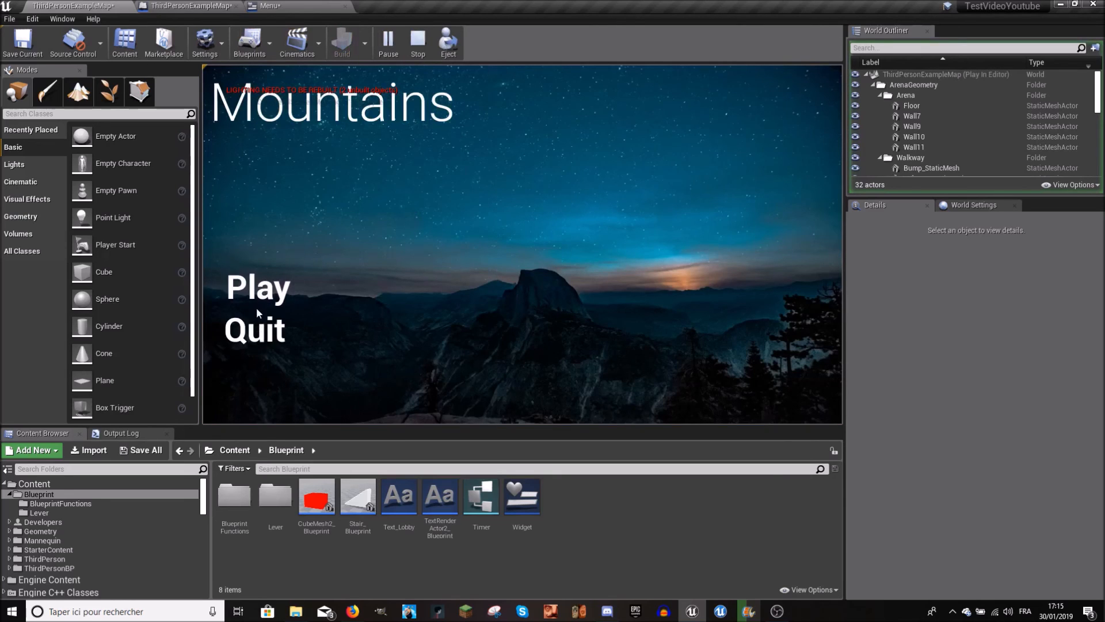
{"action": "key", "text": "Escape"}
{"action": "left_click", "coordinate": [209, 6]}
- Return to the Menu widget's designer view and select the "Mountains" title text
{"action": "left_click", "coordinate": [303, 5]}
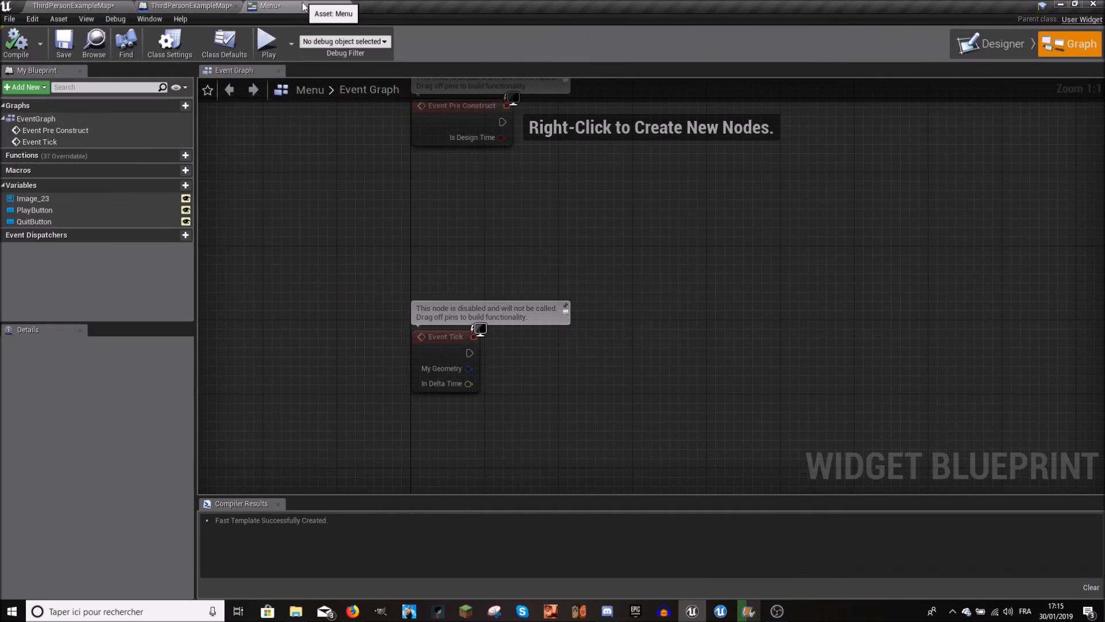
{"action": "left_click", "coordinate": [1001, 44]}
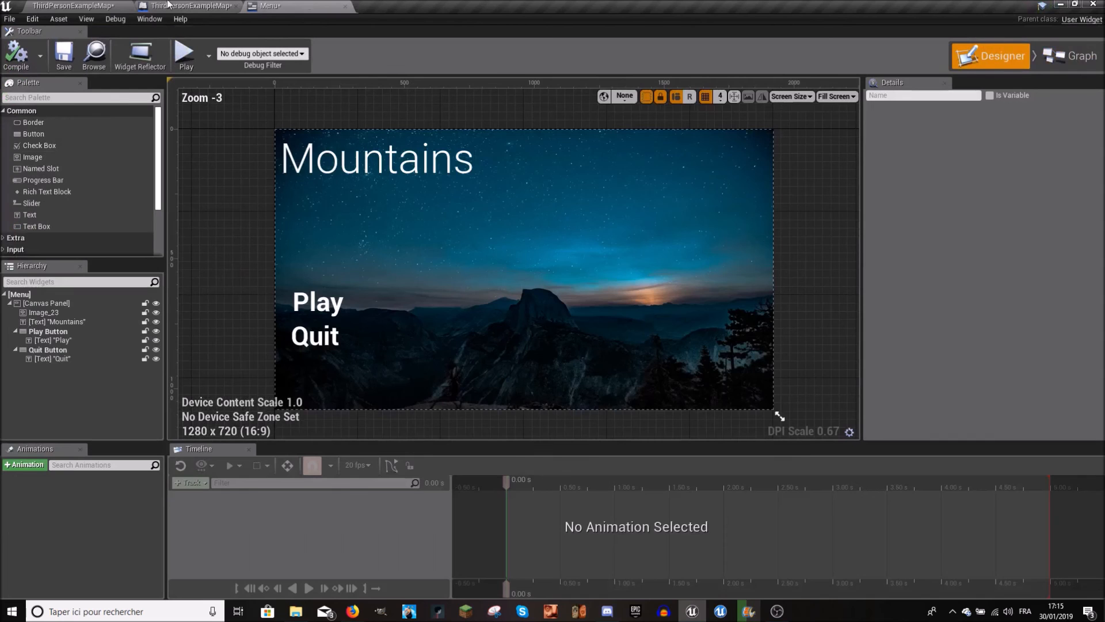
{"action": "left_click", "coordinate": [105, 6]}
{"action": "right_click_drag", "start_coordinate": [345, 190], "coordinate": [639, 213]}
{"action": "left_click", "coordinate": [266, 5]}
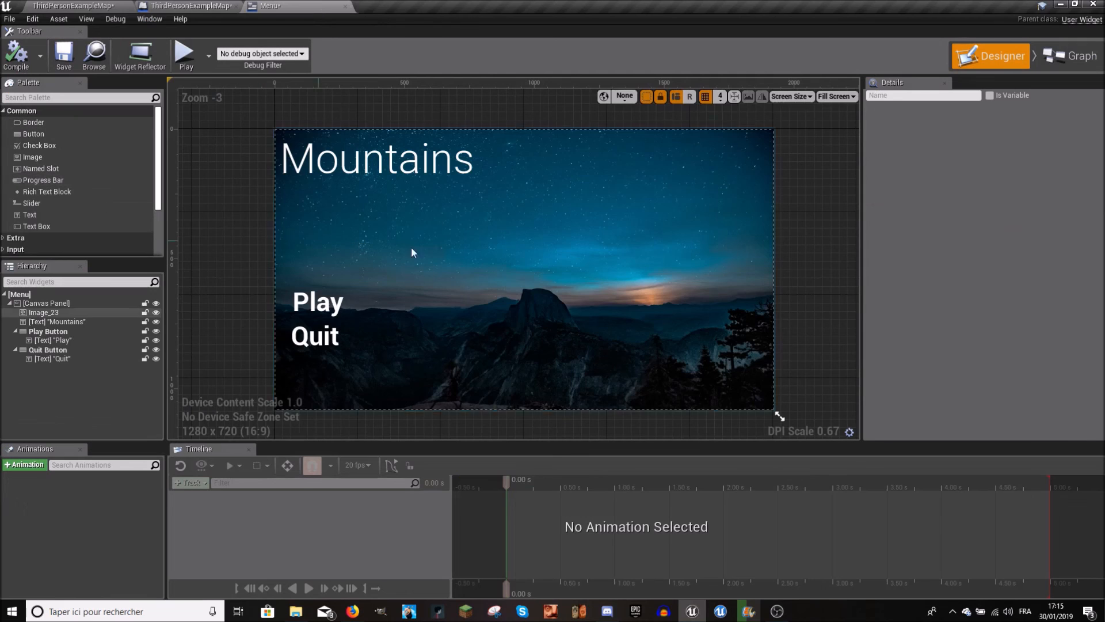
{"action": "left_click", "coordinate": [410, 167]}
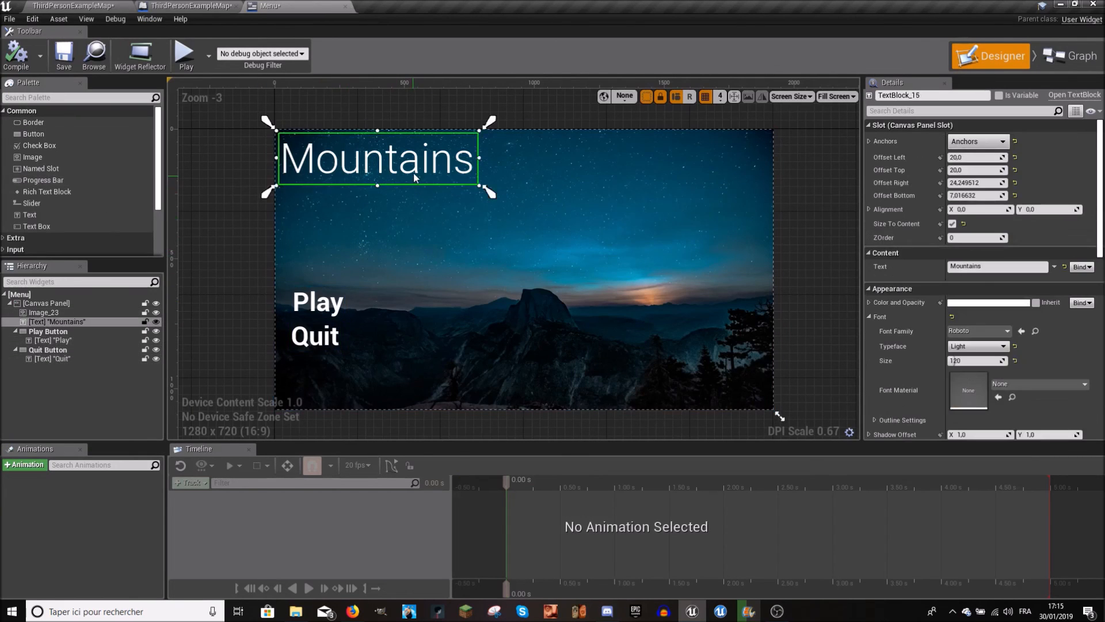
- Select the Play Button and spread its anchors around the button on the canvas
{"action": "left_click", "coordinate": [318, 302]}
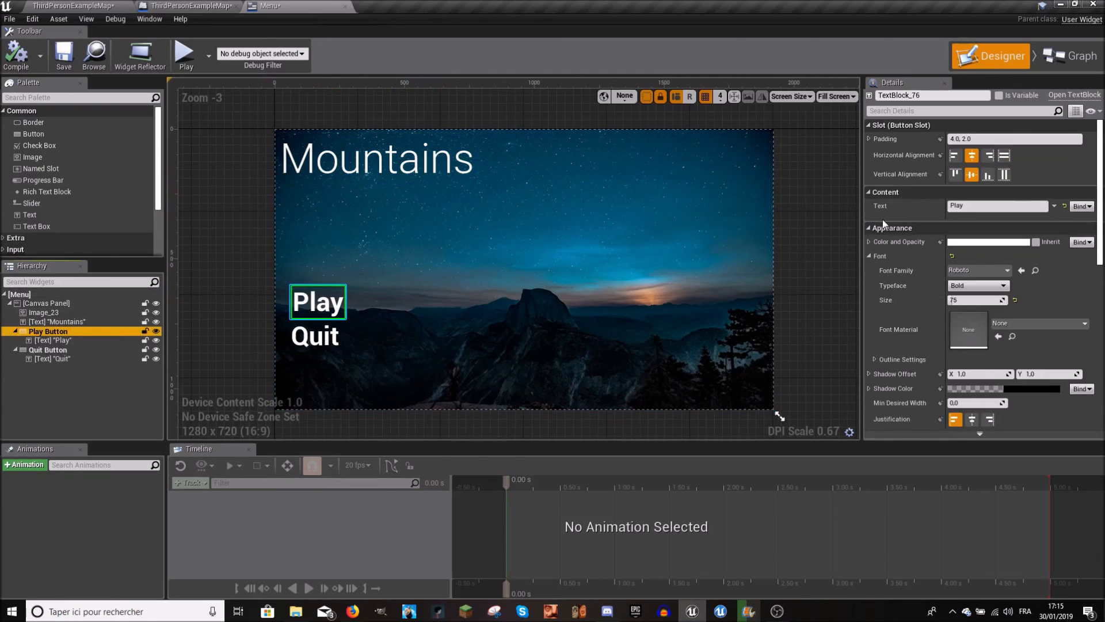
{"action": "left_click", "coordinate": [51, 331]}
{"action": "left_click_drag", "start_coordinate": [274, 129], "coordinate": [351, 324]}
- Select the Quit Button, spread its anchors around that button, and clear the selection
{"action": "left_click", "coordinate": [299, 336]}
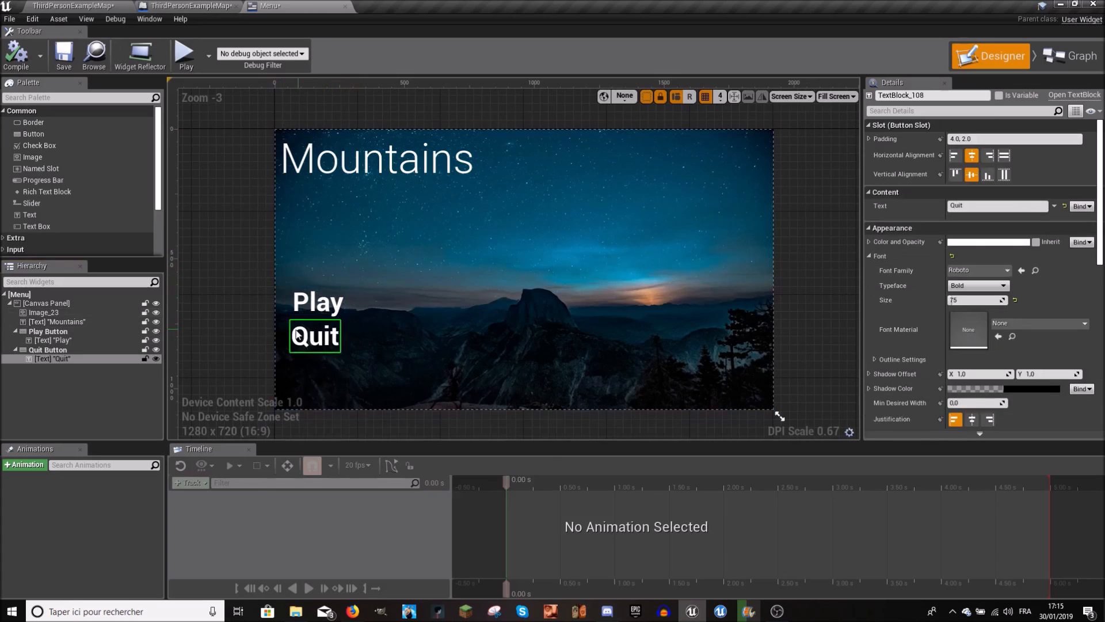
{"action": "left_click", "coordinate": [102, 351]}
{"action": "left_click_drag", "start_coordinate": [291, 140], "coordinate": [356, 365]}
{"action": "left_click", "coordinate": [235, 207]}
- Check the menu's scaling by enlarging the preview canvas, restore it to 1280 x 720, and save the Menu widget
{"action": "right_click_drag", "start_coordinate": [379, 209], "coordinate": [350, 114]}
{"action": "scroll", "coordinate": [445, 183], "scroll_direction": "down", "scroll_amount": 2}
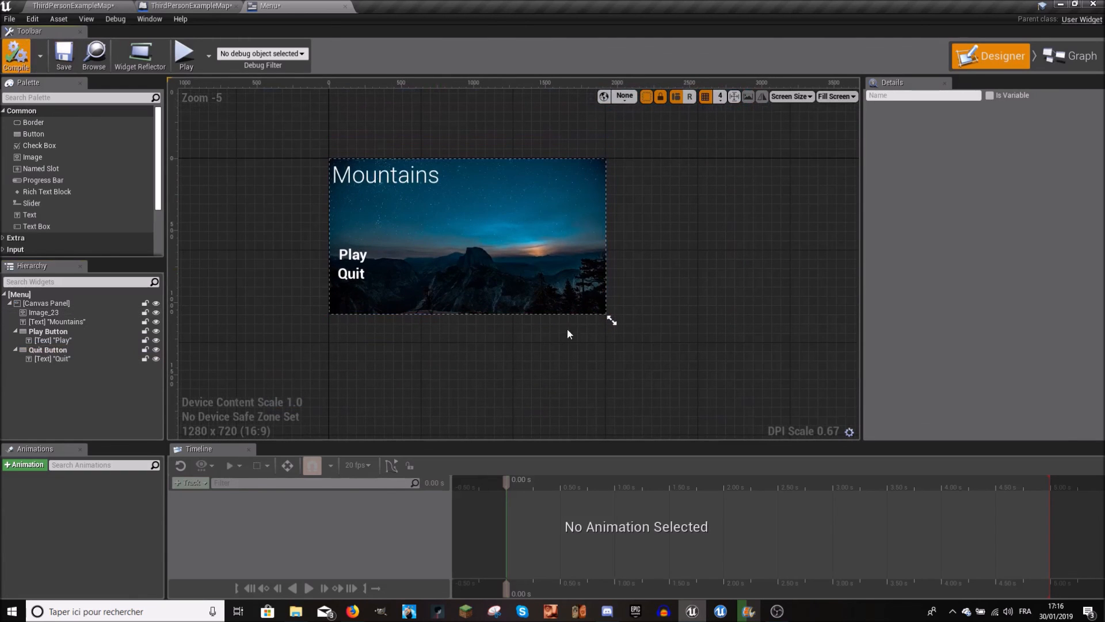
{"action": "mouse_move", "coordinate": [612, 321]}
{"action": "left_mouse_down"}
{"action": "mouse_move", "coordinate": [737, 397]}
{"action": "mouse_move", "coordinate": [548, 306]}
{"action": "mouse_move", "coordinate": [655, 338]}
{"action": "mouse_move", "coordinate": [599, 312]}
{"action": "mouse_move", "coordinate": [614, 326]}
{"action": "left_mouse_up"}
{"action": "left_click", "coordinate": [596, 314]}
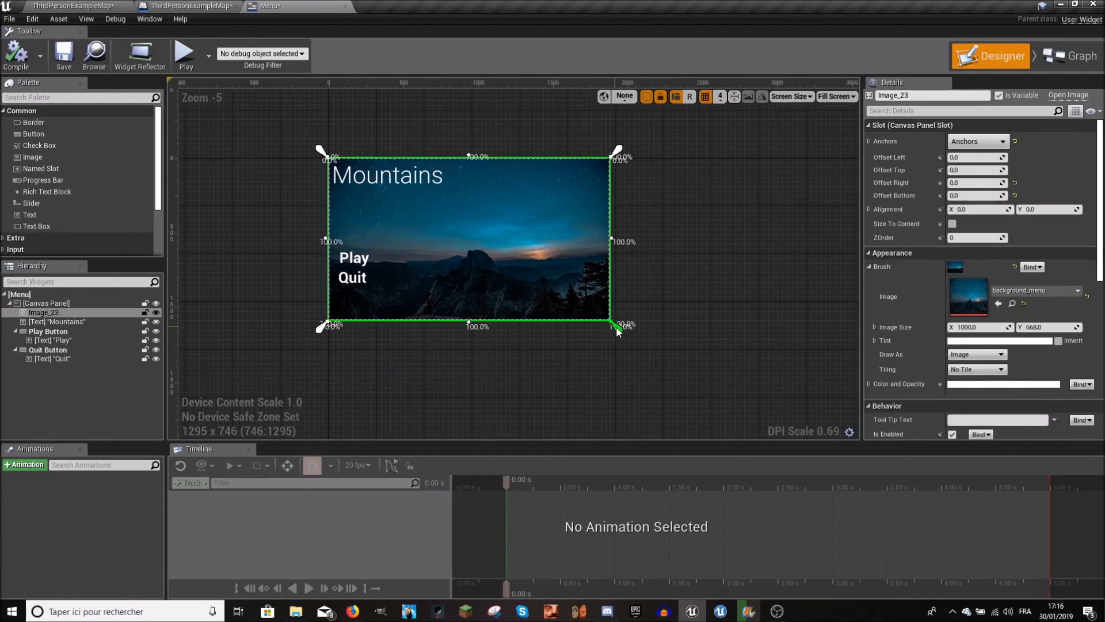
{"action": "left_click", "coordinate": [220, 263]}
{"action": "mouse_move", "coordinate": [615, 326]}
{"action": "left_mouse_down"}
{"action": "mouse_move", "coordinate": [595, 296]}
{"action": "mouse_move", "coordinate": [610, 319]}
{"action": "left_mouse_up"}
{"action": "scroll", "coordinate": [356, 201], "scroll_direction": "up", "scroll_amount": 2}
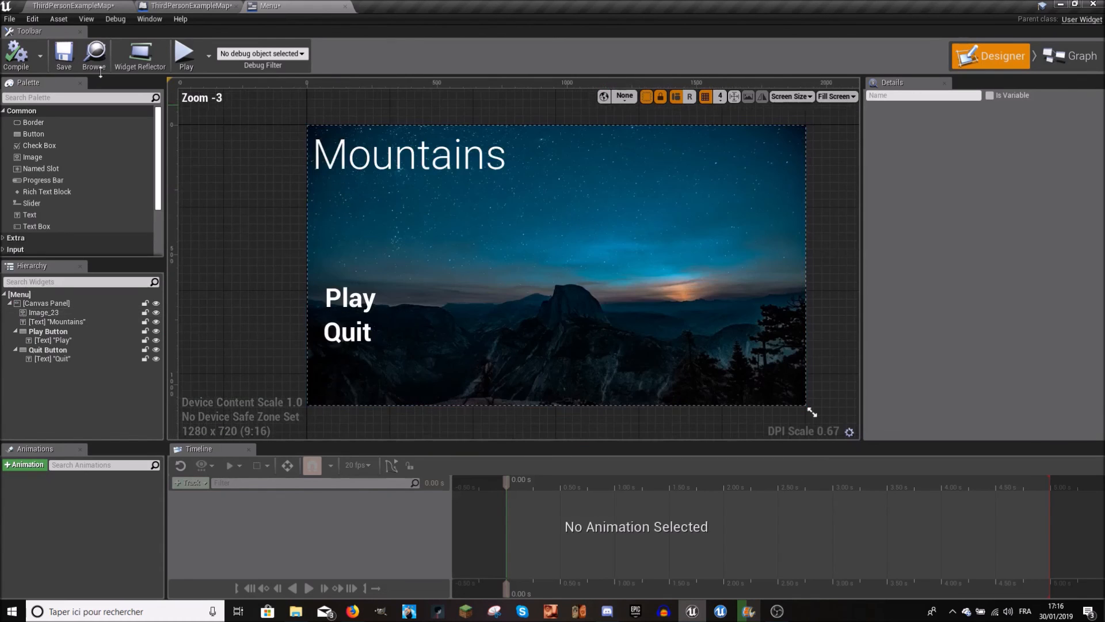
{"action": "left_click", "coordinate": [62, 54]}
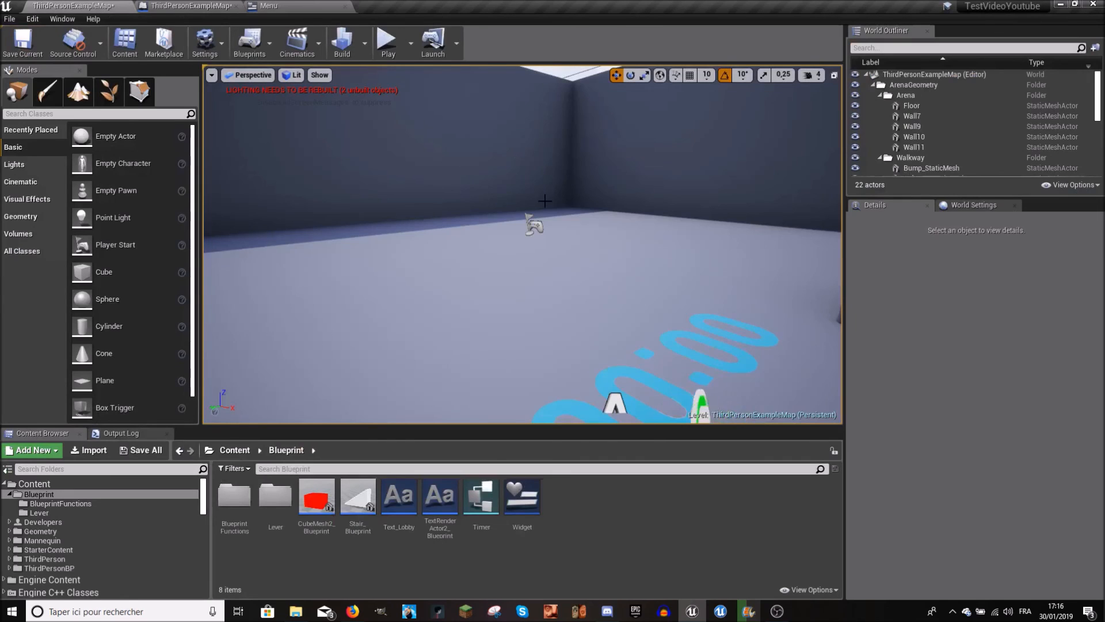